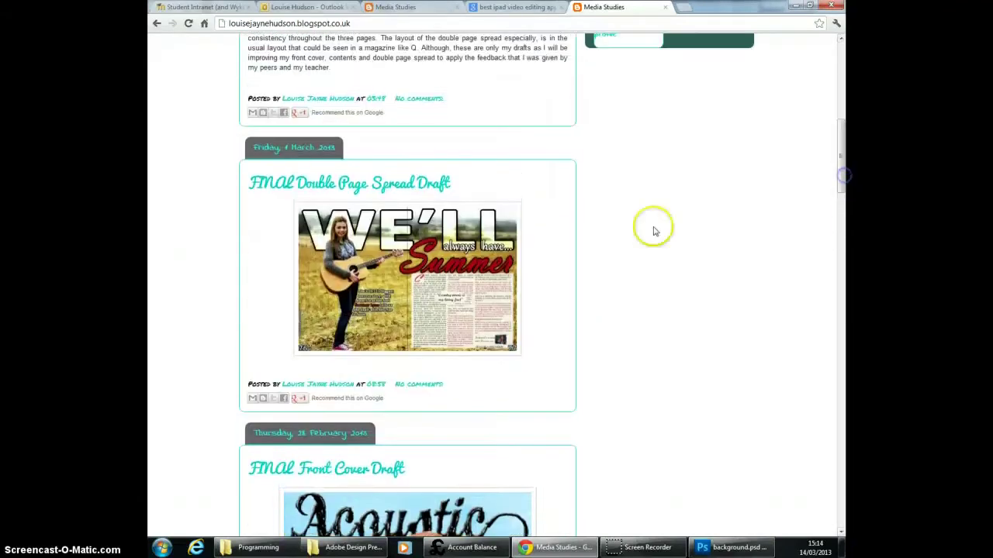
- Review the final double page spread and front cover drafts on the blog, then return to background.psd in Photoshop
left_click(476, 275)
left_click(837, 43)
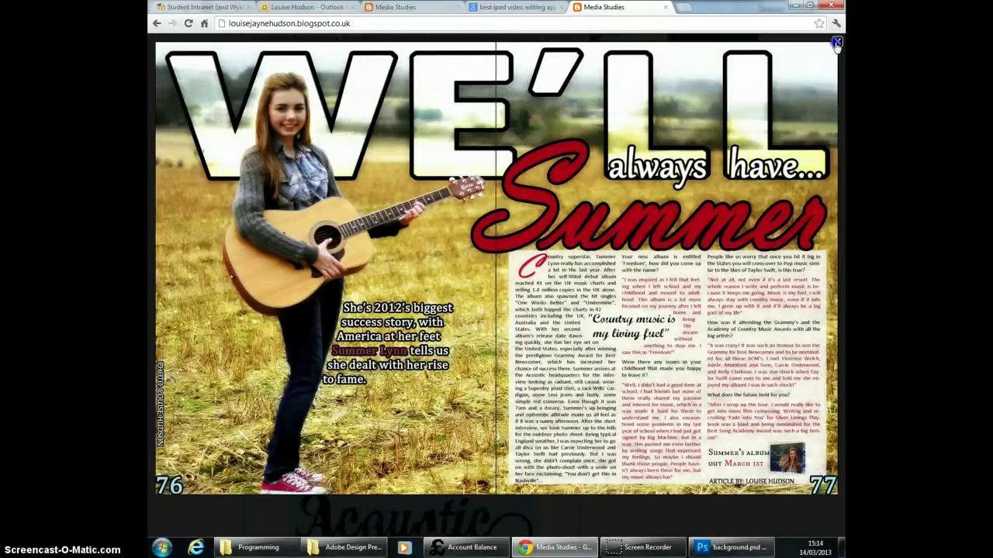
left_click(733, 547)
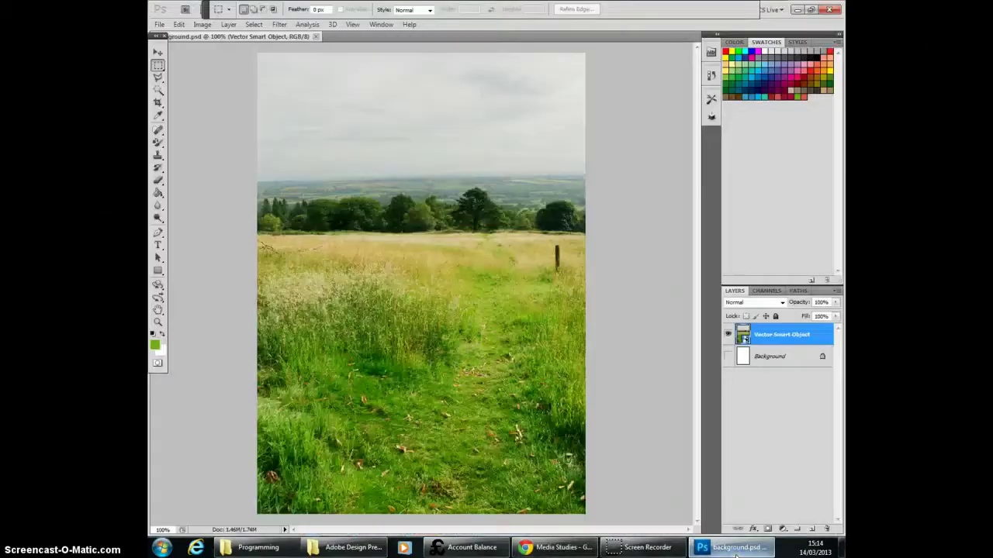
left_click(553, 548)
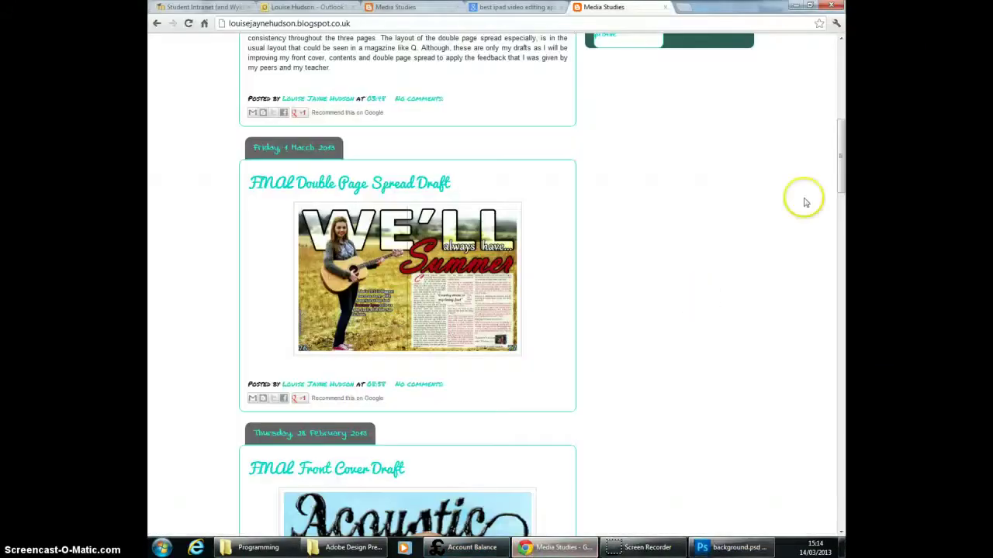
left_click_drag(843, 169, 841, 231)
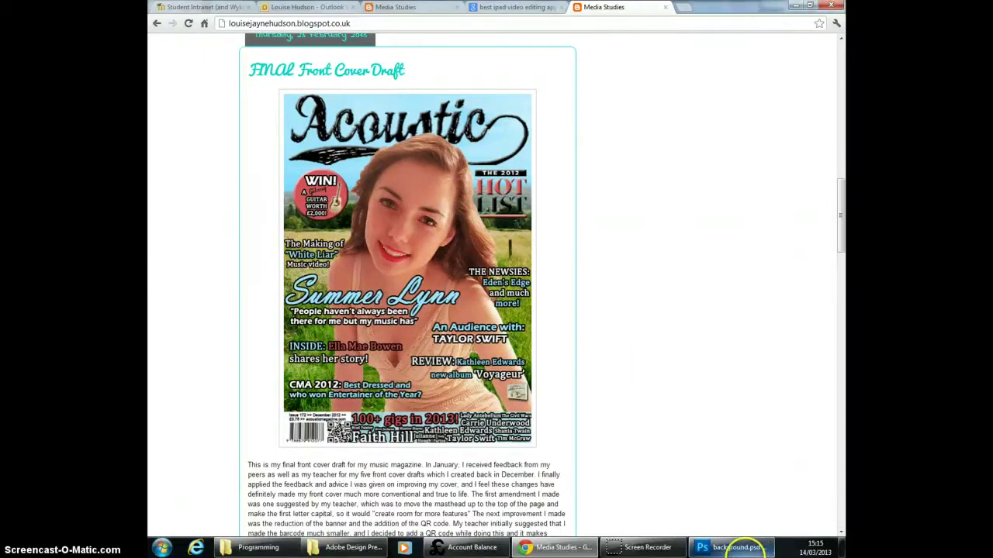
left_click(737, 547)
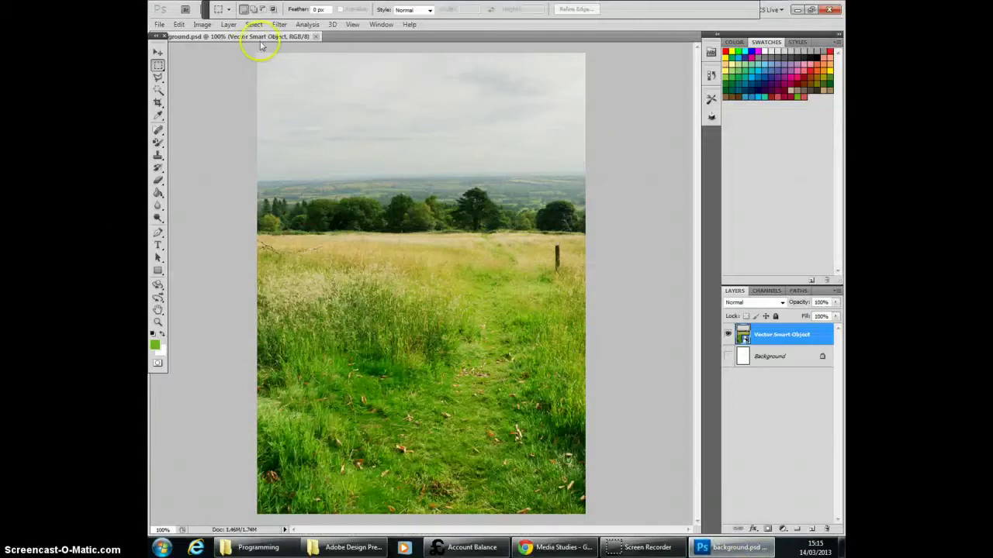
- Set the foreground colour to turquoise 21c6d0
left_click(158, 155)
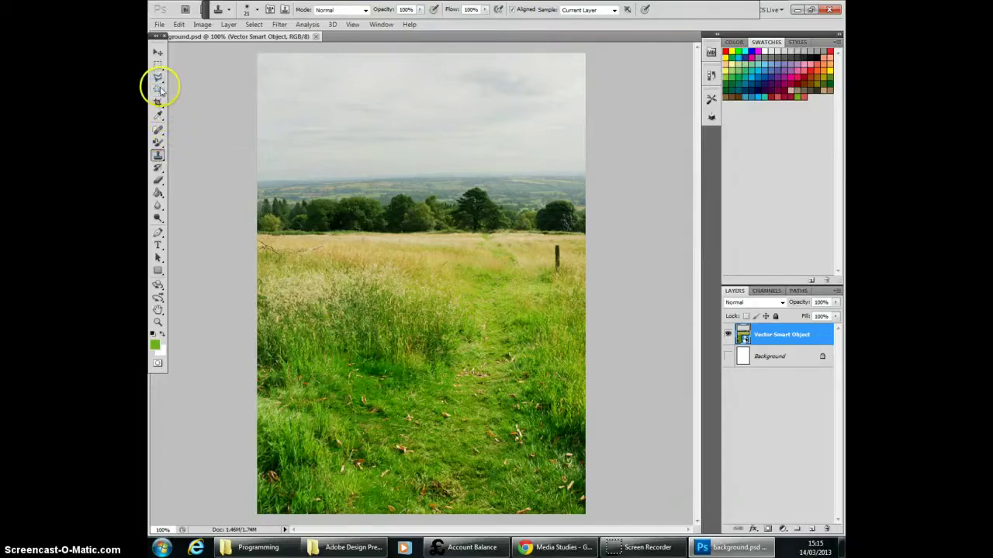
left_click(155, 347)
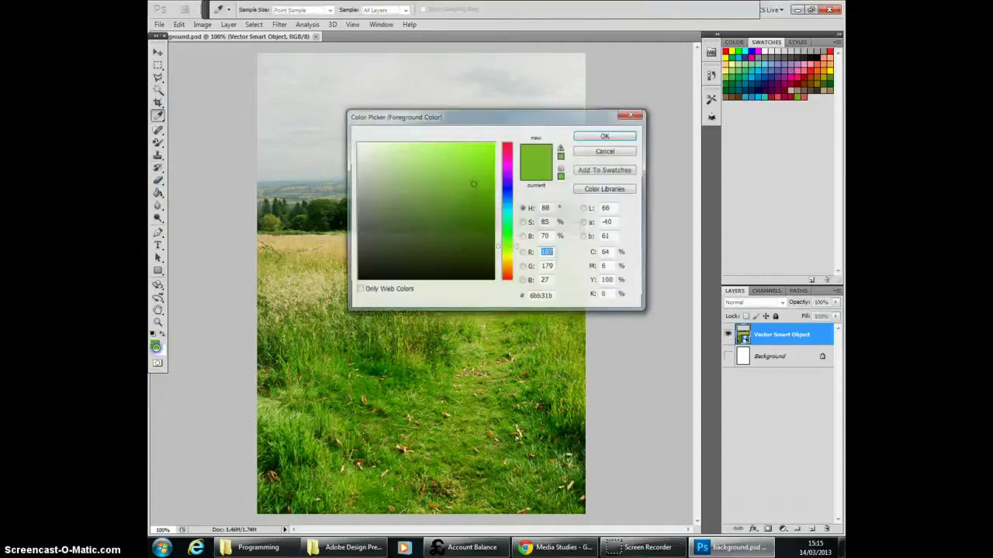
left_click(506, 210)
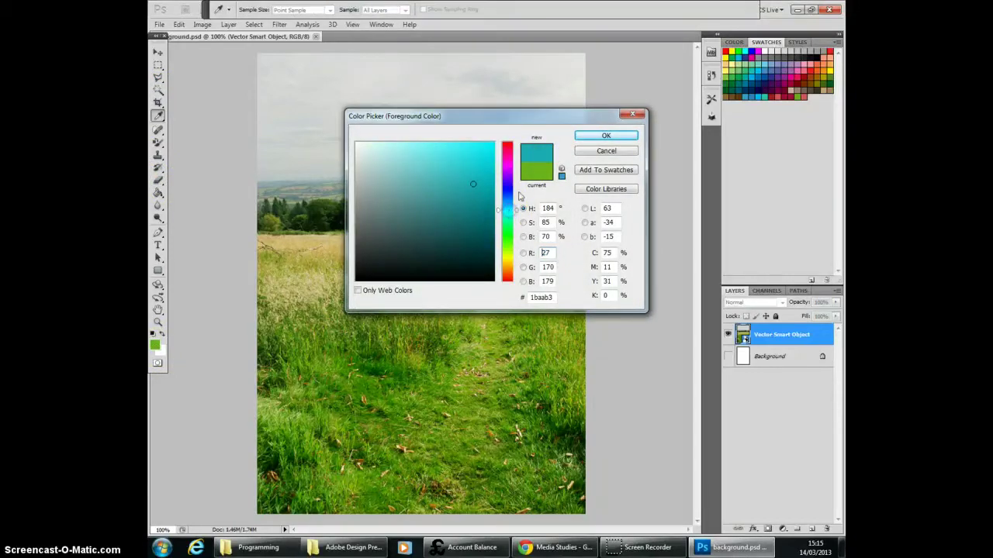
left_click(476, 167)
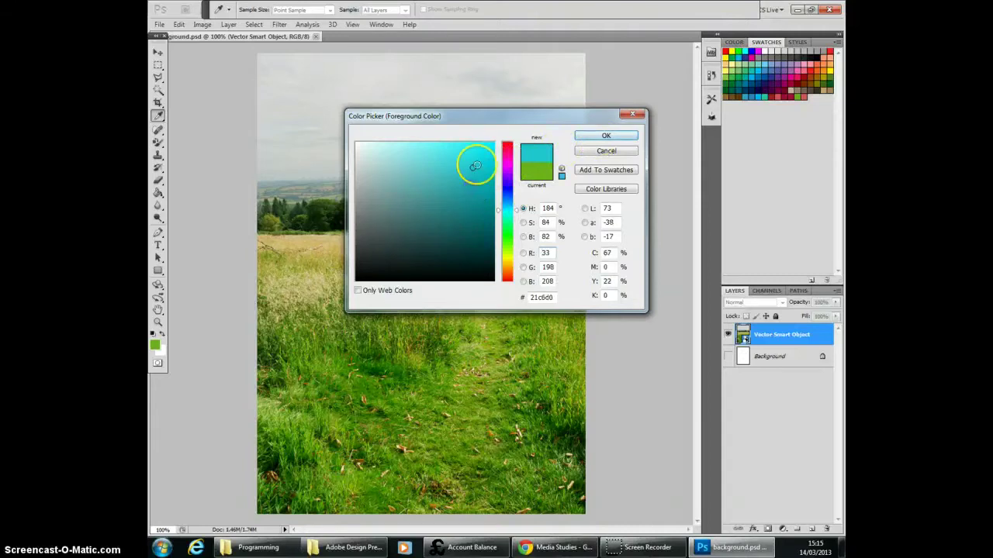
left_click(589, 136)
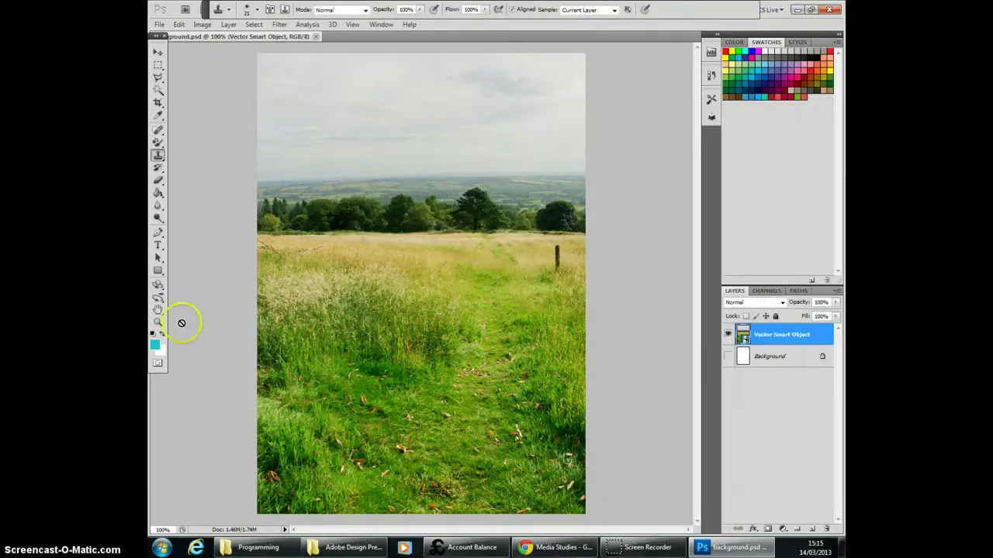
- Activate the Color Replacement Tool and set its brush size to 128 px
left_click(160, 144)
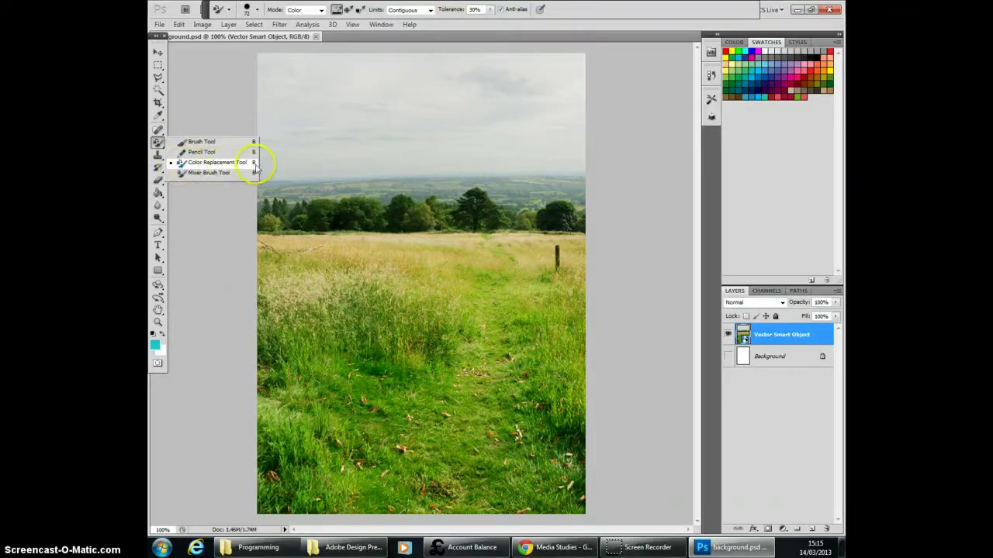
left_click(211, 163)
left_click(258, 9)
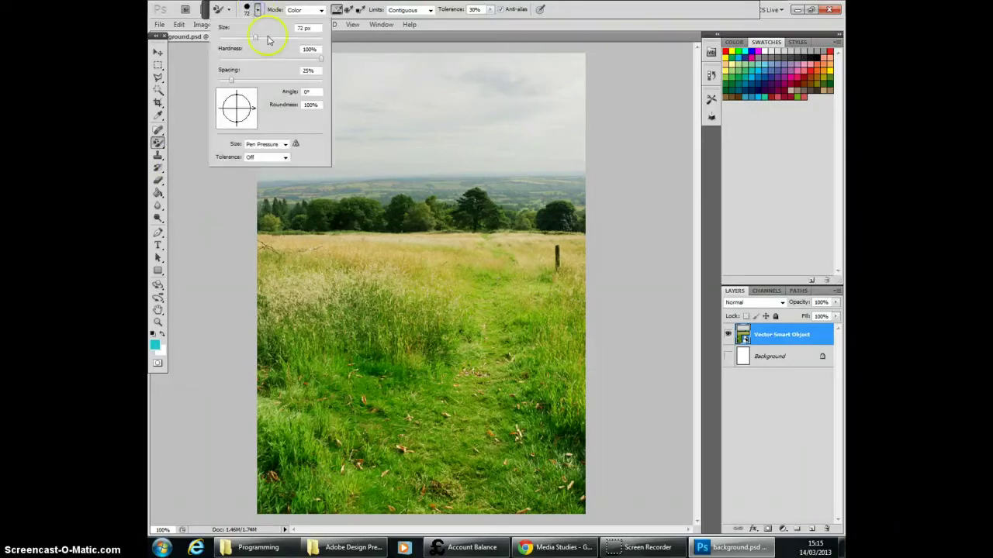
left_click_drag(268, 41, 277, 36)
- Rasterize the smart object and recolour the sky, trees and field turquoise with the Color Replacement brush
left_click(394, 97)
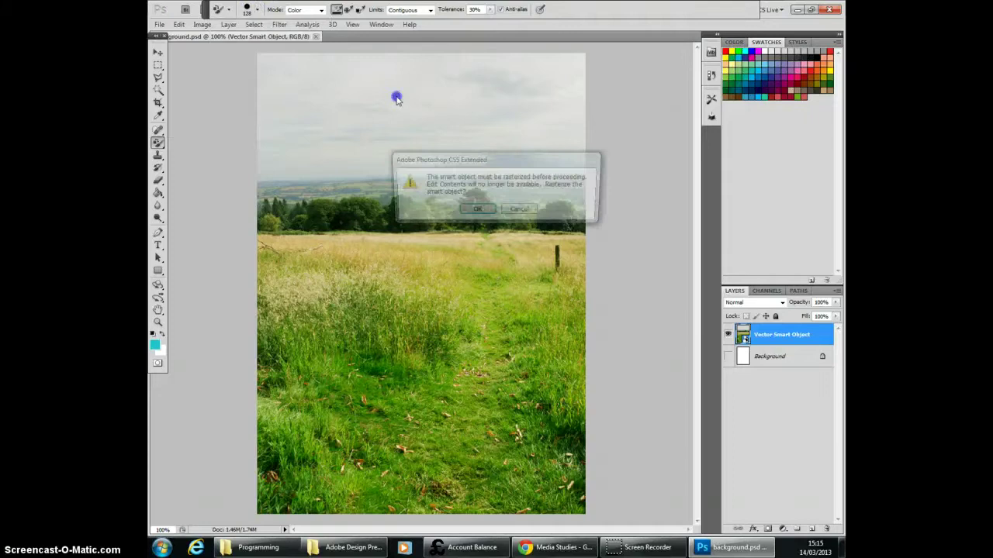
left_click(474, 211)
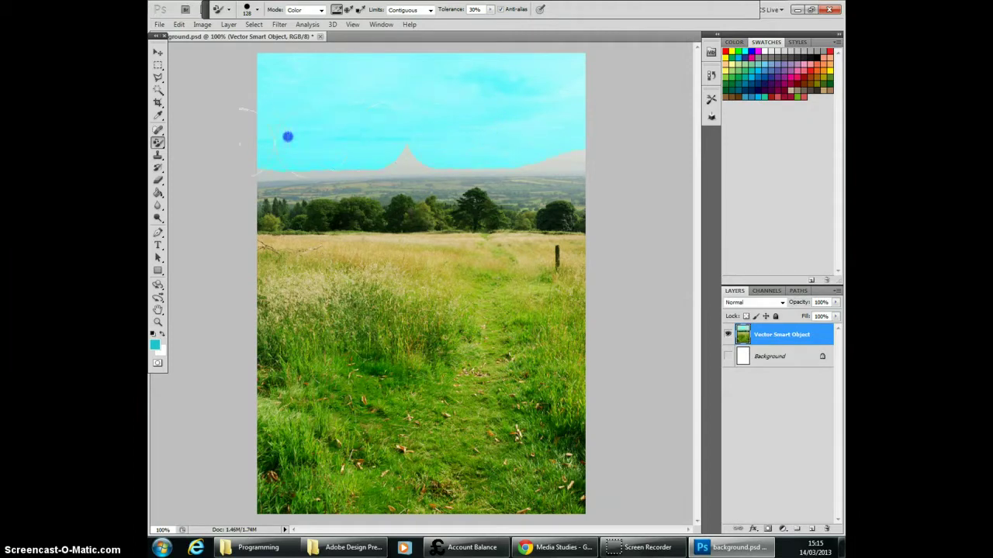
left_click(223, 146)
mouse_move(415, 127)
left_mouse_down()
mouse_move(408, 159)
mouse_move(465, 167)
mouse_move(433, 171)
left_mouse_up()
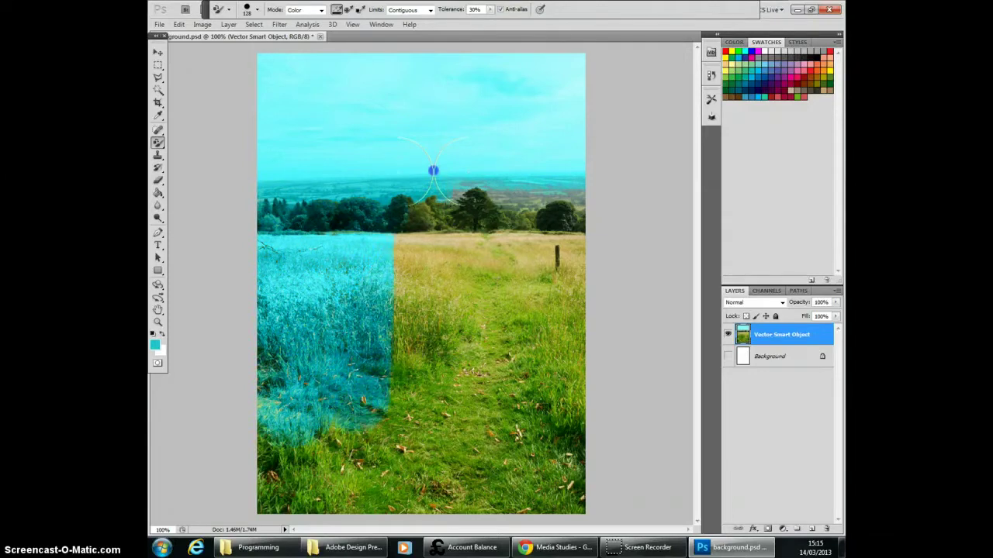
mouse_move(433, 170)
left_mouse_down()
mouse_move(532, 252)
mouse_move(426, 214)
left_mouse_up()
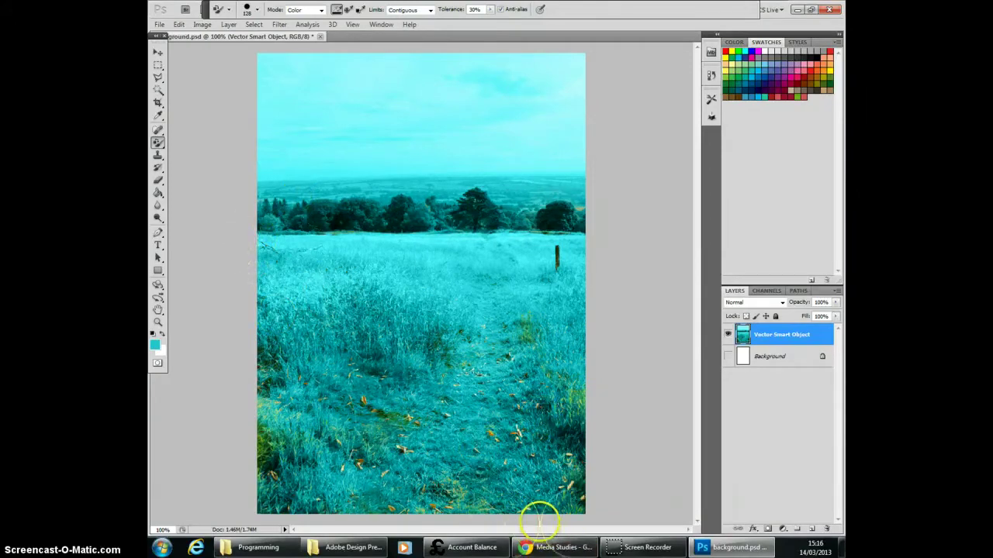
- Open the finished background file new background.psd
left_click(159, 24)
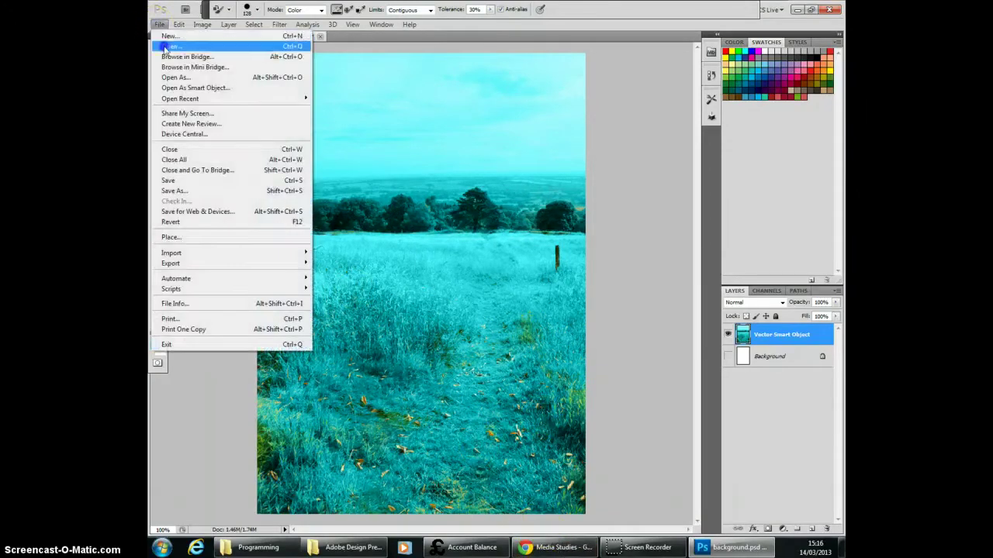
left_click(165, 48)
left_click_drag(473, 147, 476, 189)
left_click(279, 185)
double_click(279, 186)
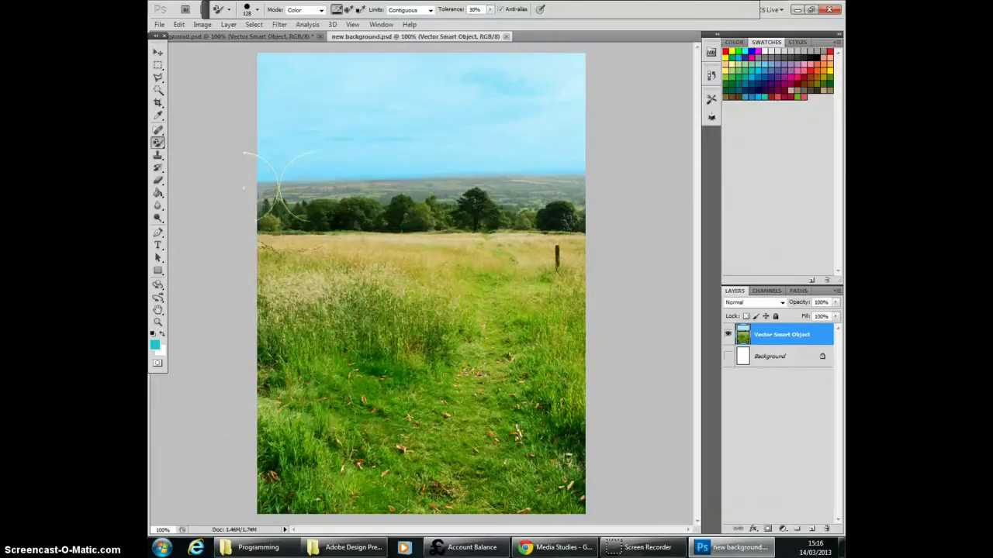
- Activate the Move tool, compare the blue-sky background with the front cover draft on the blog, and return to Photoshop
left_click(368, 144)
left_click(157, 53)
left_click(268, 160)
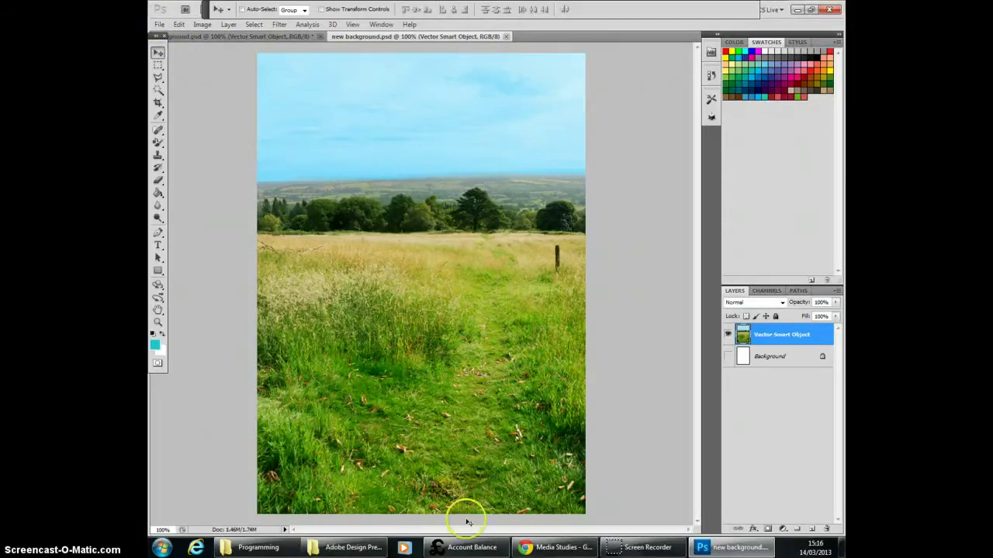
left_click(535, 547)
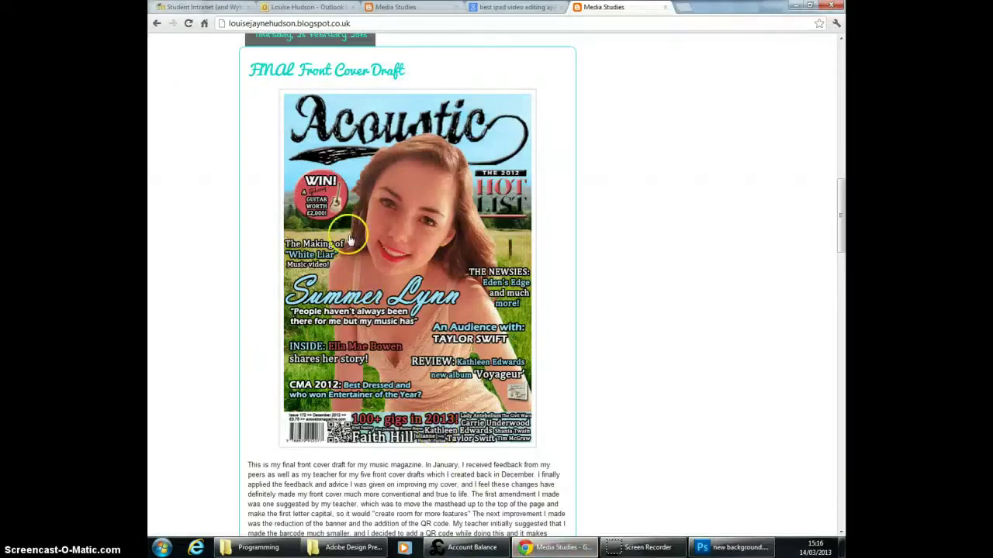
left_click(733, 551)
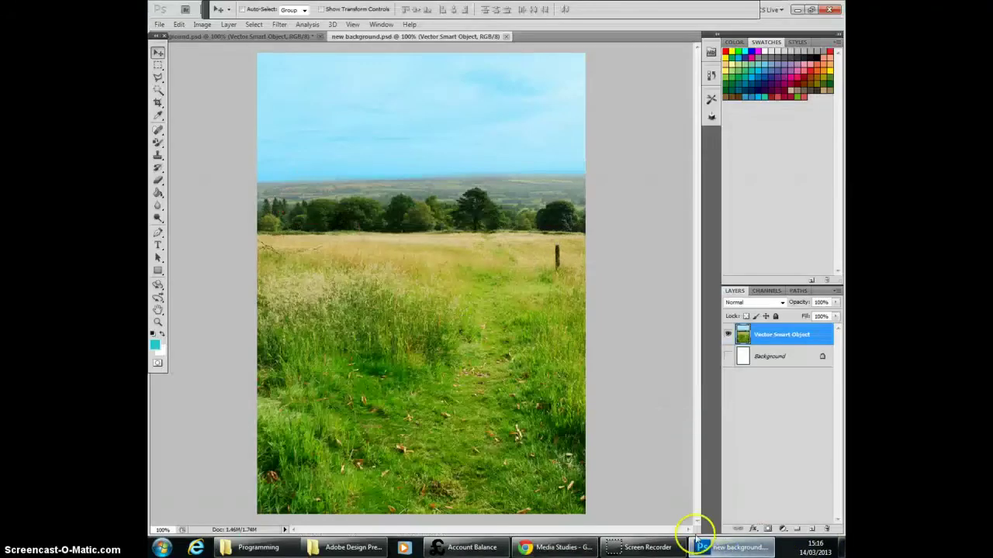
- Open the model photo P2260067.JPG from the STUDIO IMAGES folder
left_click(179, 25)
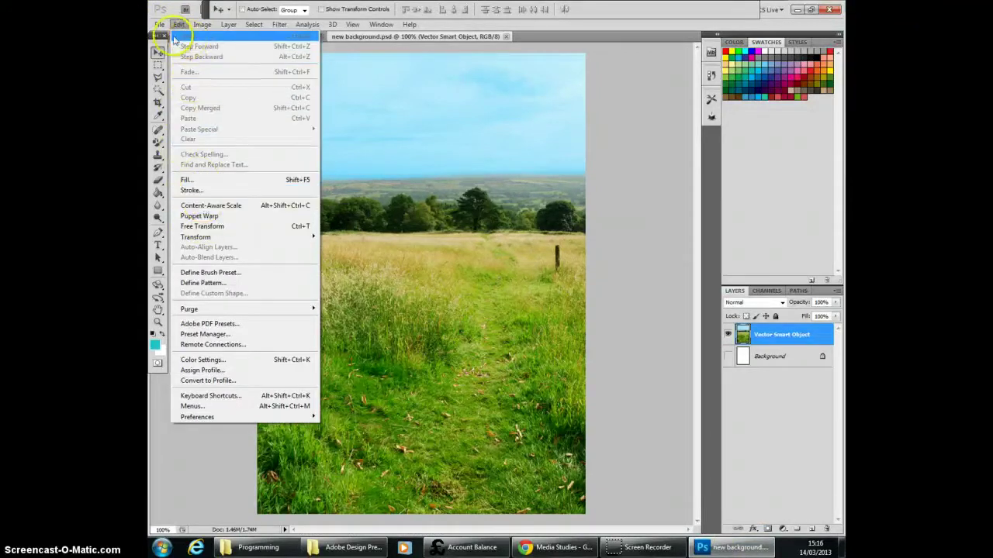
left_click(190, 45)
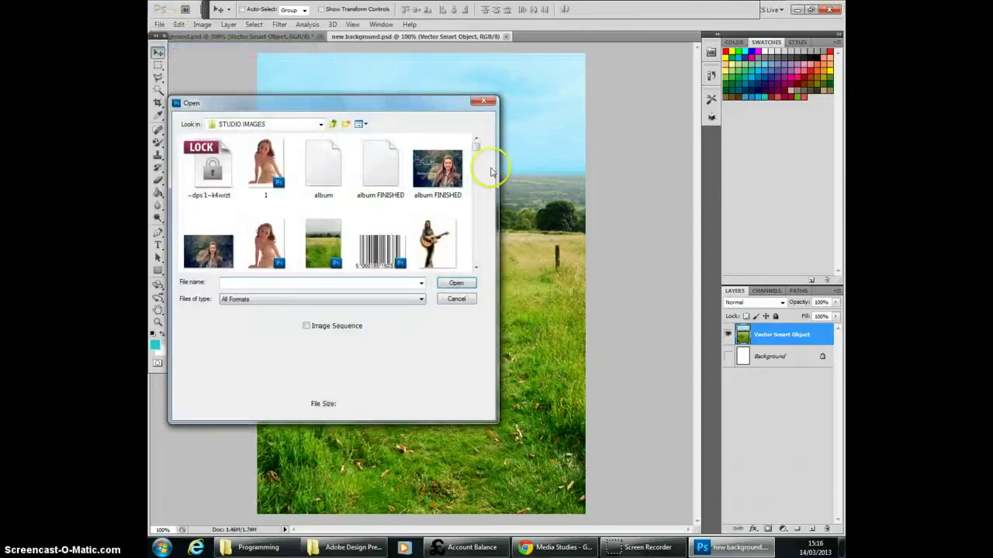
left_click_drag(473, 147, 471, 238)
left_click(315, 235)
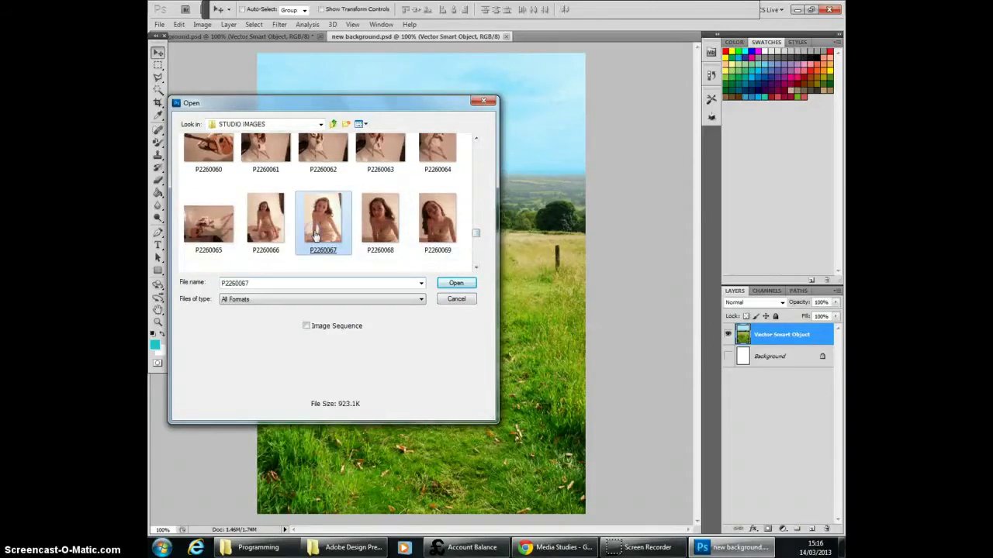
double_click(315, 235)
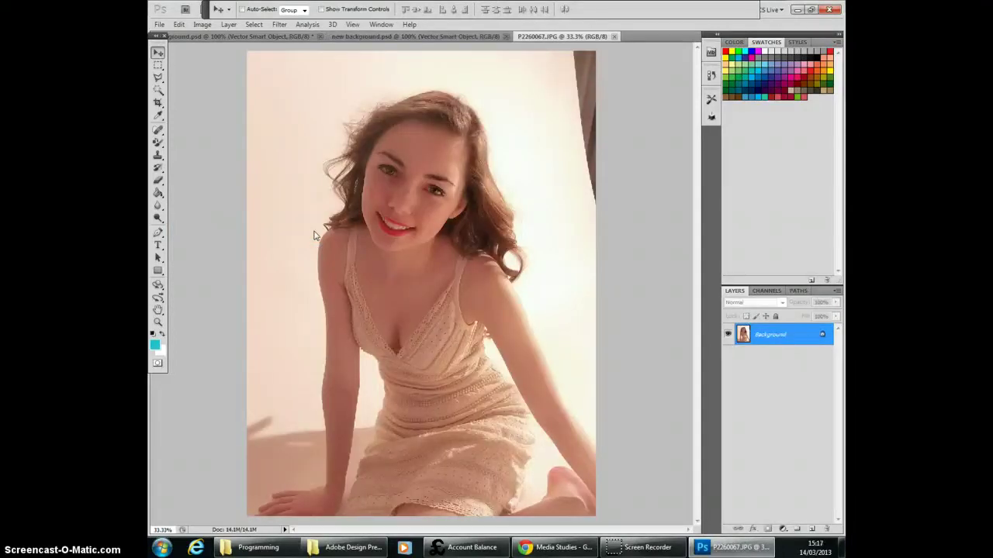
- Select the pale studio backdrop around the model with the Magic Wand Tool
scroll(315, 235, "down", 2)
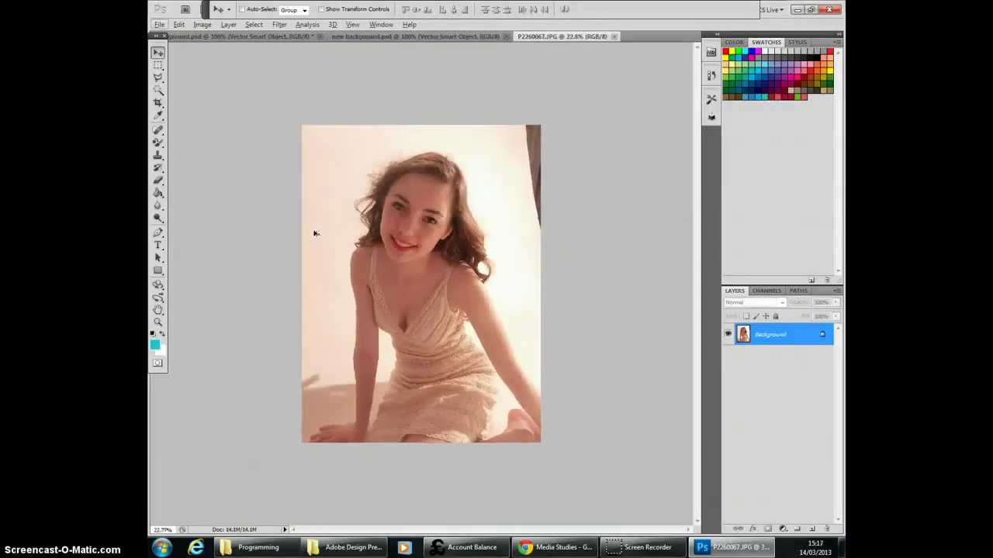
left_click(159, 92)
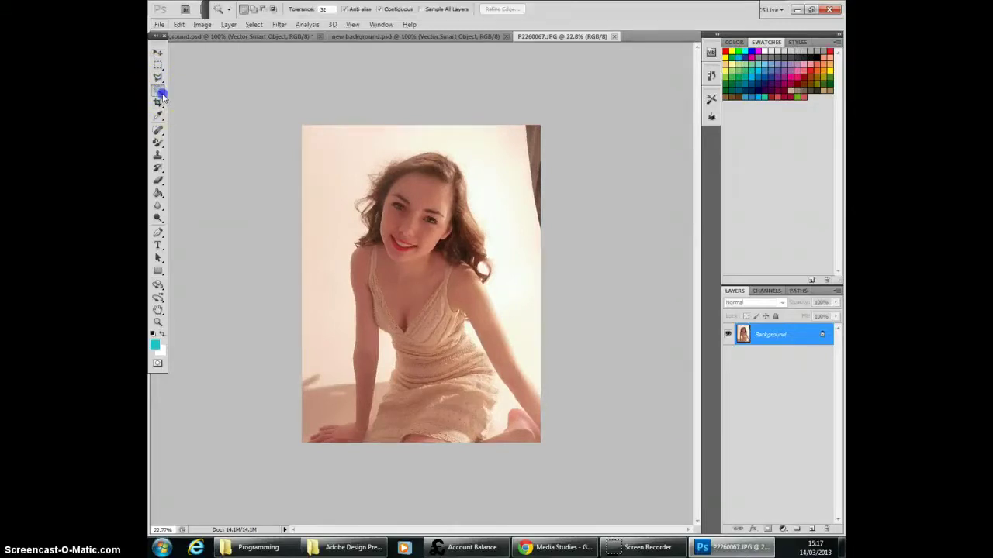
left_click(159, 92)
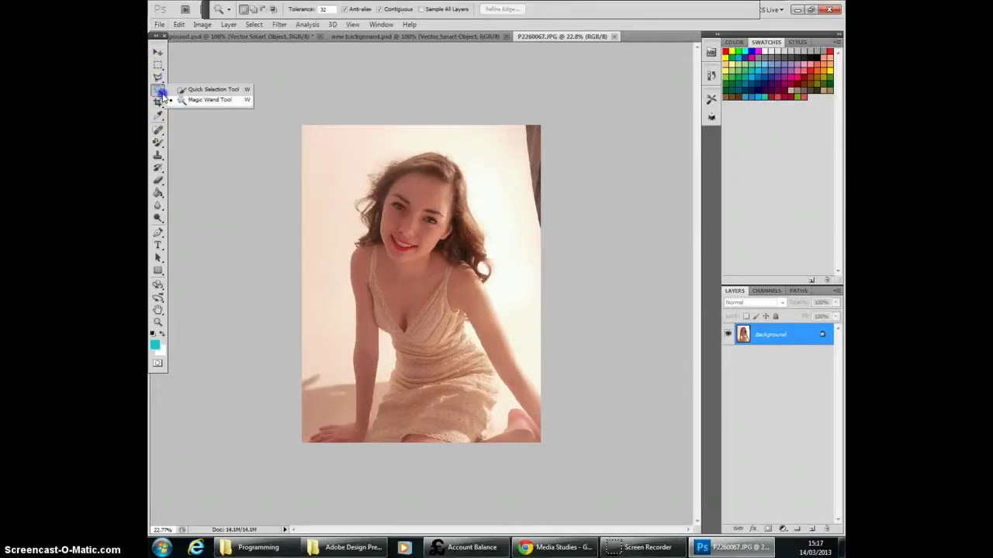
left_click(209, 100)
left_click(321, 172)
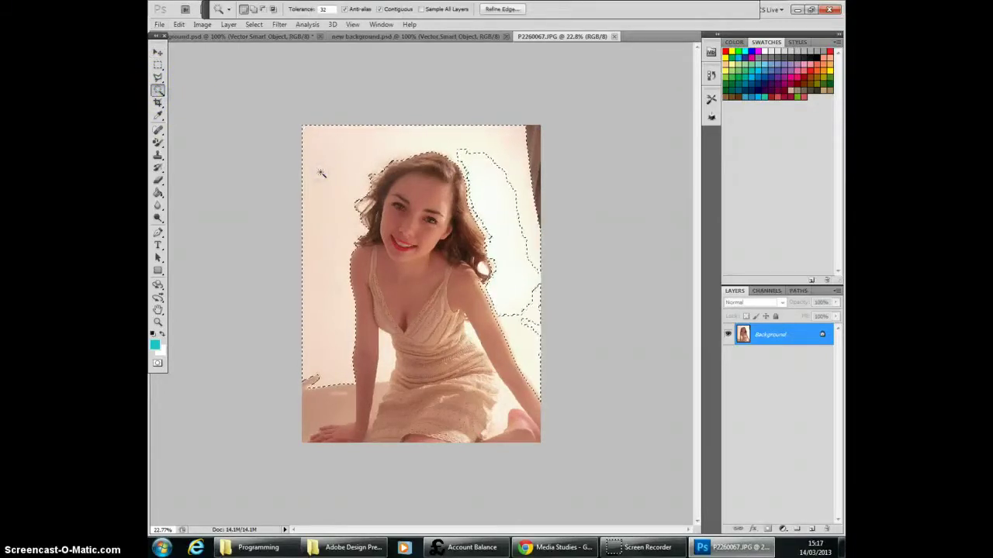
- Duplicate the Background layer and hide the original layer
right_click(768, 338)
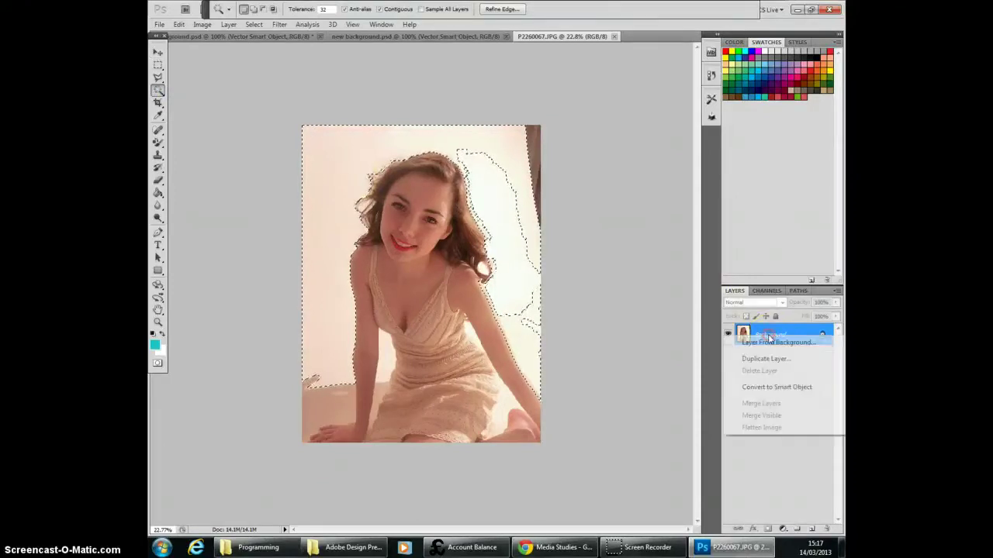
left_click(773, 358)
left_click(590, 168)
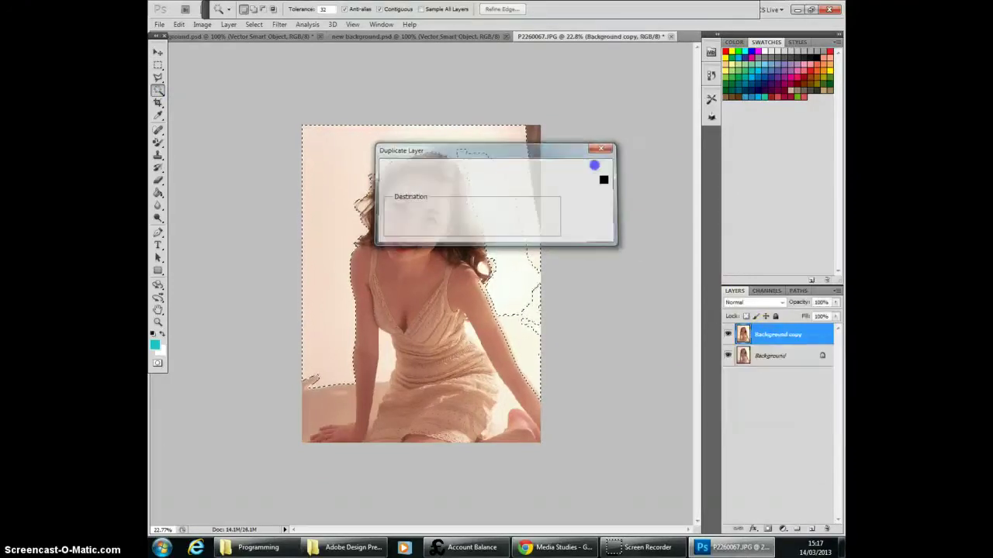
left_click(727, 355)
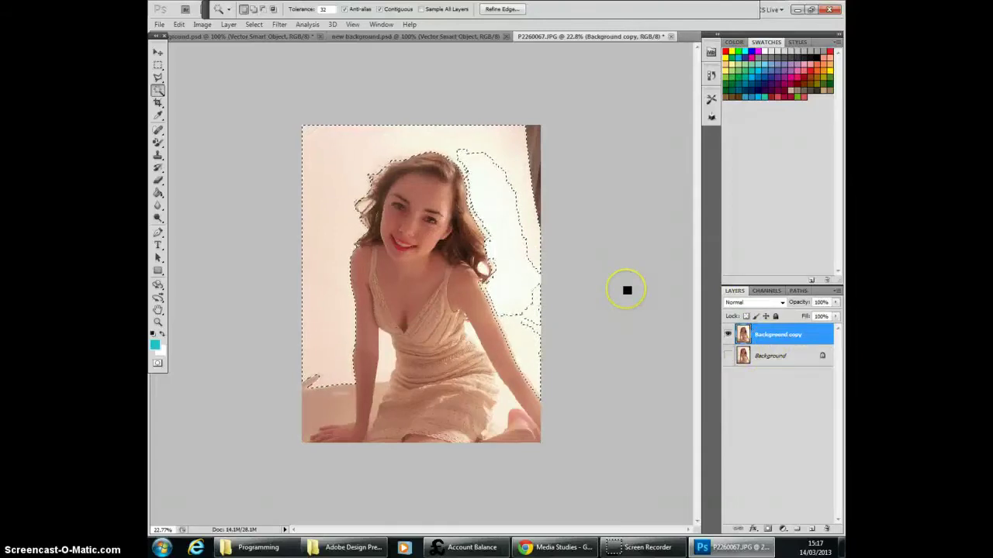
- Delete the selected pale backdrop and the remaining bright patch beside the model's hair and shoulder
key("Delete")
left_click(480, 204)
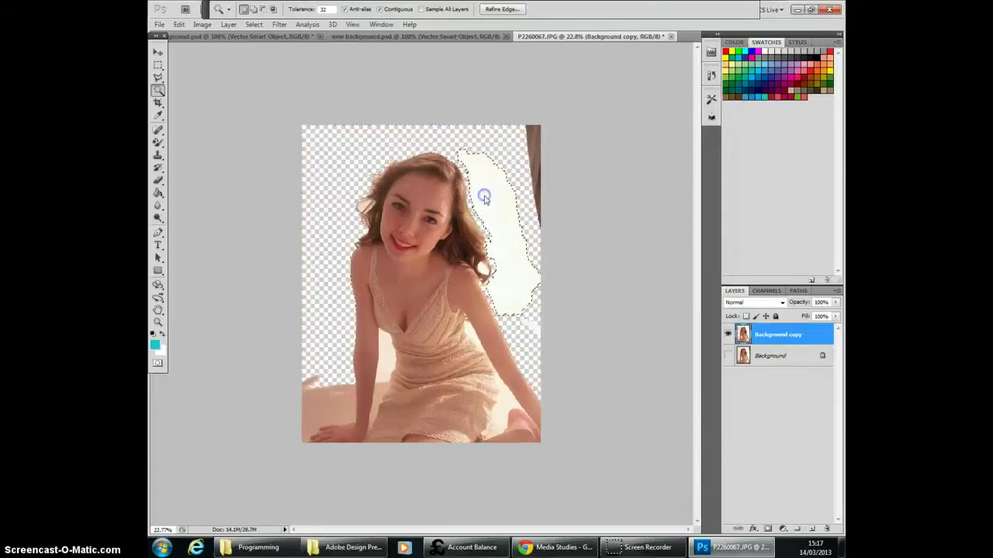
key("Delete")
- Remove the dark strip and its leftover fragments along the photo's right edge with the Magic Wand
left_click(538, 157)
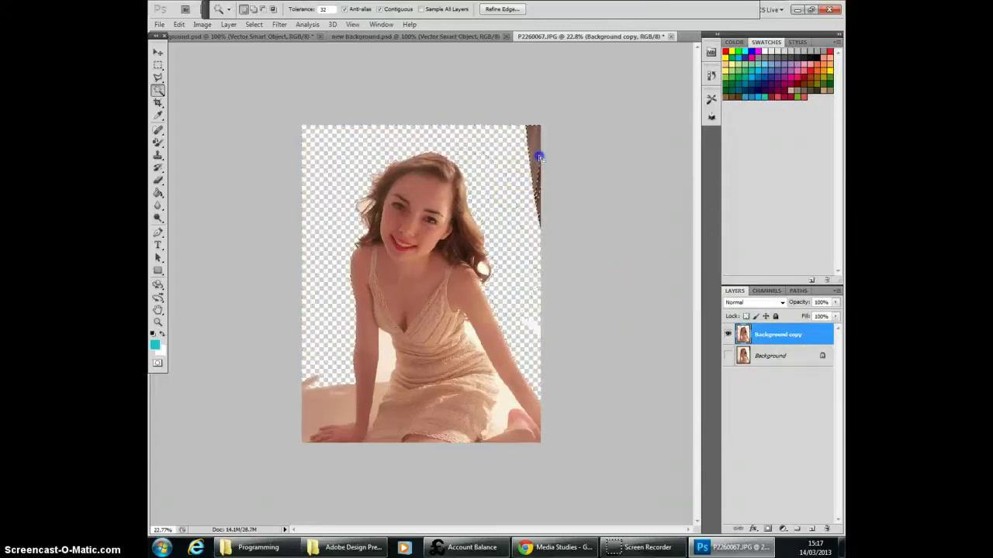
key("Delete")
left_click(548, 160)
left_click(539, 189)
left_click(543, 218)
left_click(546, 253)
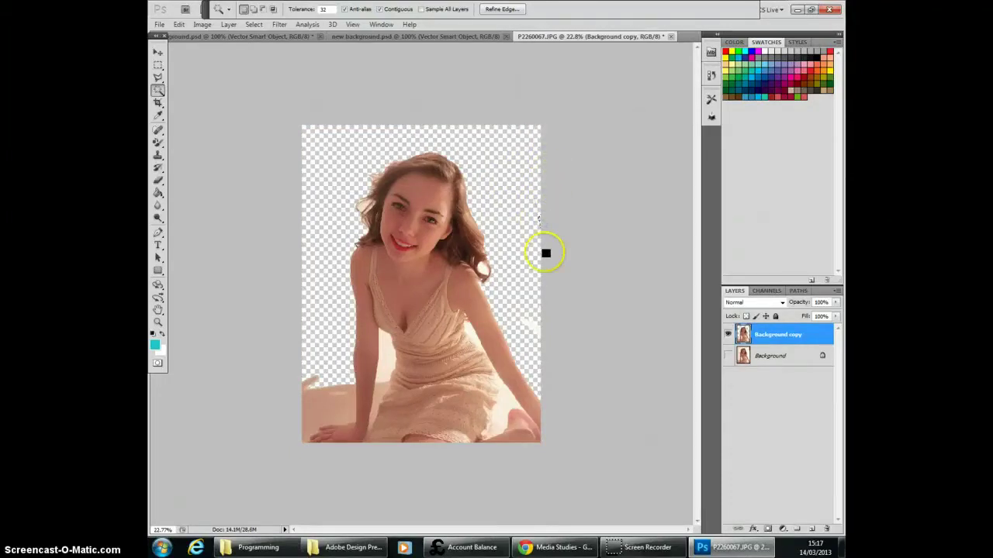
- Clear the leftover selection near the photo's right edge
left_click(258, 29)
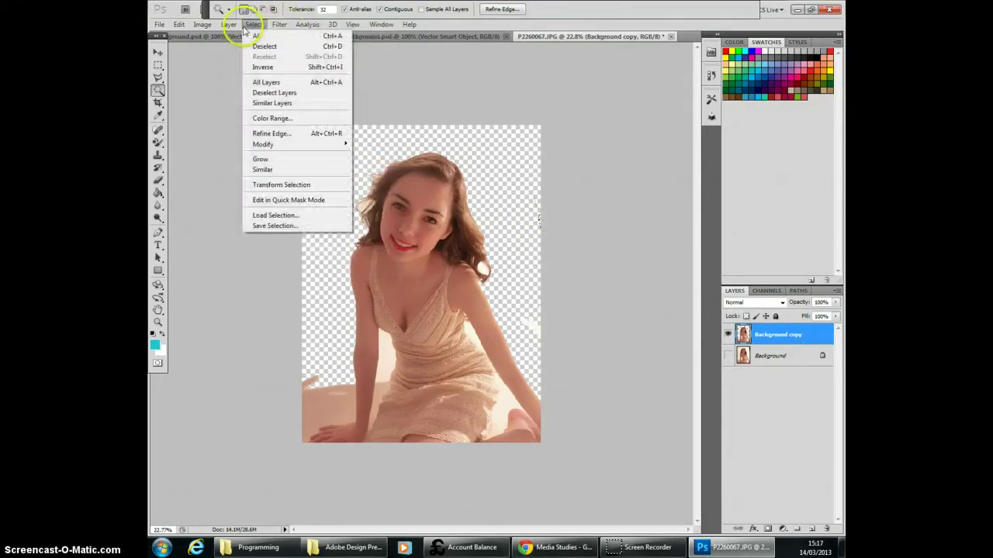
left_click(256, 29)
left_click(264, 46)
- Remove the pale floor around the model's supporting arm with the Quick Selection Tool and clear the selection
left_click(157, 93)
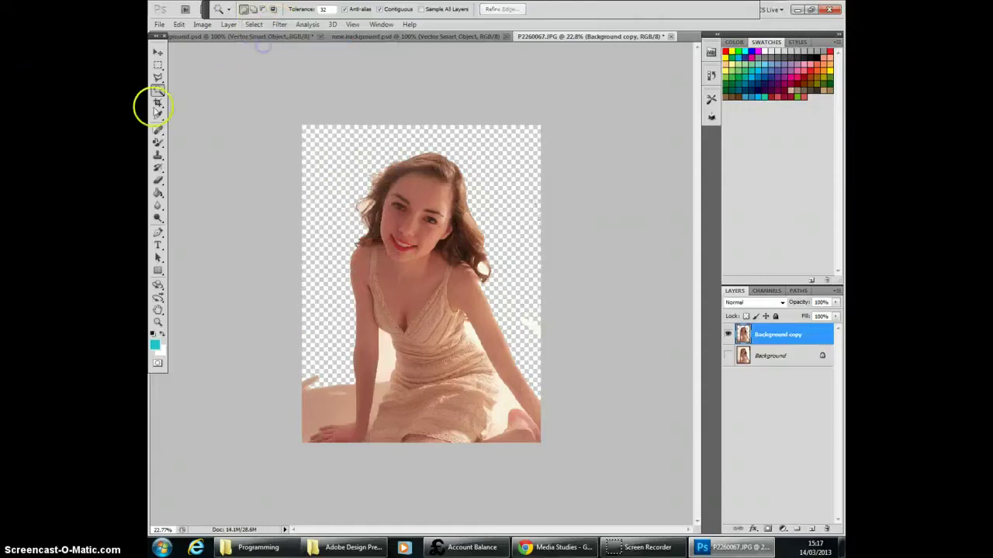
left_click_drag(158, 93, 193, 92)
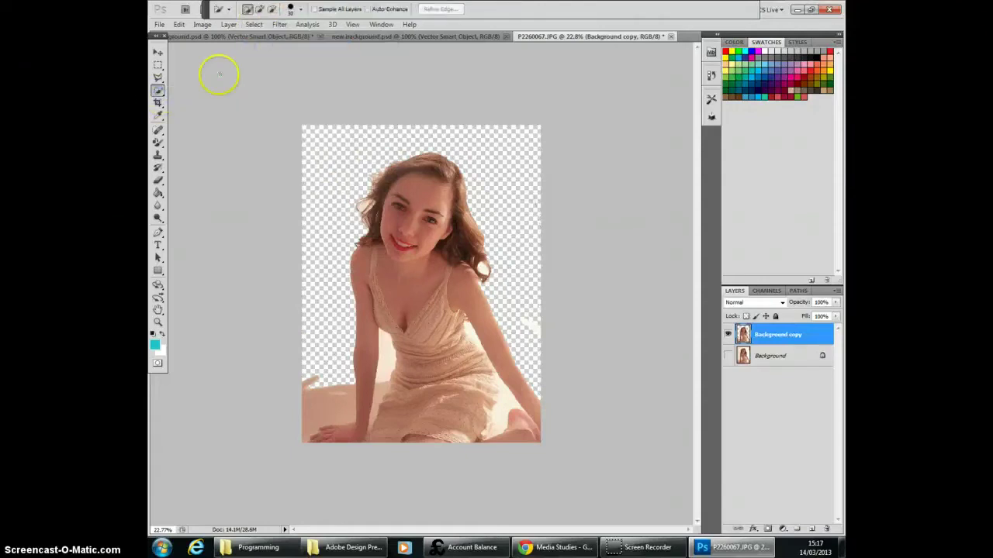
left_click(159, 93)
left_click(161, 94)
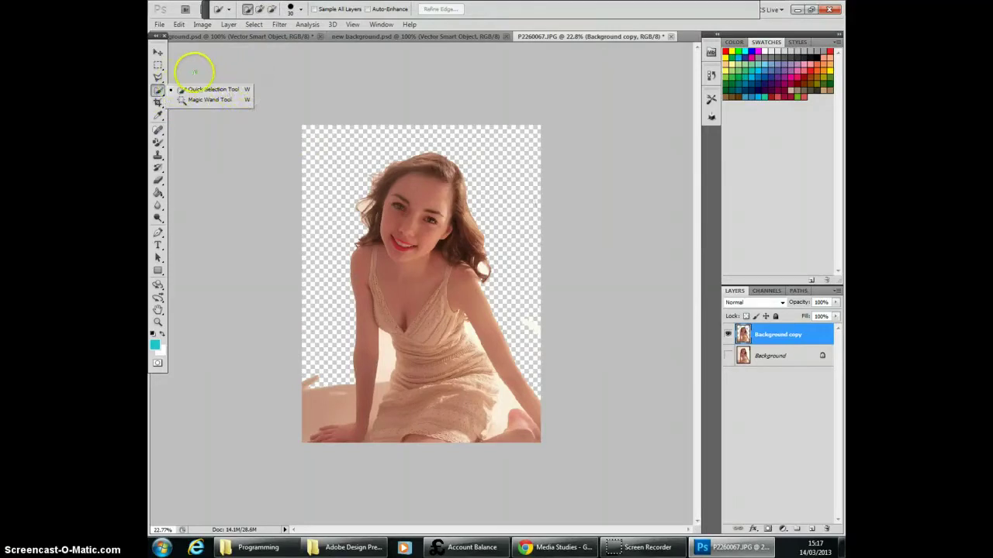
left_click(321, 394)
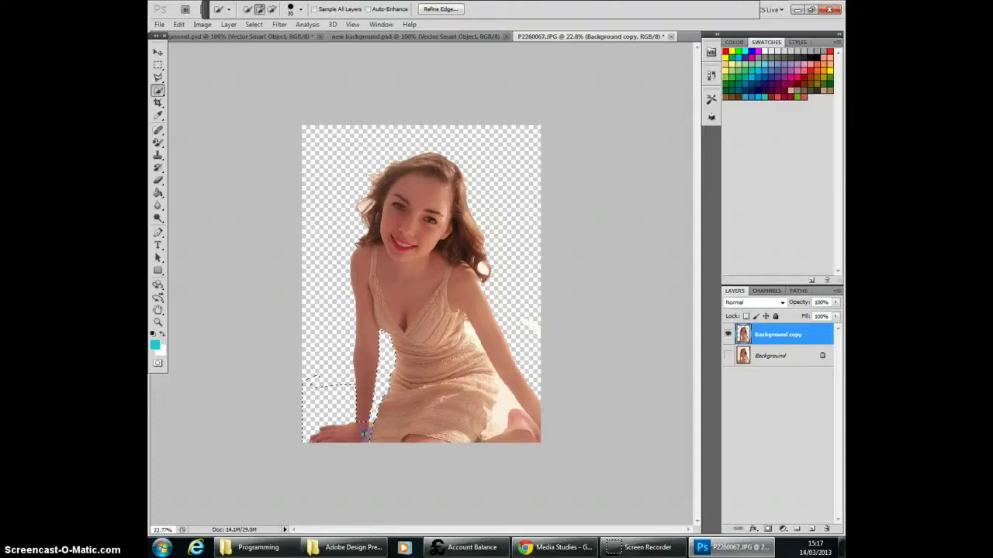
left_click(272, 9)
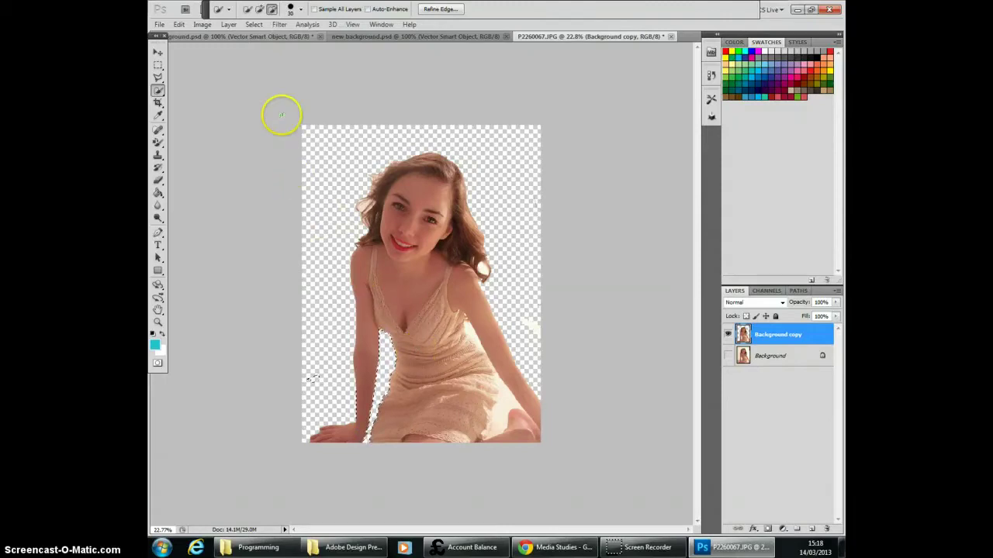
left_click(253, 24)
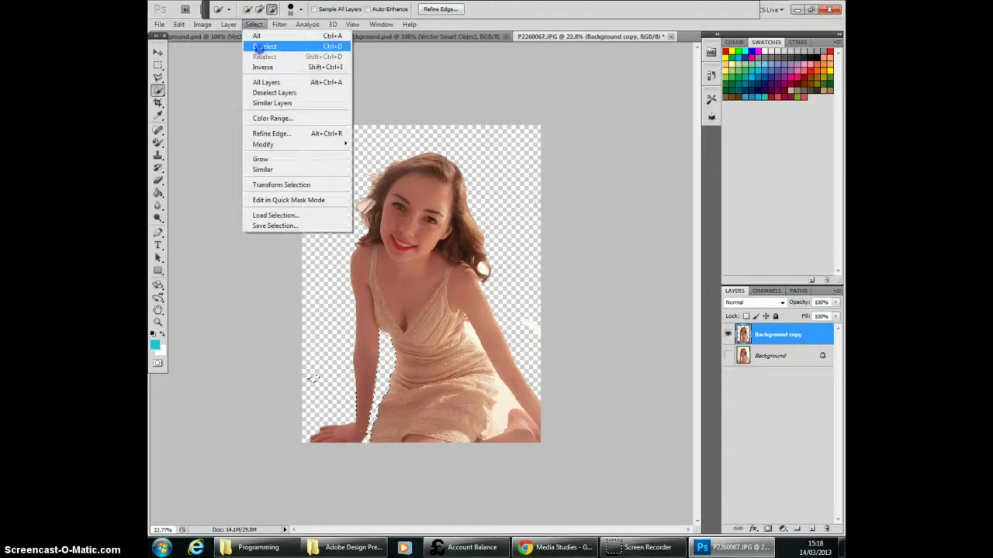
left_click(258, 47)
- Erase the leftover white backdrop patch between the model's outstretched arm and the photo's right edge with the Eraser Tool
left_click(157, 180)
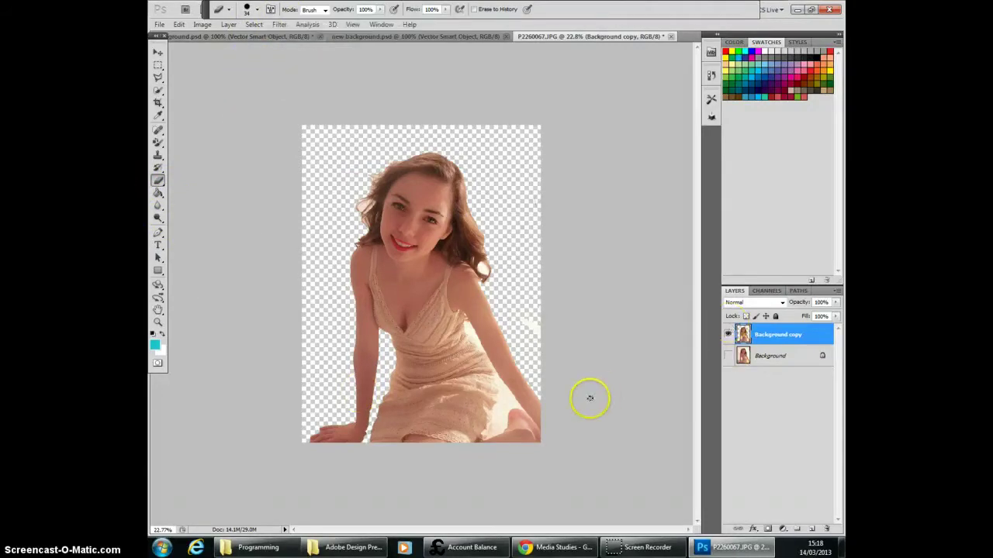
scroll(592, 398, "up", 3)
scroll(569, 460, "up", 3)
scroll(568, 460, "up", 3)
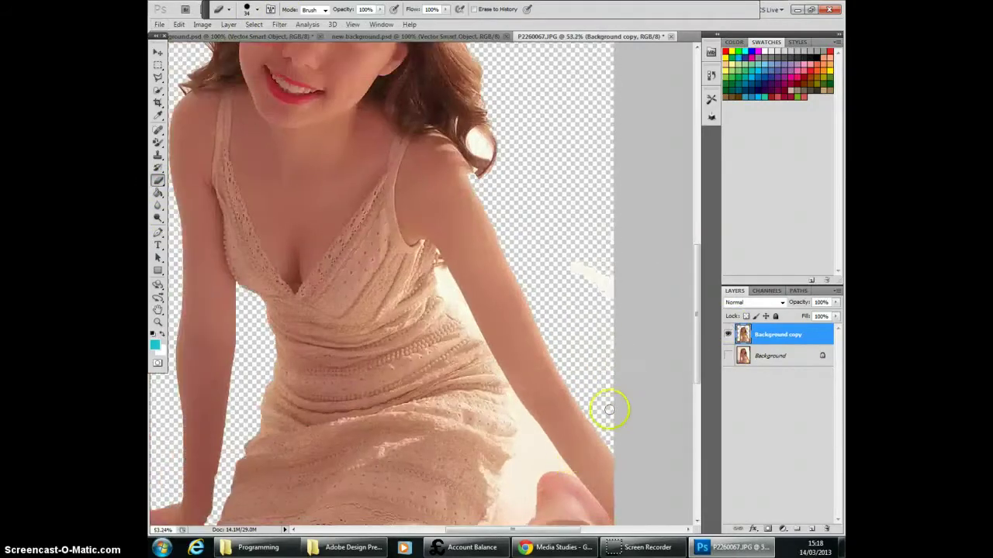
left_click_drag(697, 330, 696, 383)
scroll(679, 363, "up", 2)
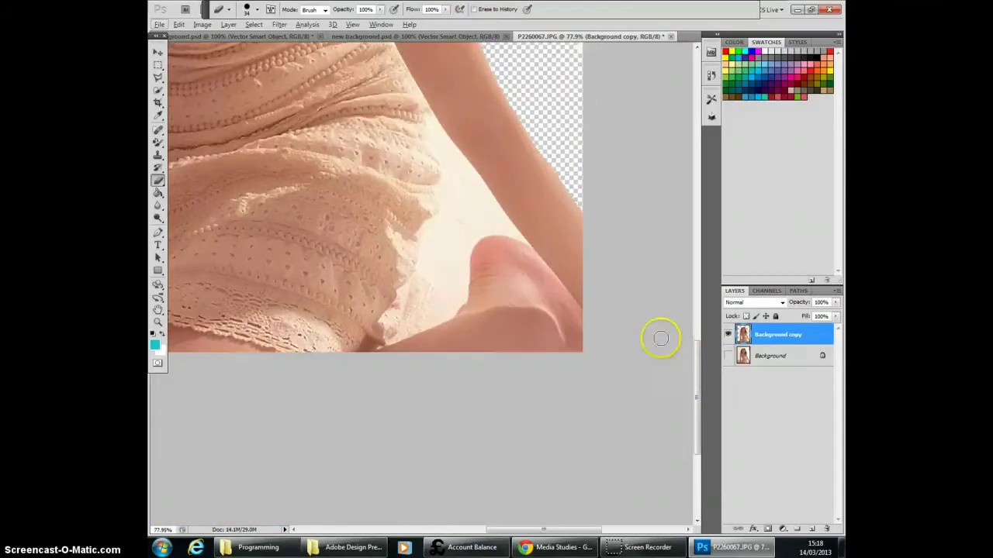
scroll(460, 160, "up", 1)
scroll(461, 161, "up", 2)
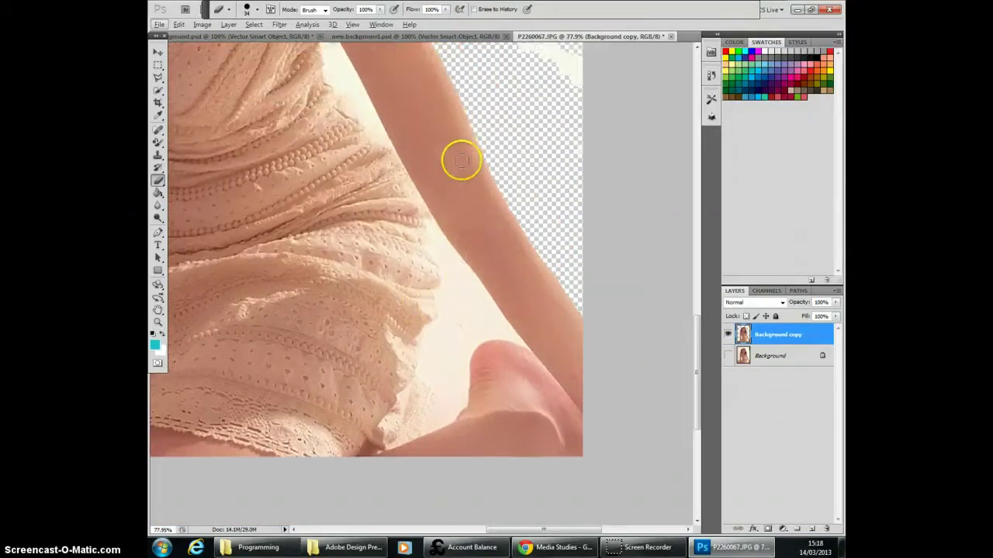
left_click(159, 183)
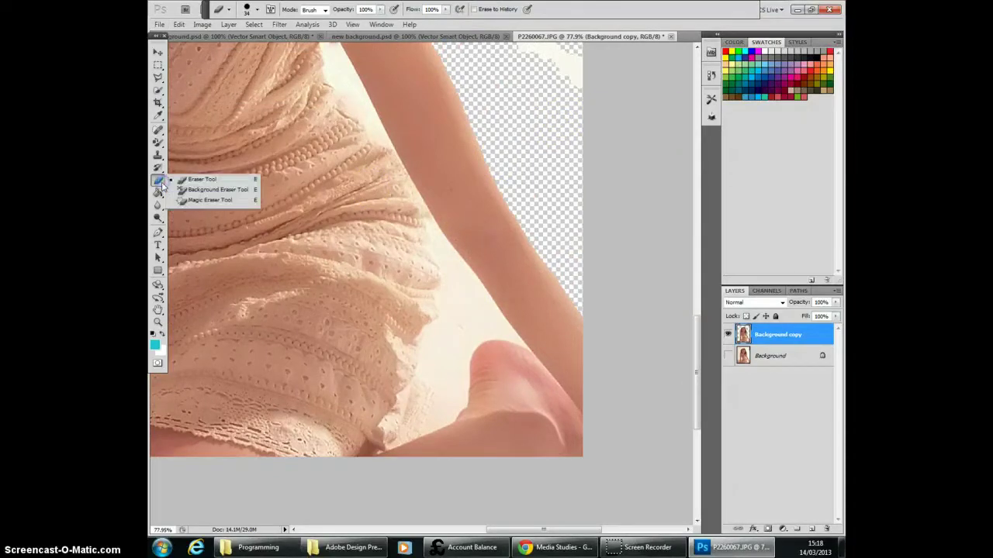
left_click(200, 179)
scroll(432, 187, "up", 3)
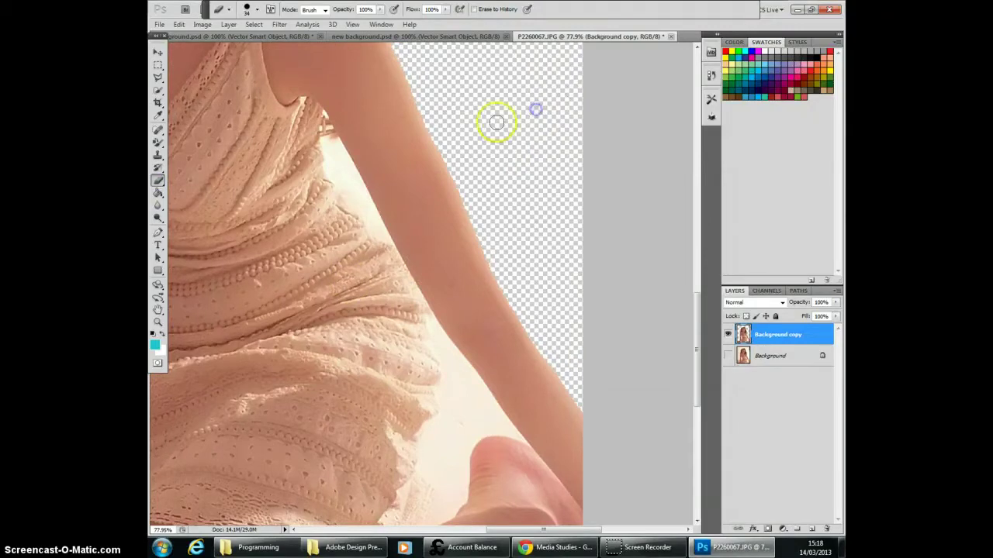
- Erase some of the white backdrop inside the curl of hair above the model's shoulder
scroll(489, 456, "down", 2)
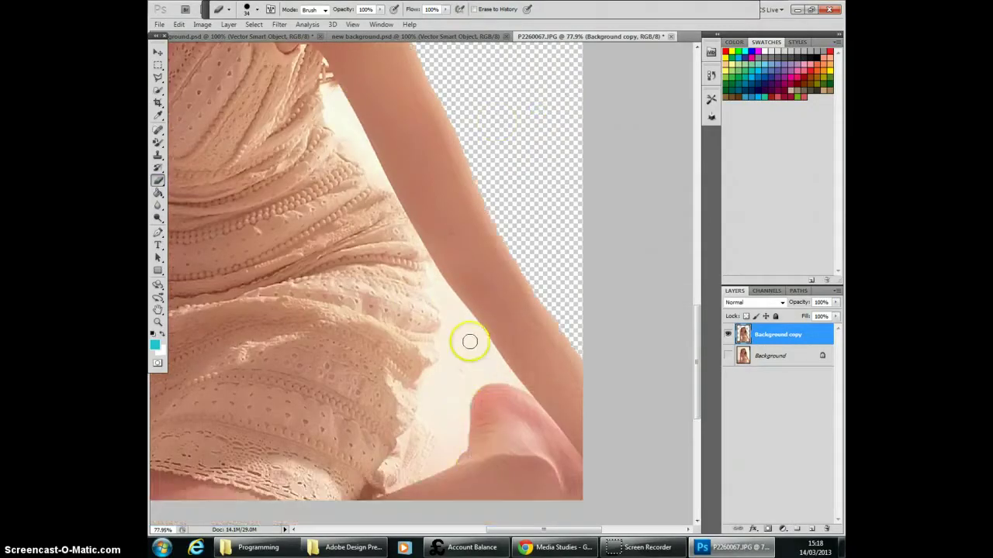
scroll(331, 192, "up", 5)
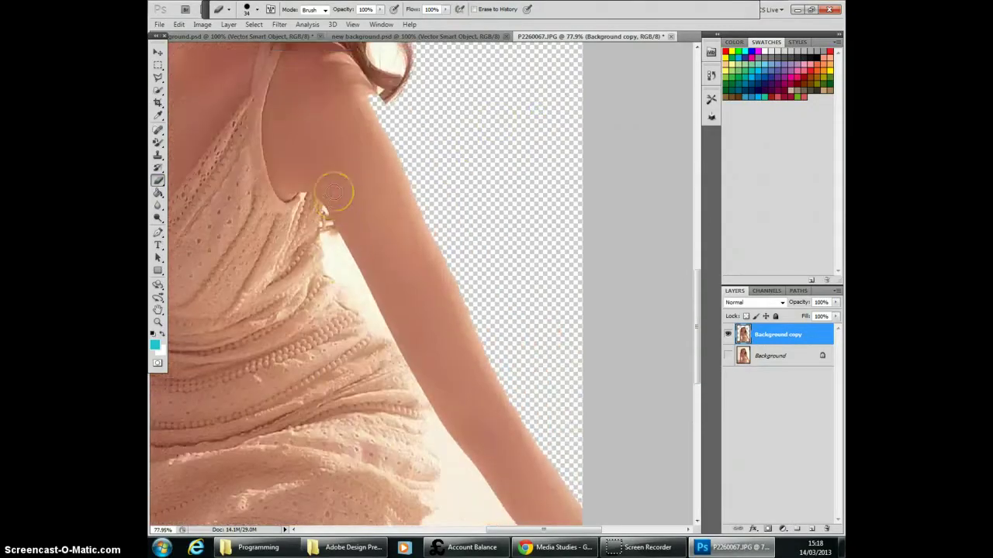
scroll(332, 193, "up", 3)
left_click(378, 142)
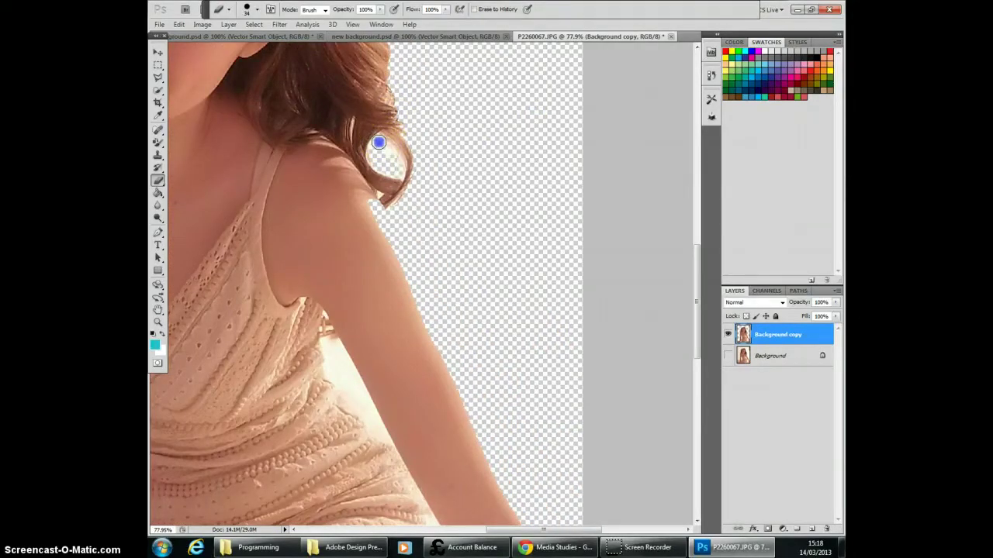
- Place the image b from the STUDIO IMAGES folder into new background.psd
left_click(396, 37)
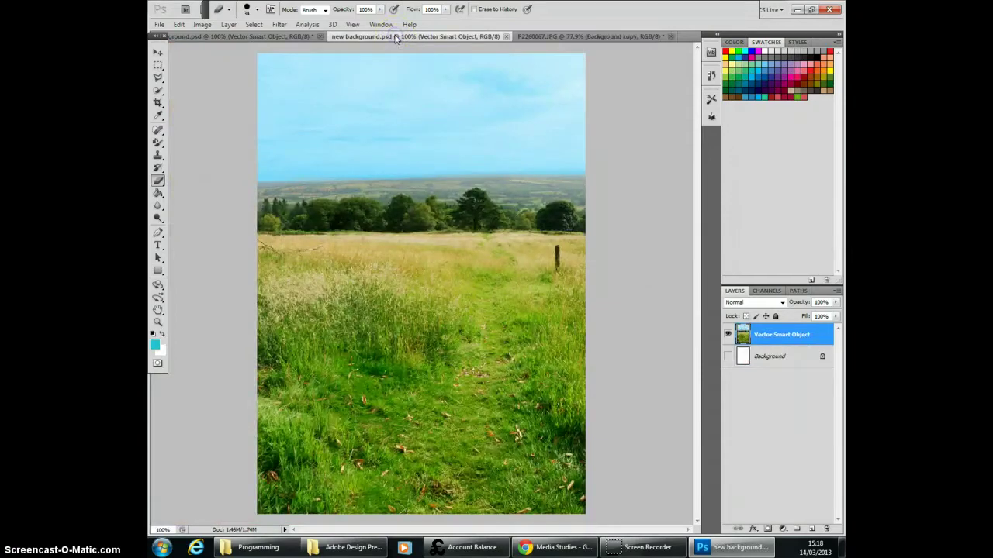
left_click(159, 24)
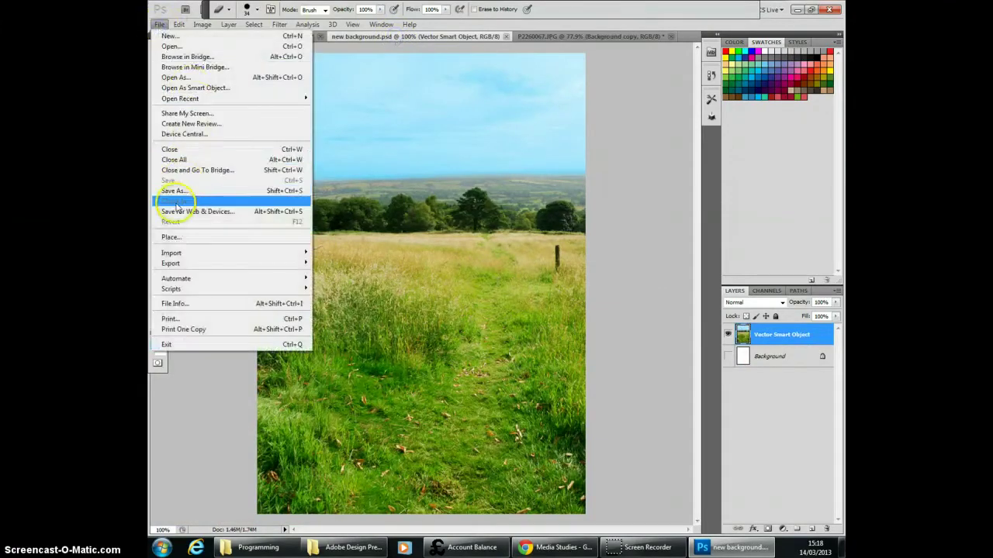
left_click(171, 236)
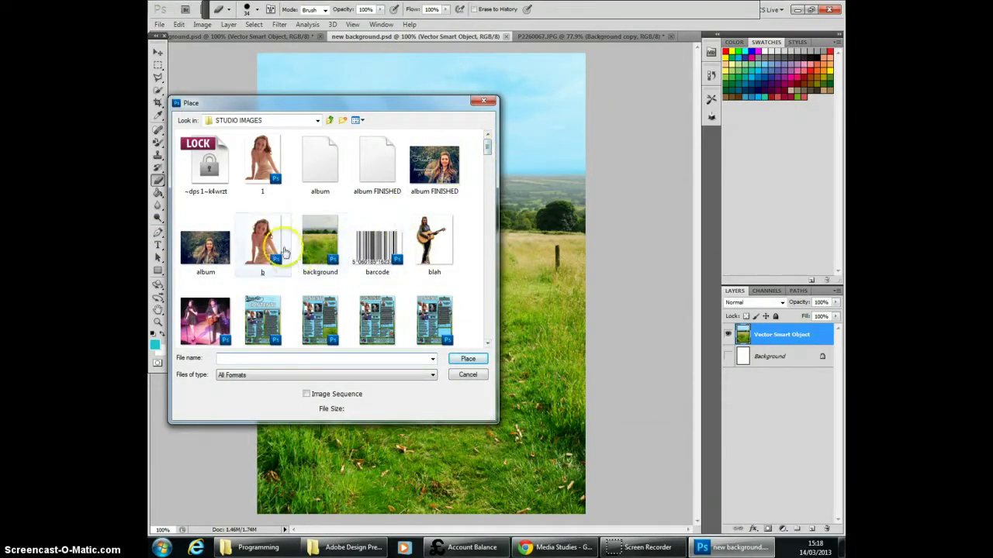
left_click(272, 239)
double_click(273, 239)
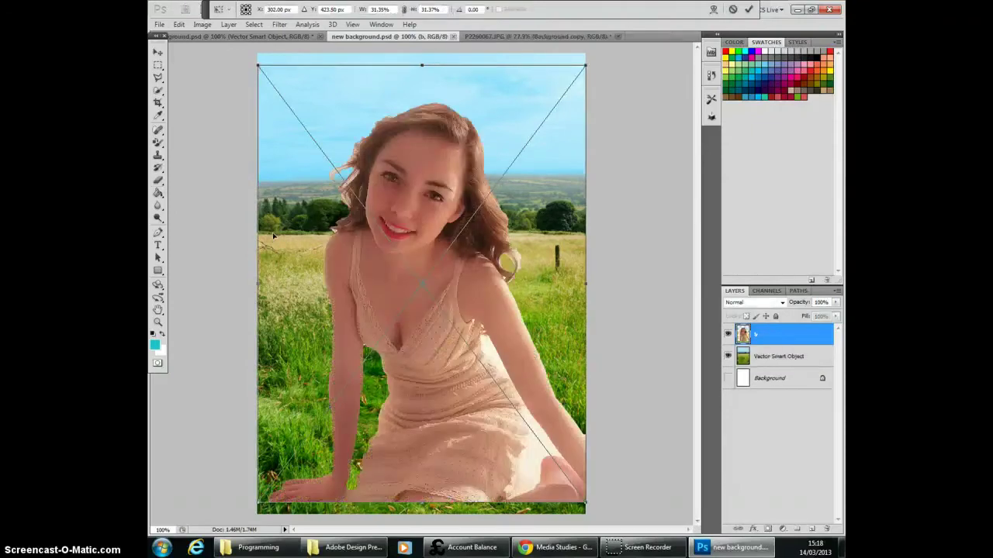
- Move the placed model down to the page's bottom edge and scale her to about 29%
mouse_move(432, 239)
left_mouse_down()
mouse_move(419, 249)
mouse_move(432, 249)
left_mouse_up()
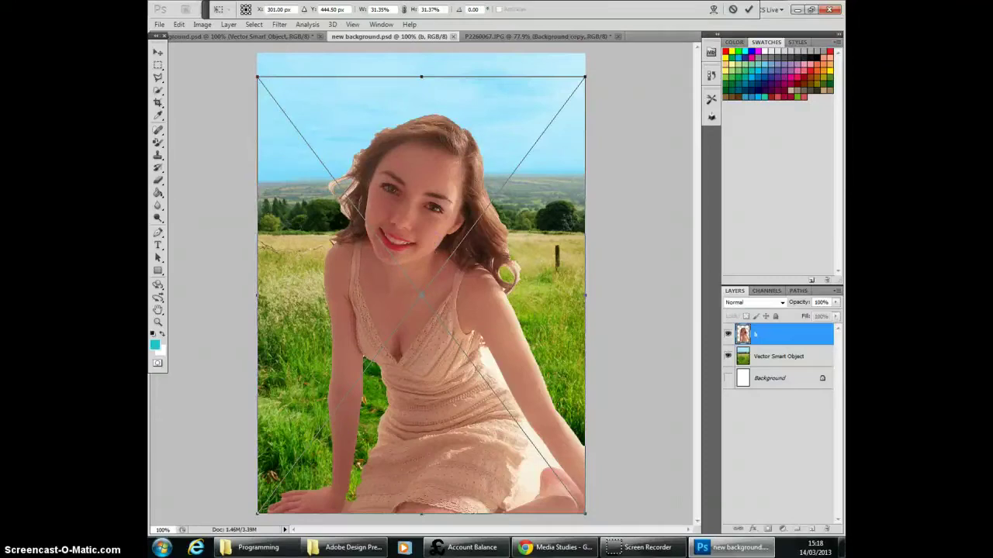
left_click_drag(256, 75, 284, 113)
left_click_drag(376, 184, 376, 185)
- Nudge the placed model against the page's right and bottom edges and commit the placement
key("Right")
key("Right")
key("Right")
key("Right")
key("Right")
key("Right")
key("Right")
key("Down")
key("Down")
key("Down")
key("Down")
key("Down")
key("Down")
key("Down")
key("Down")
key("Down")
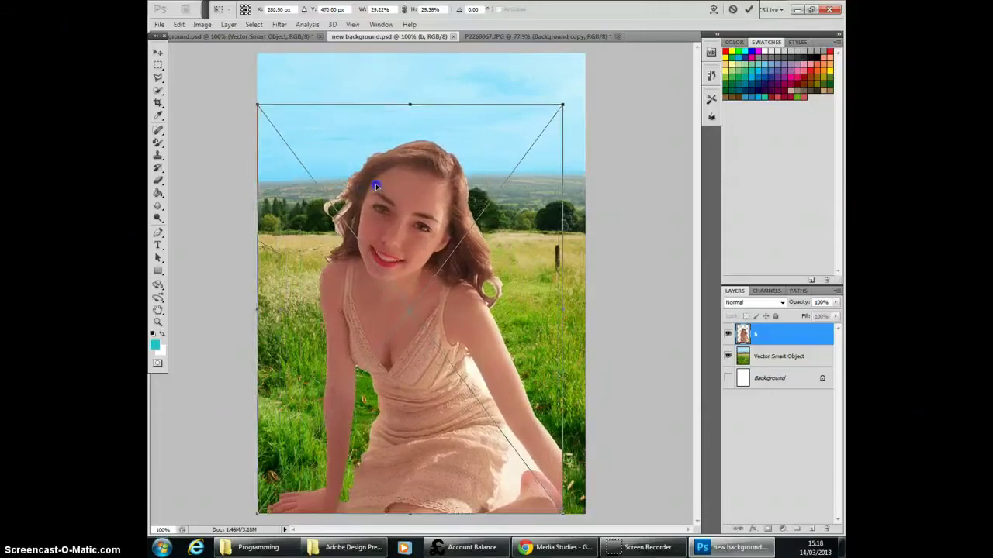
key("Right")
key("Right")
key("Right")
key("Right")
key("Right")
key("Right")
key("Right")
key("Right")
key("Right")
key("Right")
key("Right")
key("Right")
key("Right")
key("Right")
key("Right")
key("Right")
key("Right")
key("Right")
key("Right")
key("Right")
key("Right")
key("Right")
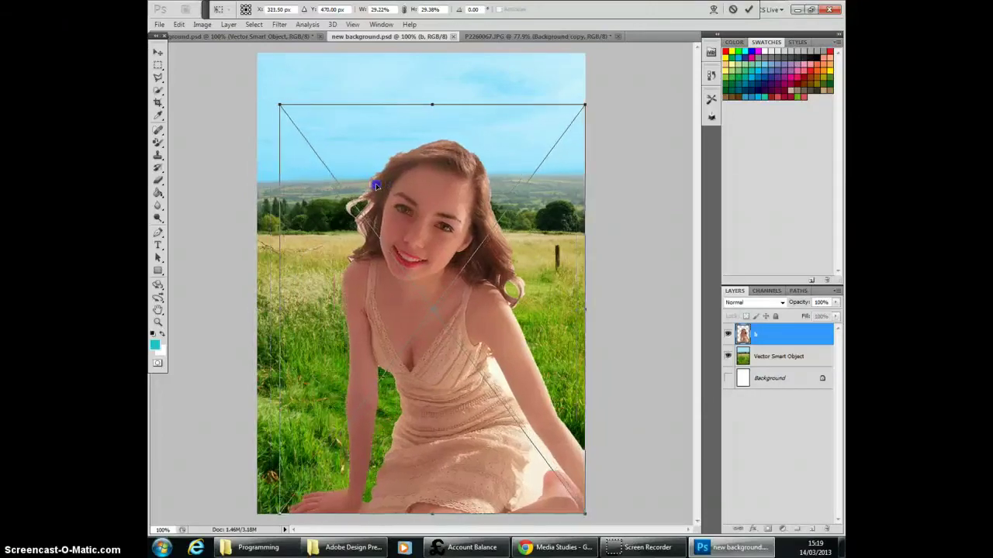
left_click(157, 52)
left_click(449, 203)
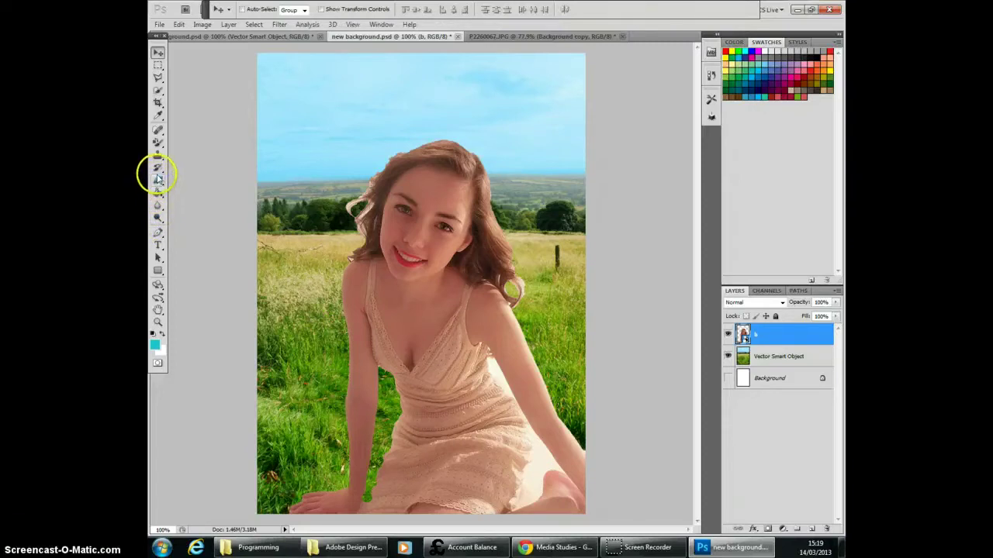
- Draw a paragraph text box across the sky above the model's head
left_click(157, 246)
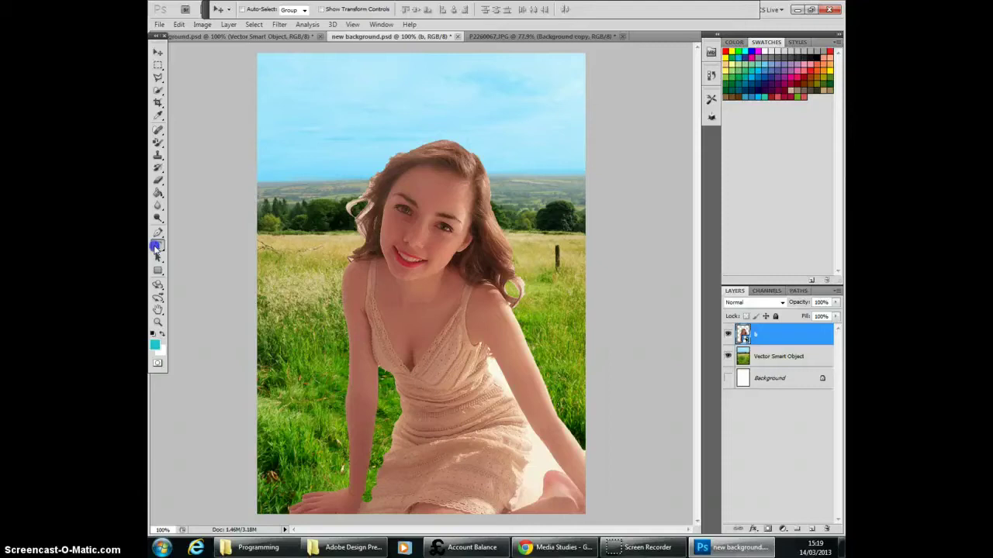
left_click(158, 54)
left_click(158, 248)
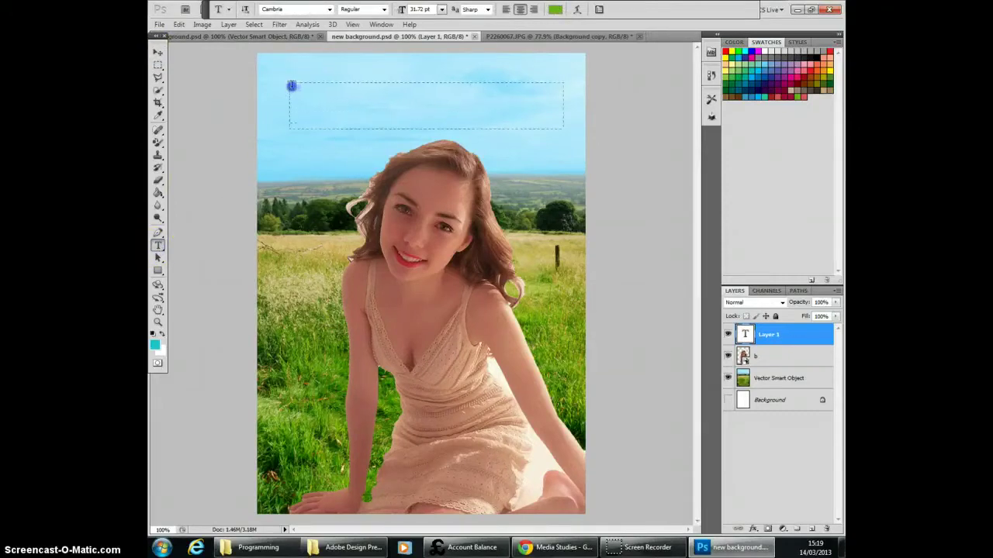
left_click_drag(290, 86, 577, 162)
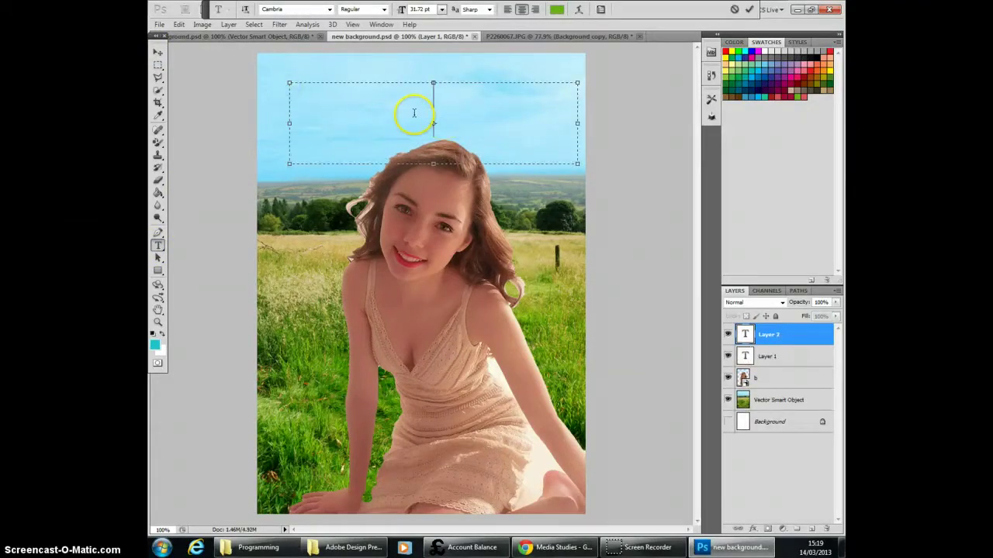
type("ggggg")
left_click_drag(463, 108, 370, 105)
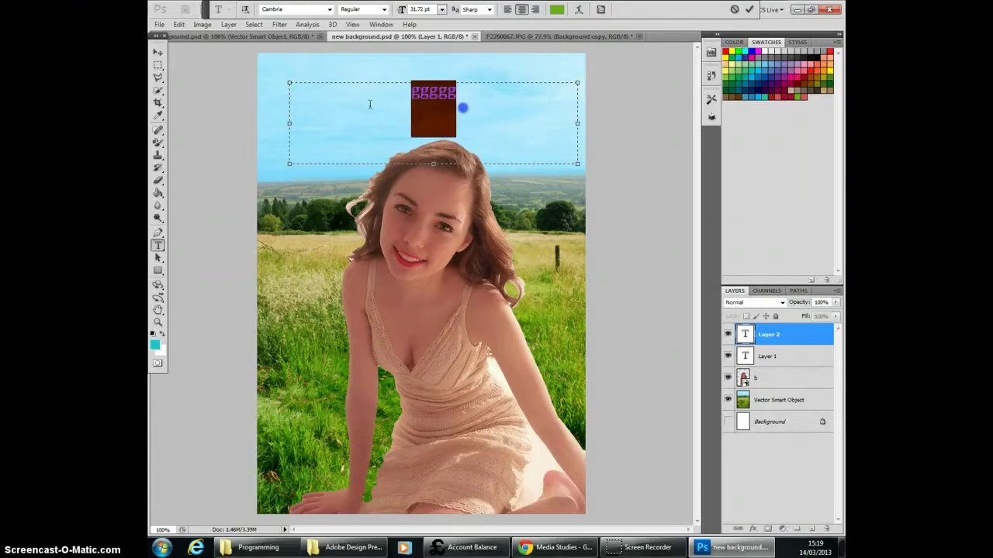
key("BackSpace")
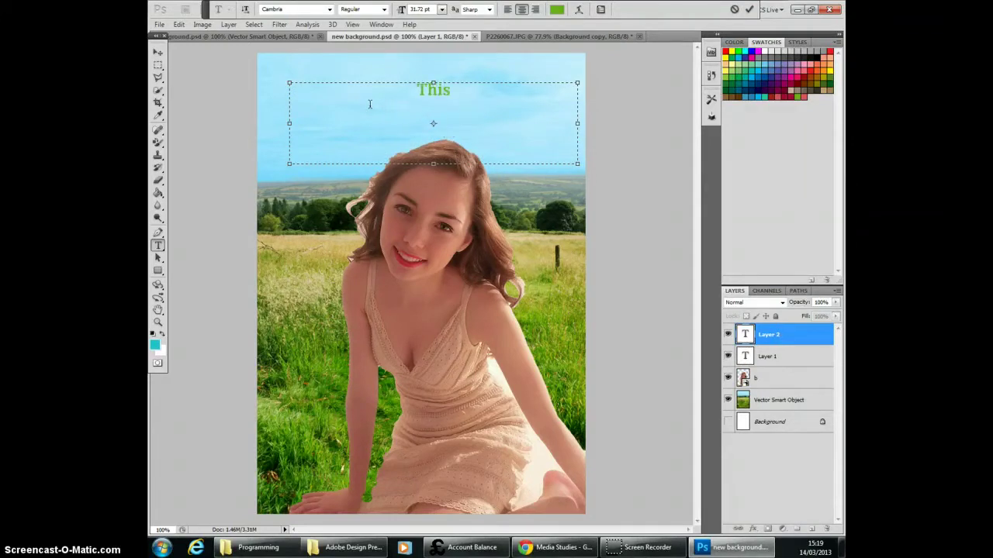
- Enter "This is a test" in the text box and move the text down and left beside the model's head
type("This is a test")
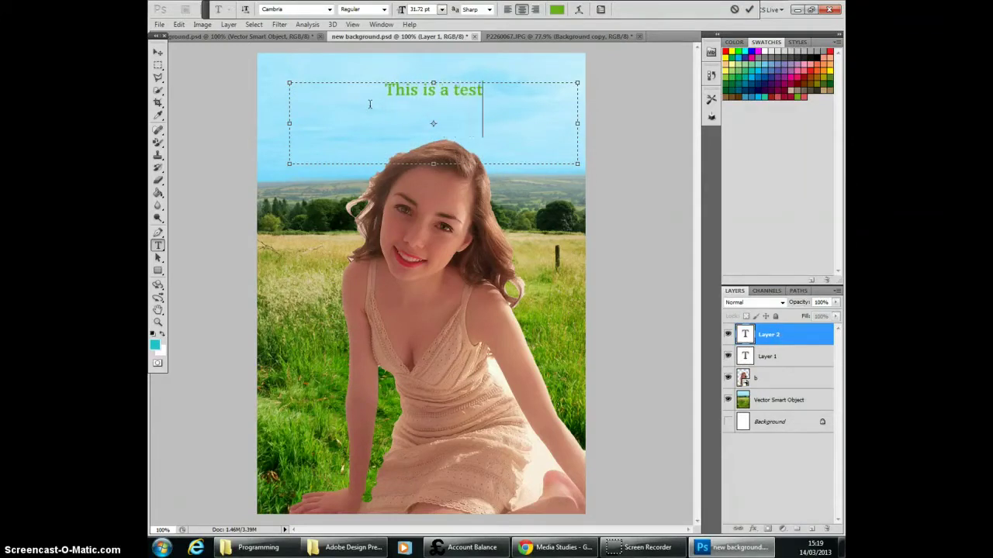
left_click(157, 52)
left_click_drag(421, 85, 330, 130)
- Change the font of the "This is a test" text to Cooper Std Black
left_click(158, 246)
left_click_drag(392, 138, 287, 137)
left_click(330, 11)
left_click(333, 195)
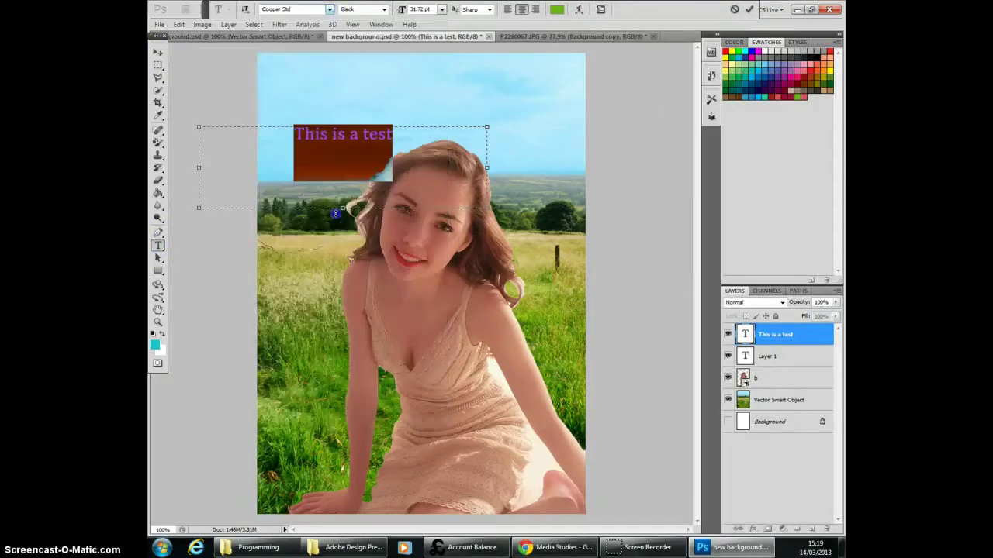
left_click(386, 10)
left_click(386, 10)
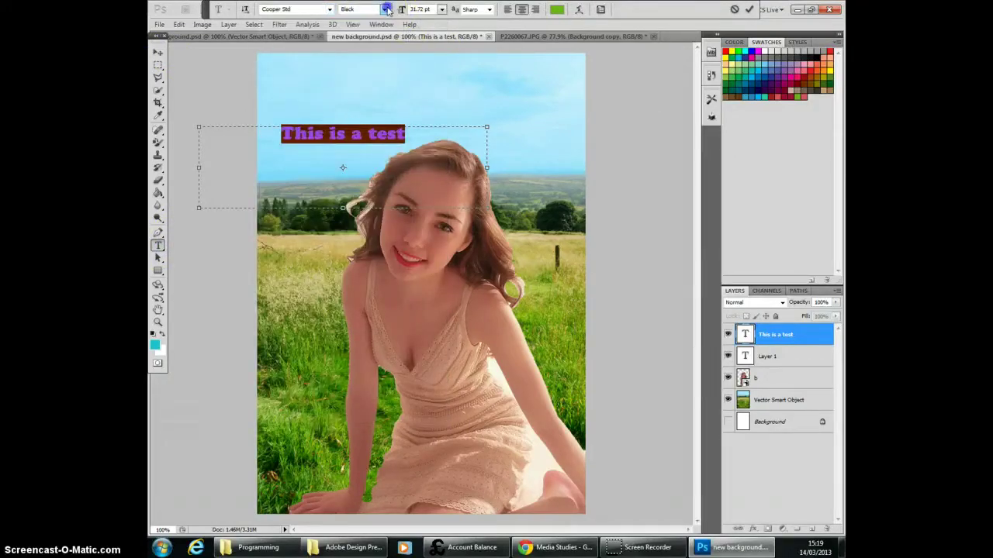
- Set the "This is a test" text to 48 pt and colour it red
left_click(436, 9)
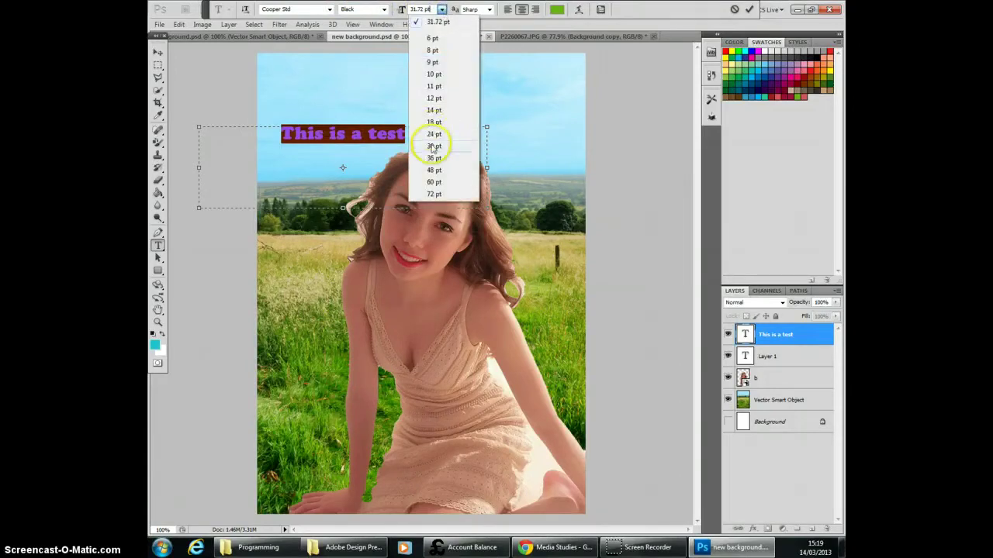
left_click(433, 170)
left_click(557, 10)
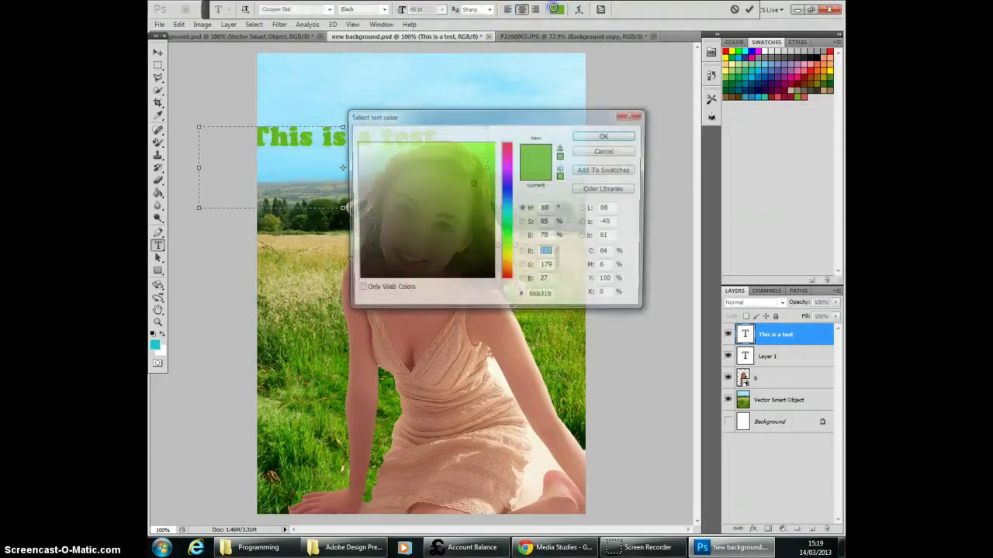
left_click(506, 145)
left_click(606, 136)
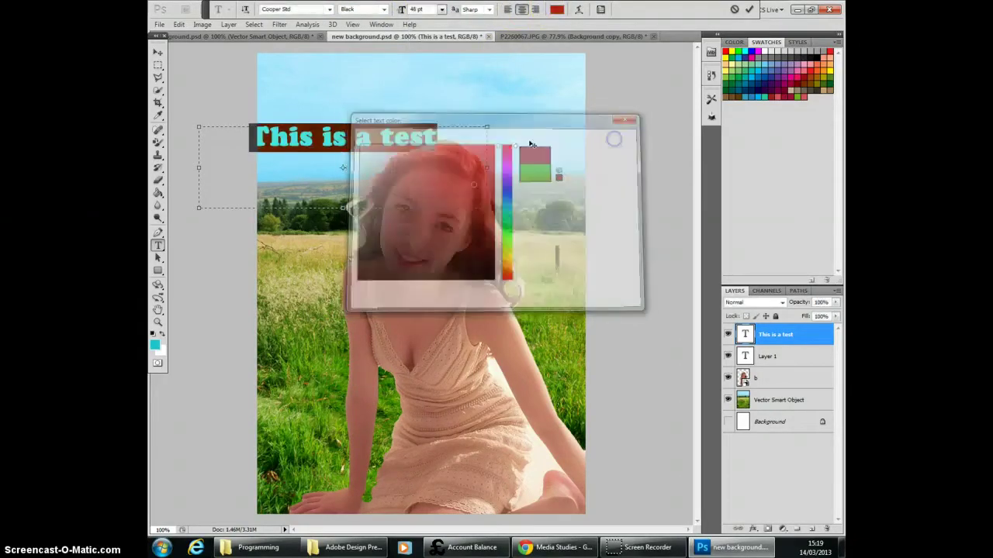
- Move the "This is a test" text up into the upper-left corner of the cover's sky
left_click(158, 52)
left_click_drag(311, 141, 341, 83)
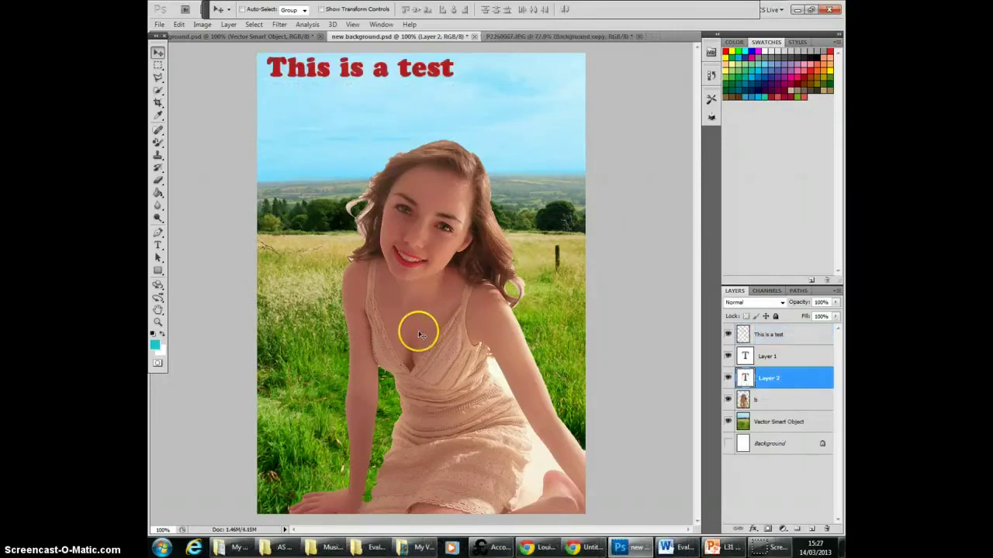
- Place the "qr code" file from the STUDIO IMAGES folder into the cover document
left_click(159, 24)
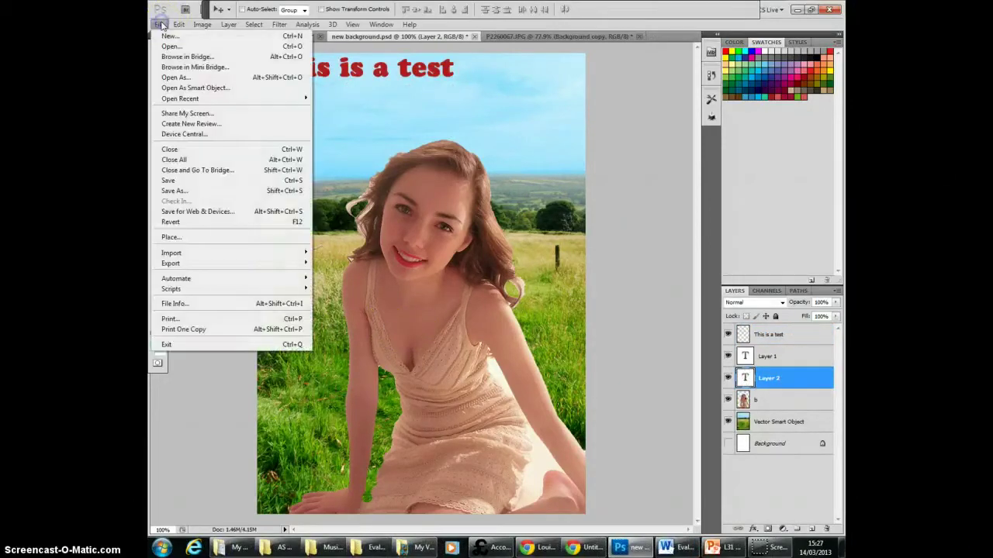
left_click(200, 236)
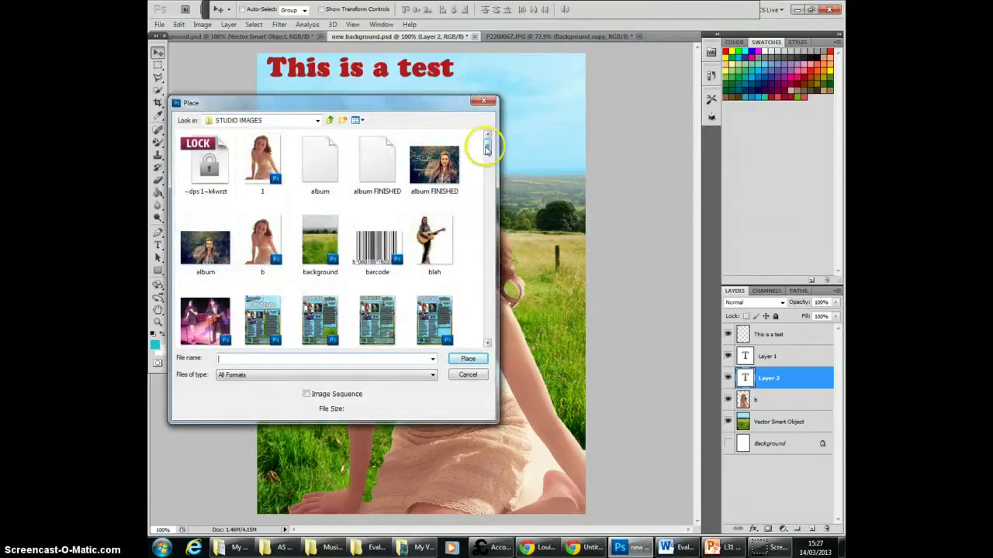
mouse_move(486, 148)
left_mouse_down()
mouse_move(484, 343)
mouse_move(475, 147)
mouse_move(470, 325)
mouse_move(478, 332)
left_mouse_up()
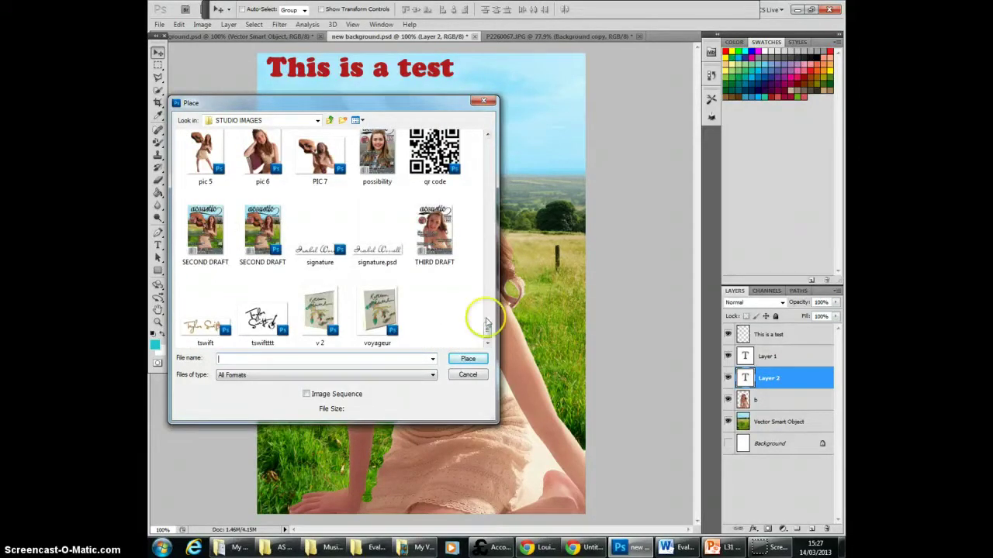
double_click(438, 144)
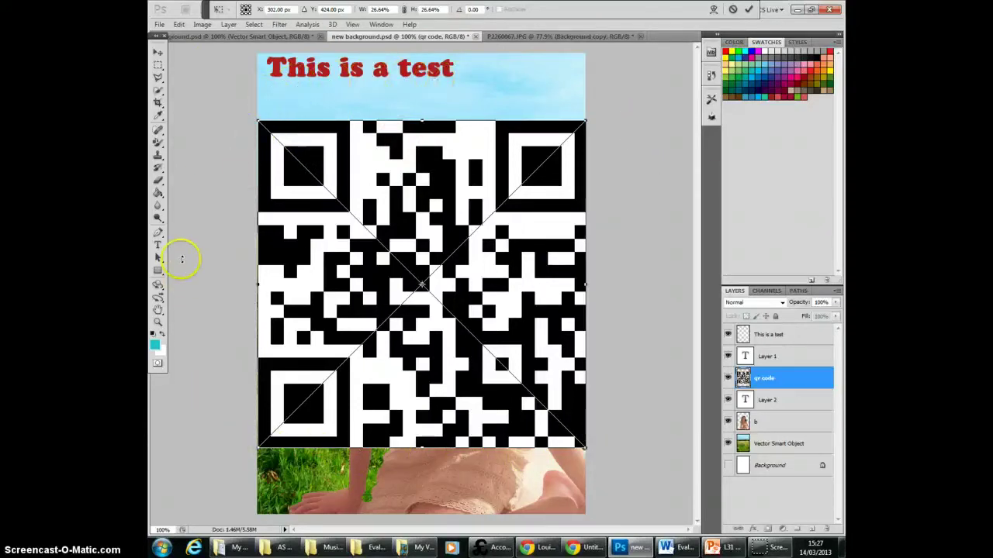
- Shrink the placed QR code to a small square in the sky left of the model's head and apply the transformation
left_click(177, 24)
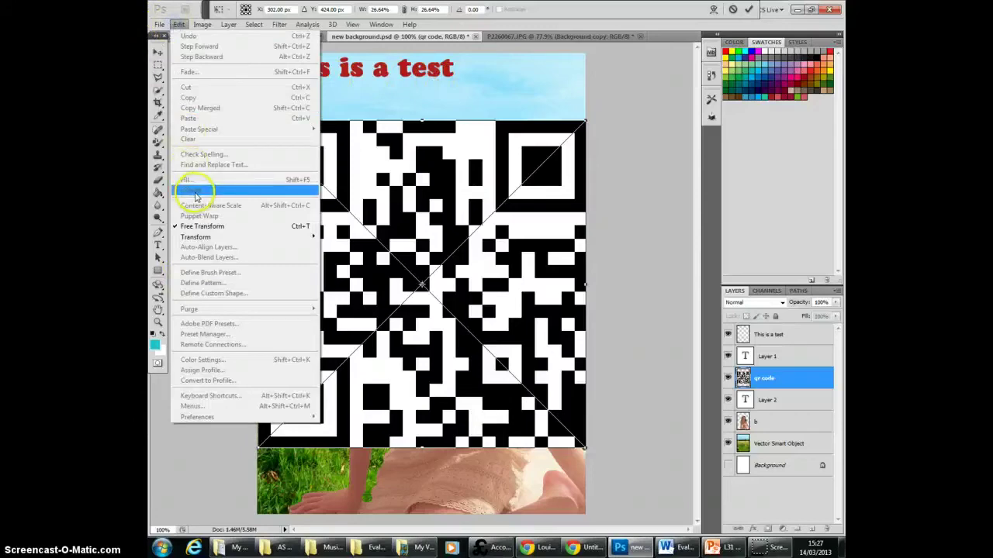
left_click(585, 122)
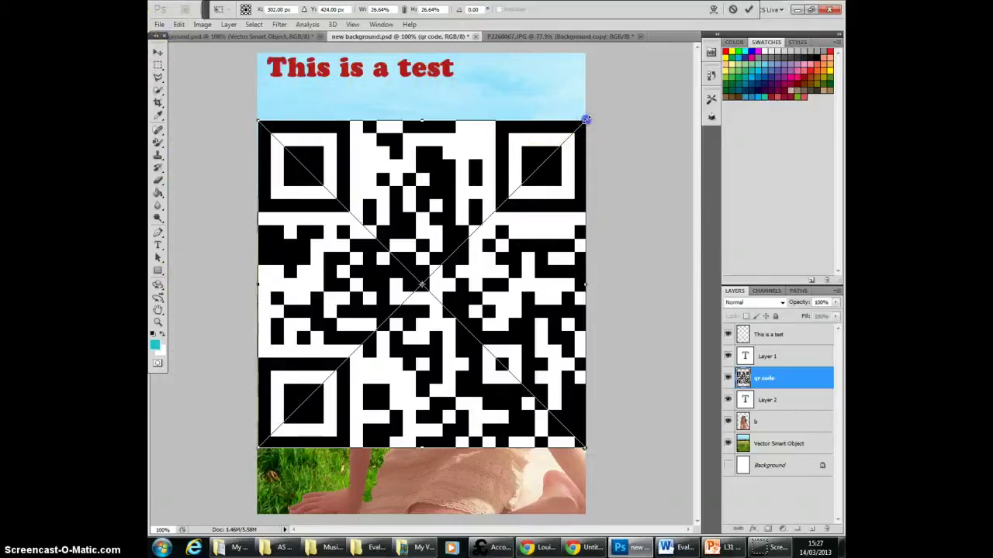
left_click_drag(586, 120, 303, 134)
left_click(159, 51)
left_click(453, 205)
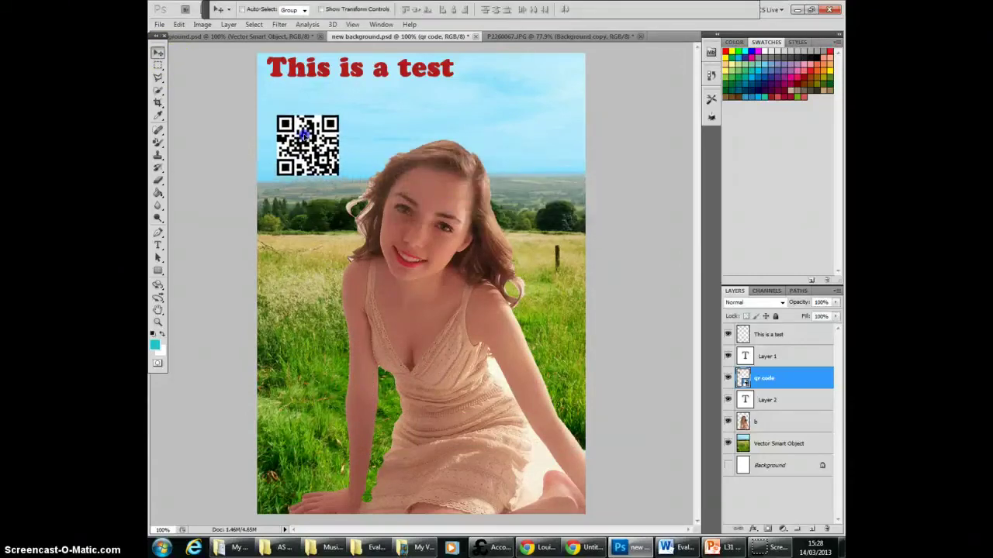
- Free-transform the "This is a test" layer to about 146% width and 150% height, rotate it about 2.25°, and apply
left_click(780, 358)
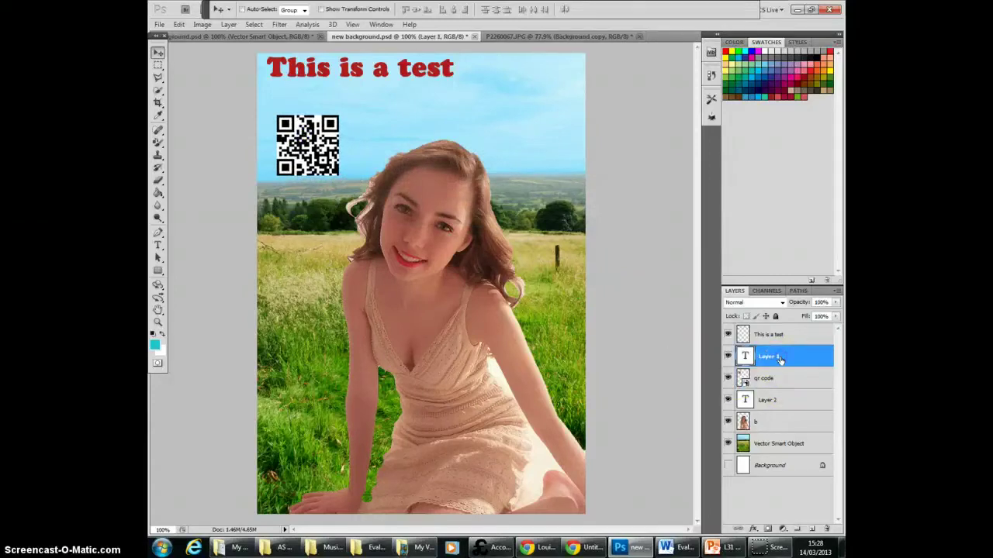
left_click(781, 335)
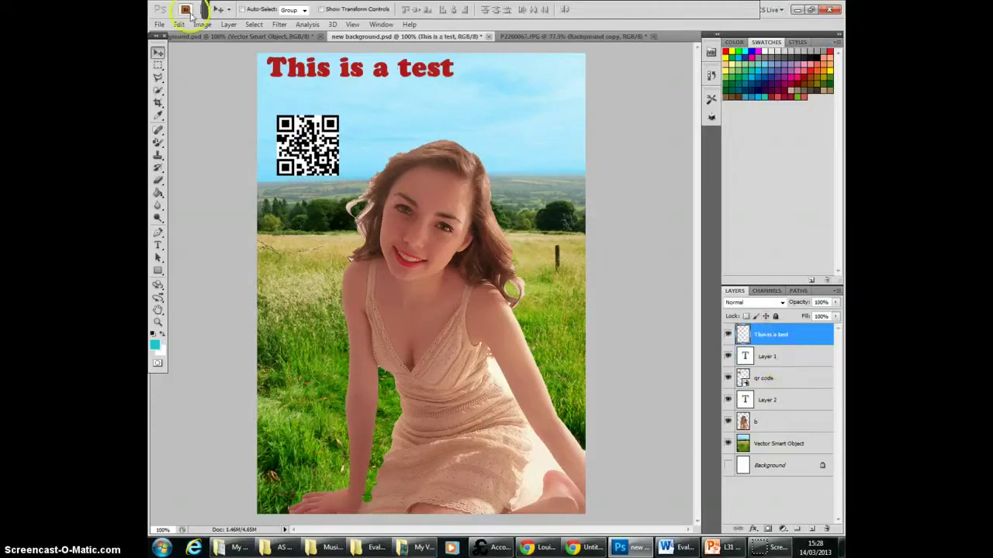
left_click(179, 25)
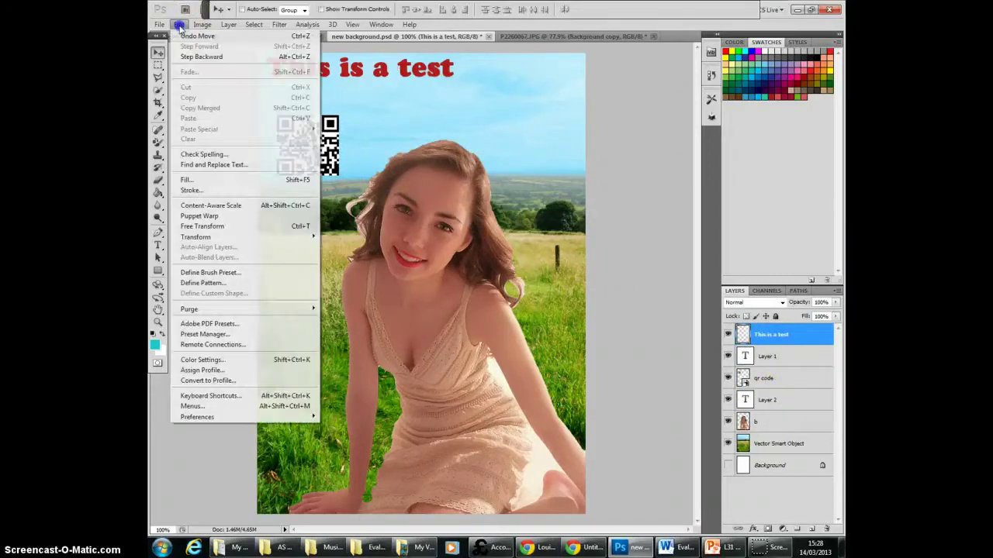
left_click(202, 226)
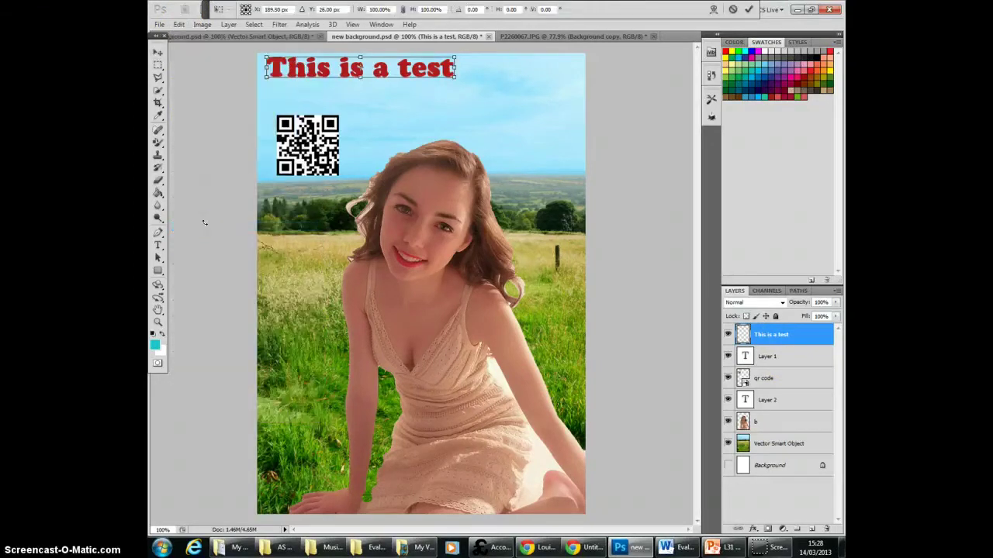
left_click(179, 25)
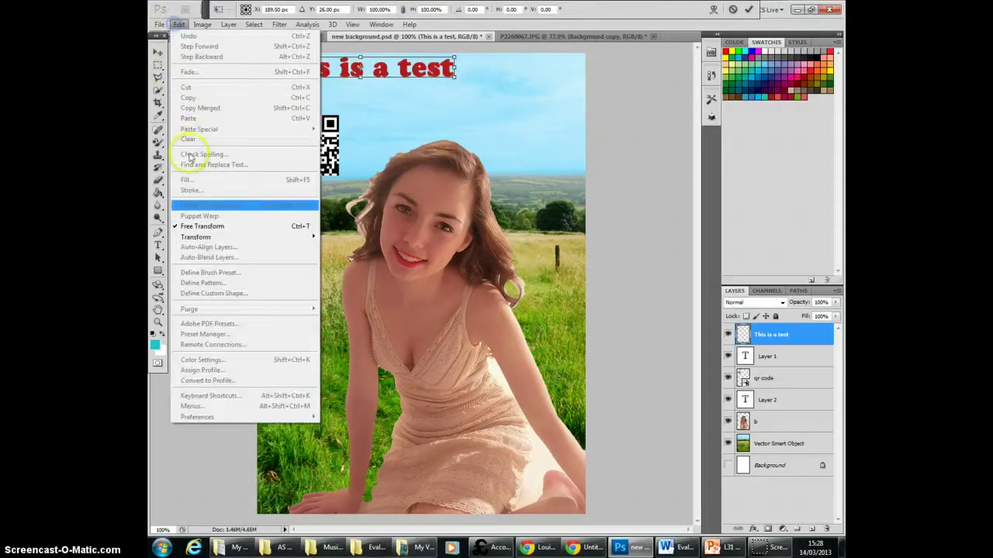
left_click(446, 72)
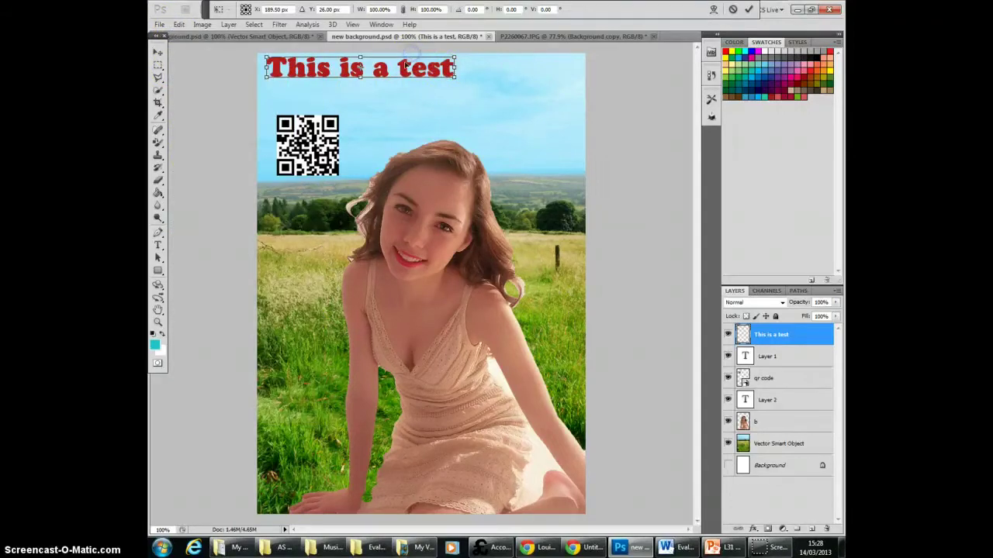
left_click_drag(455, 78, 507, 95)
mouse_move(440, 58)
left_mouse_down()
mouse_move(419, 56)
mouse_move(443, 57)
mouse_move(430, 56)
left_mouse_up()
left_click(158, 51)
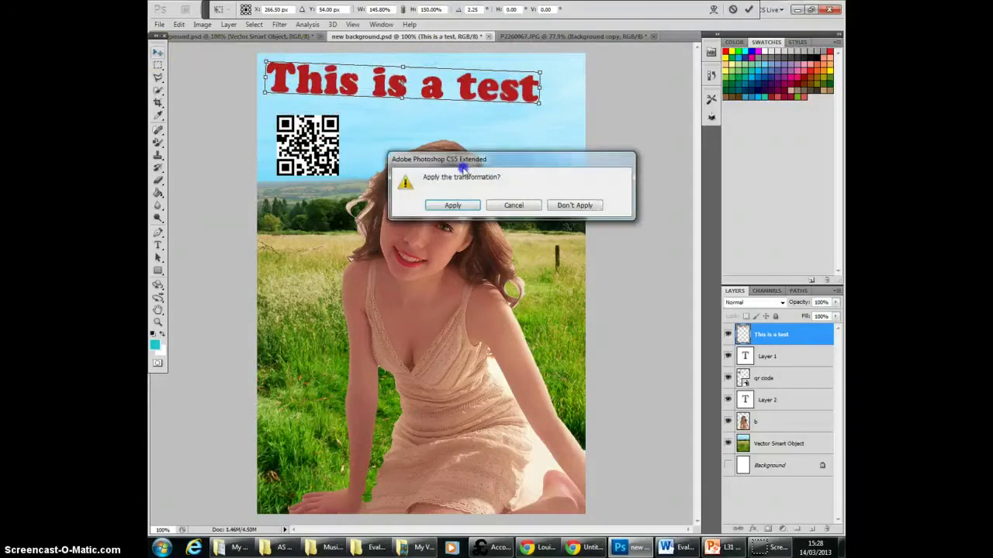
left_click(453, 205)
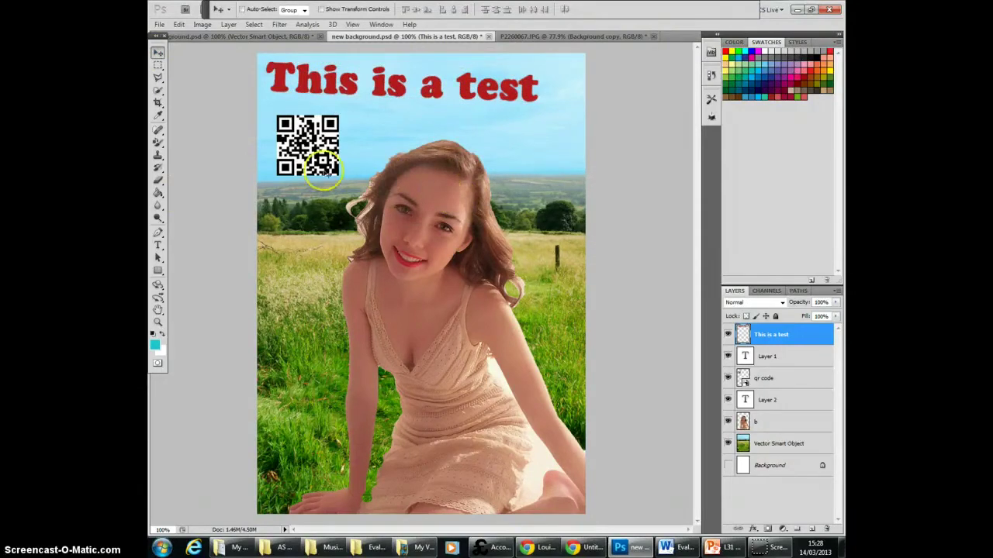
- Draw a small turquoise square with the Rectangle tool below the QR code, left of the model's shoulder
left_click(158, 270)
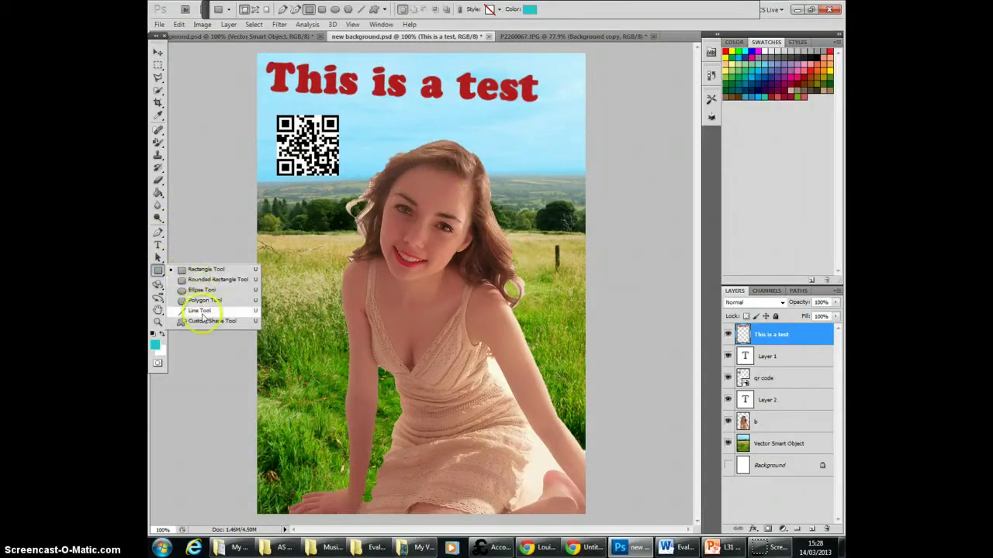
left_click(206, 269)
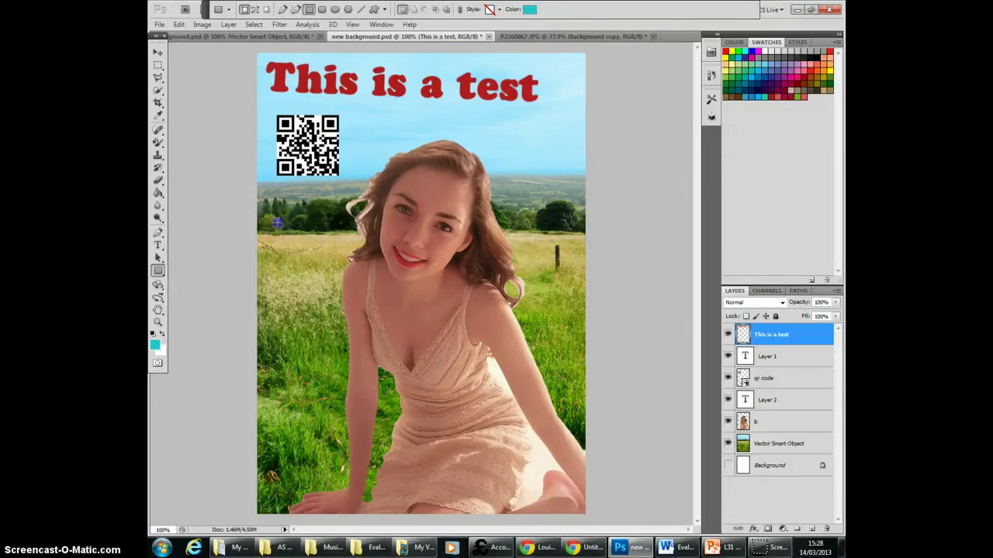
left_click_drag(333, 271, 332, 277)
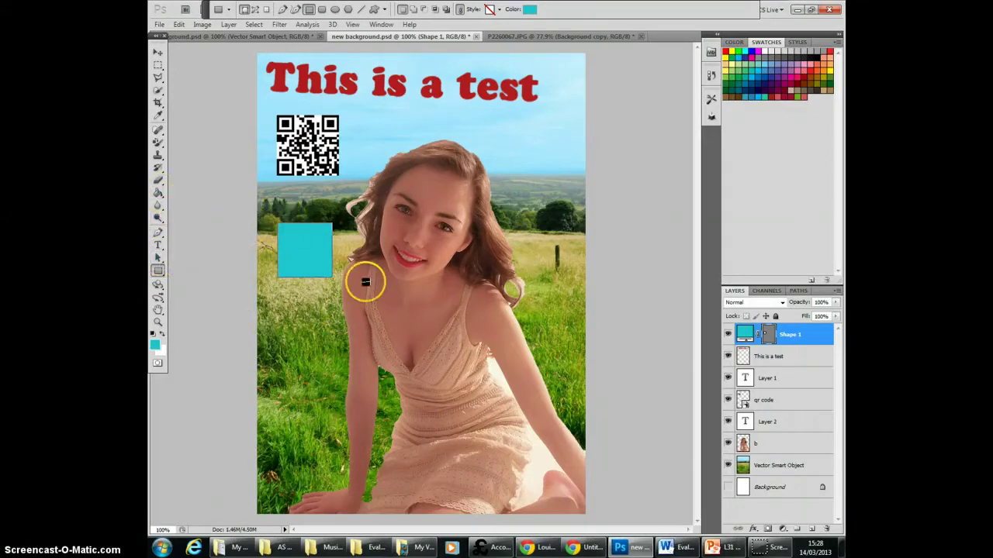
- Rasterize the turquoise square, fill it with bright red and move it slightly upward
left_click(158, 194)
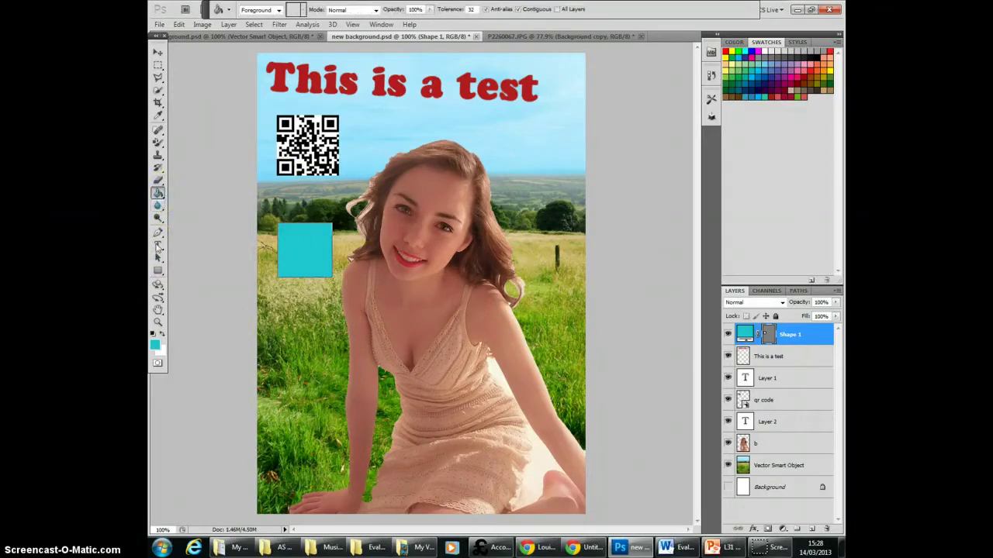
left_click(829, 52)
left_click(332, 222)
left_click(470, 211)
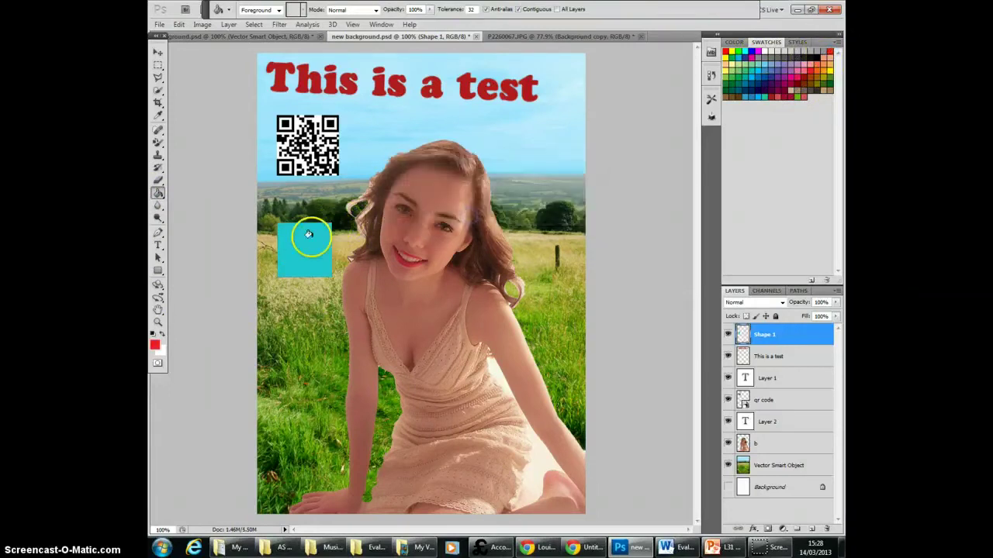
left_click(308, 234)
left_click(159, 51)
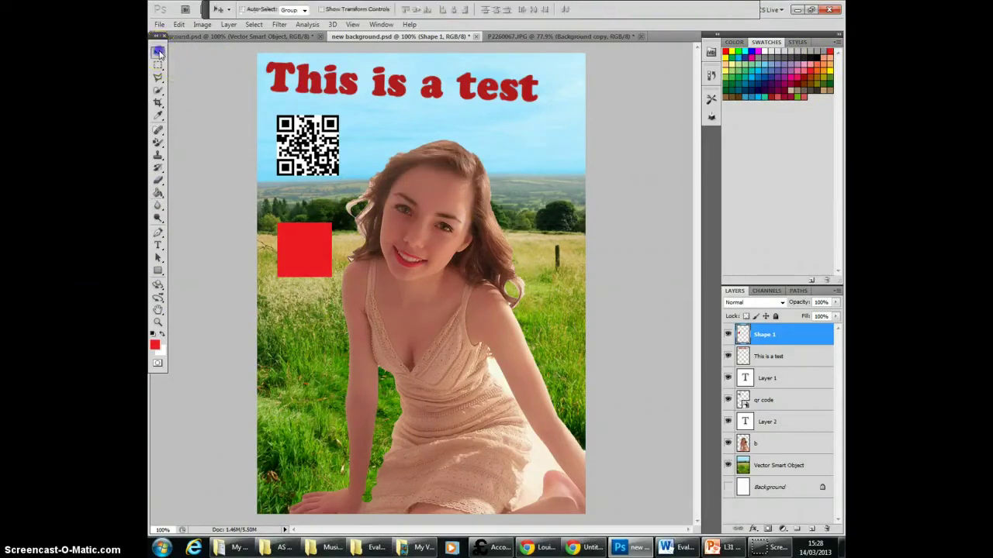
left_click_drag(295, 246, 295, 235)
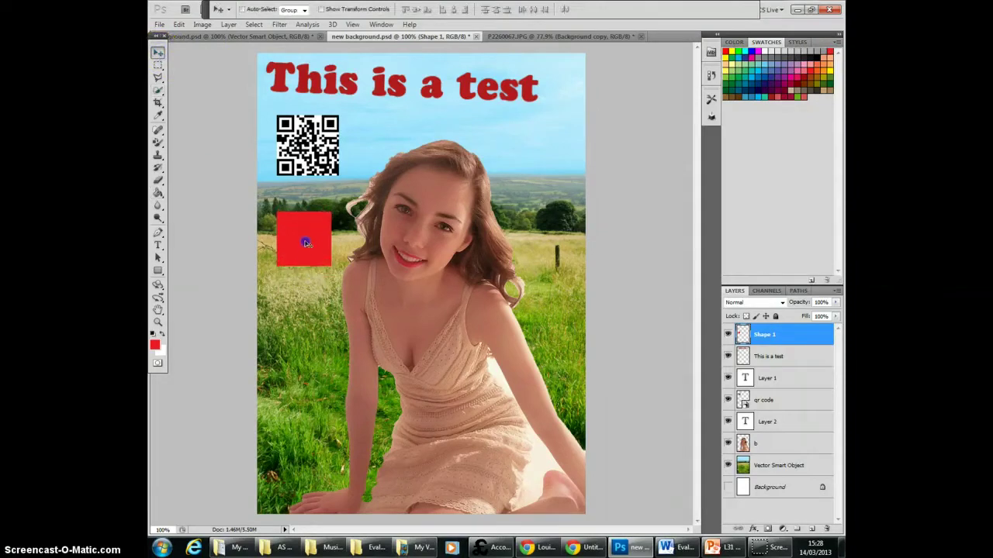
- Try desaturating the model's face and hair on layer b with the Sponge tool at 50% flow
left_click(157, 257)
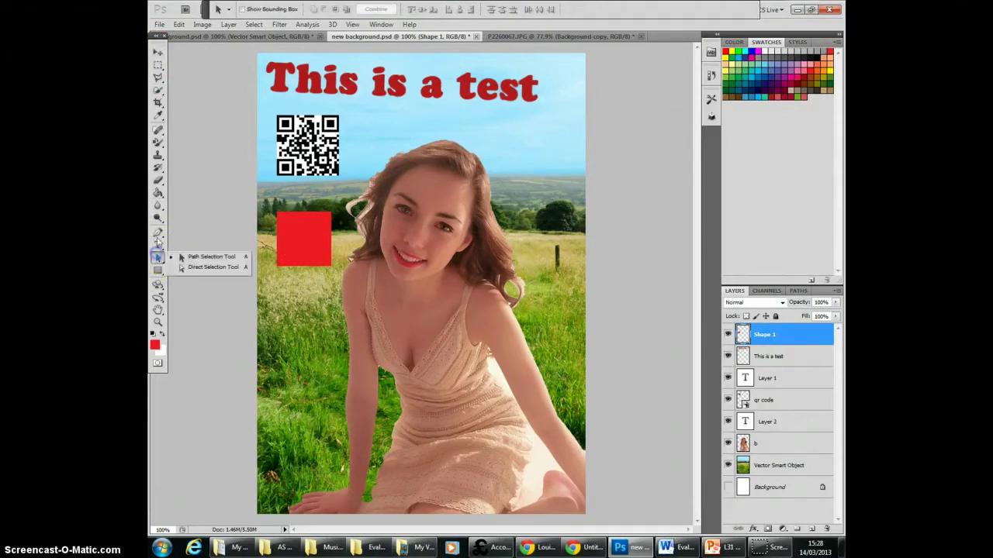
left_click(158, 233)
left_click(157, 218)
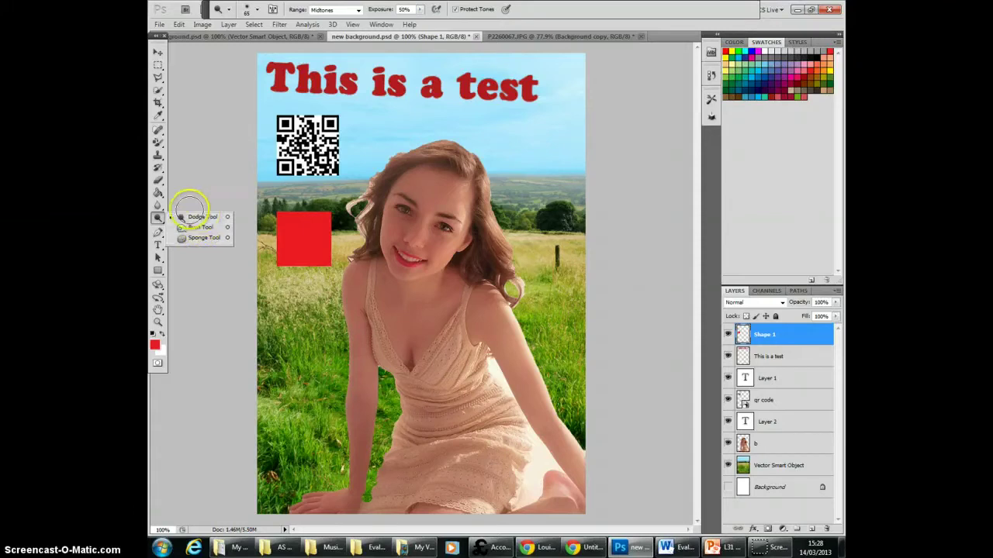
left_click(190, 238)
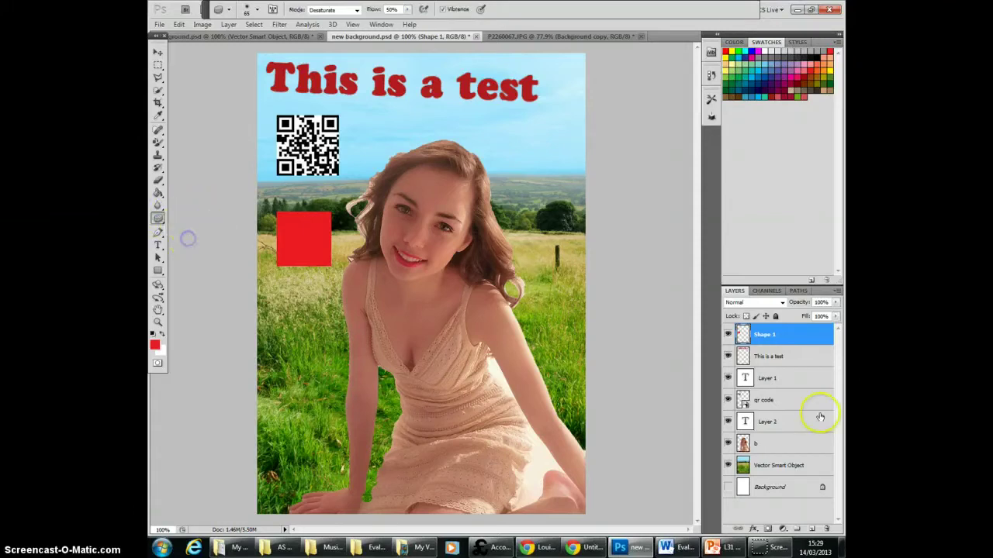
left_click(795, 447)
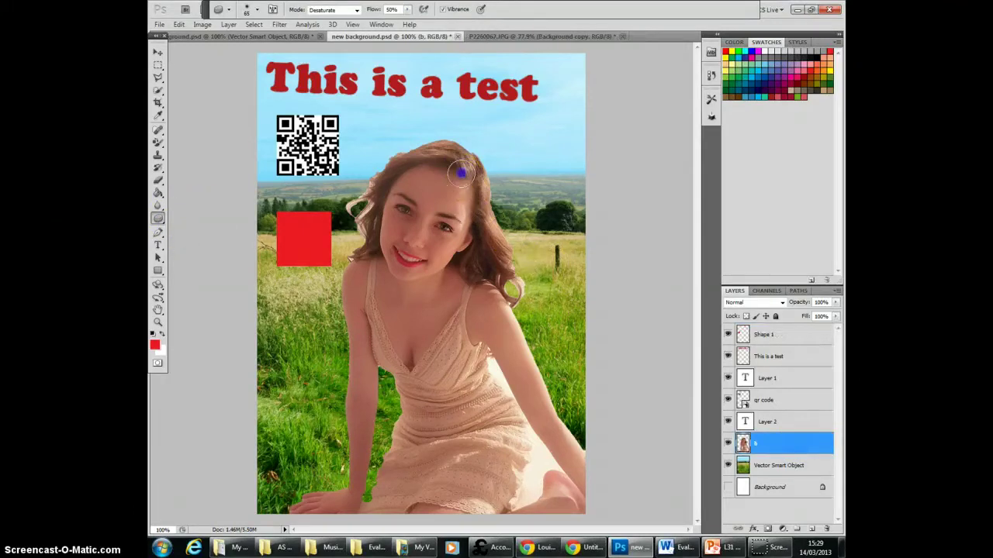
left_click_drag(461, 173, 452, 180)
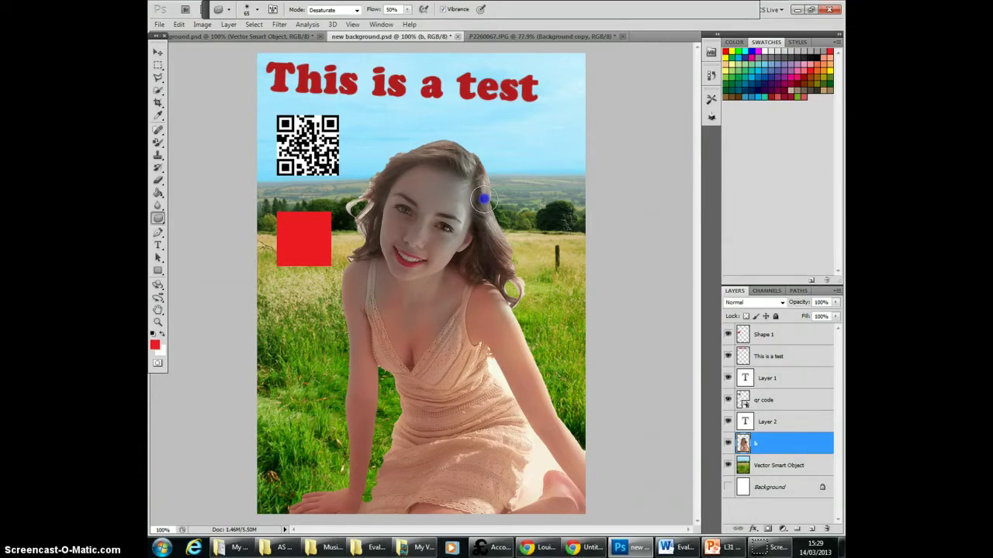
- Step back through the history to undo the Sponge tool strokes on the model
left_click(180, 24)
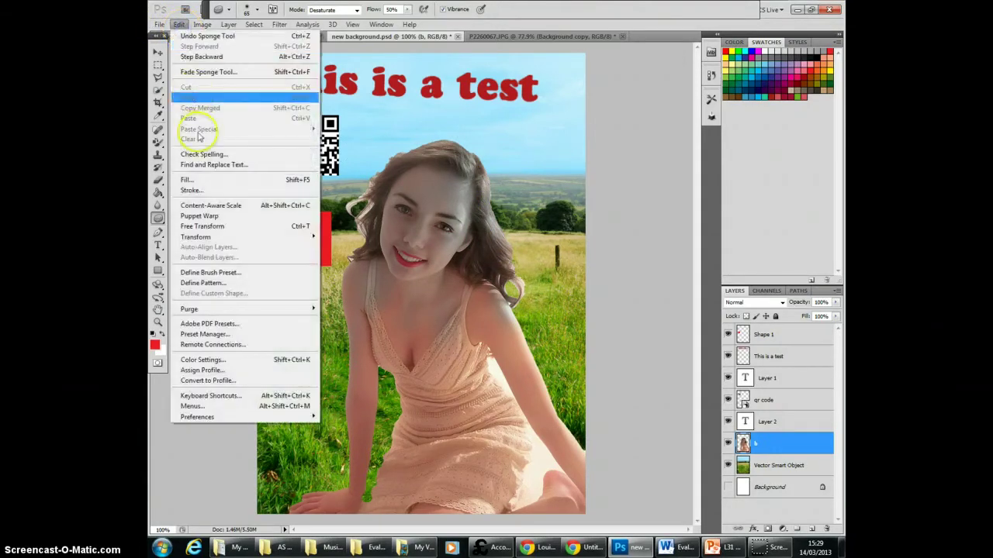
left_click(206, 57)
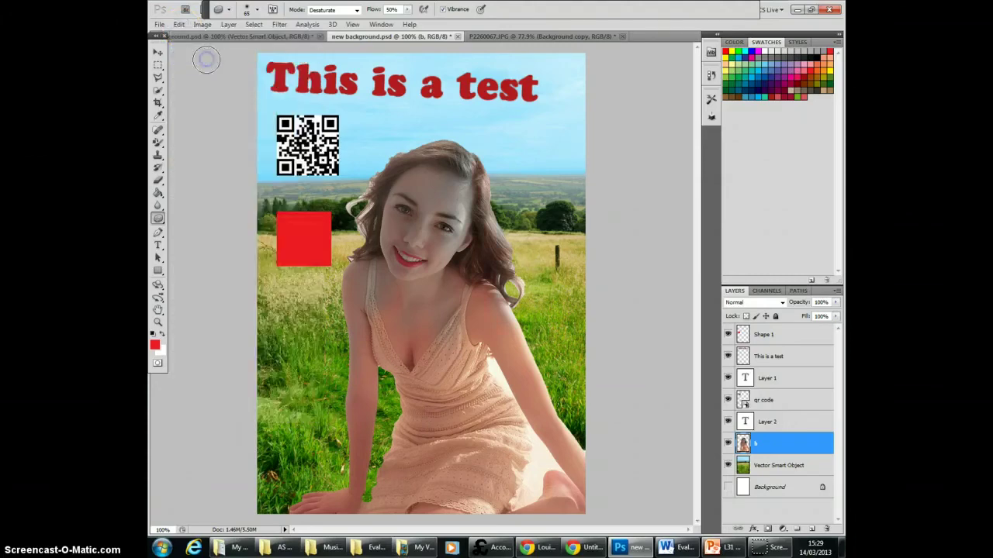
left_click(180, 25)
left_click(191, 58)
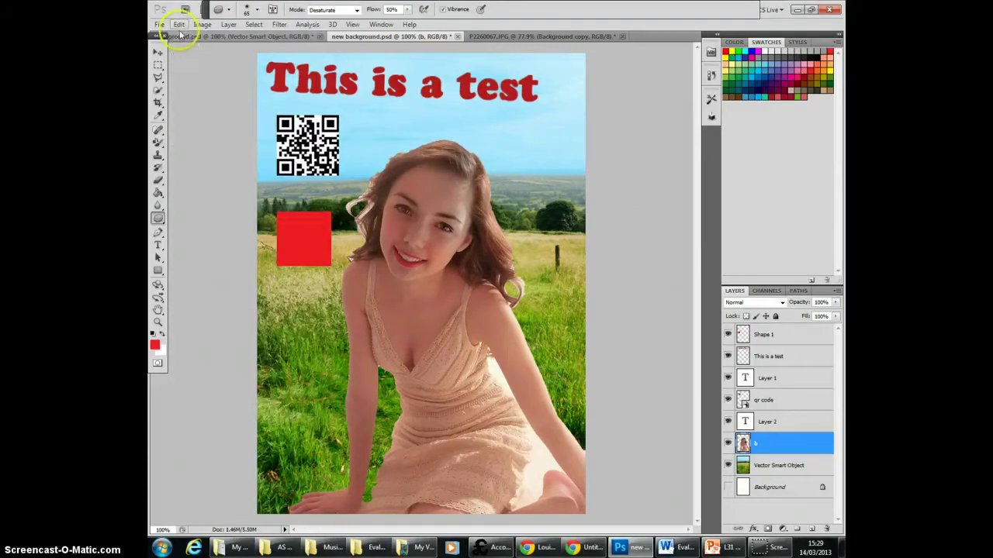
left_click(180, 25)
left_click(184, 58)
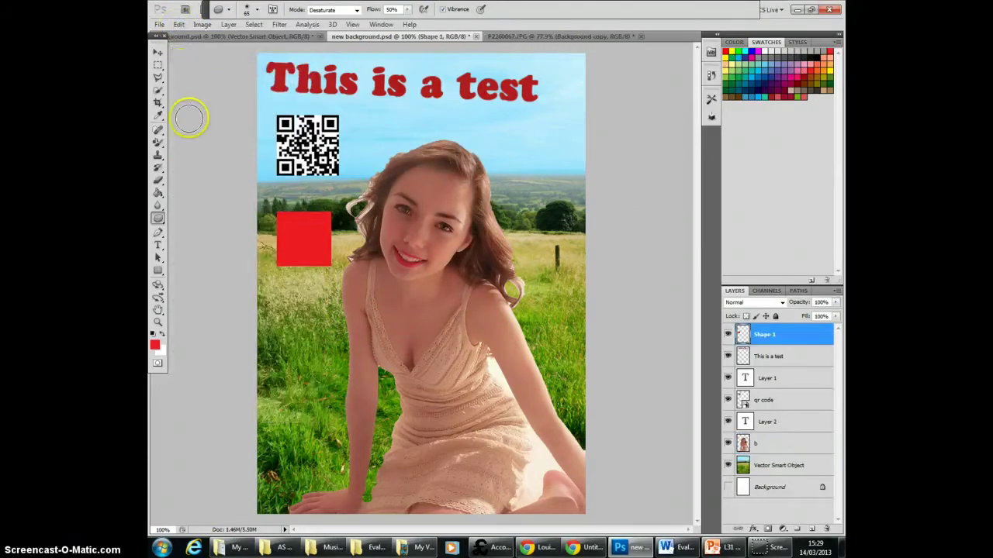
- Try the Sponge tool in Desaturate mode on the model's face on layer b, and undo the stroke
left_click(157, 220)
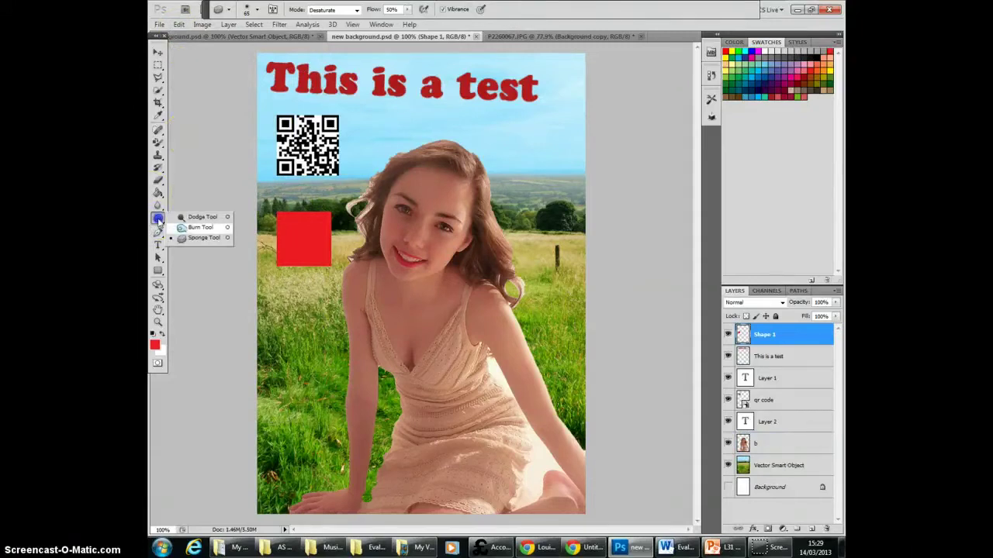
left_click(203, 238)
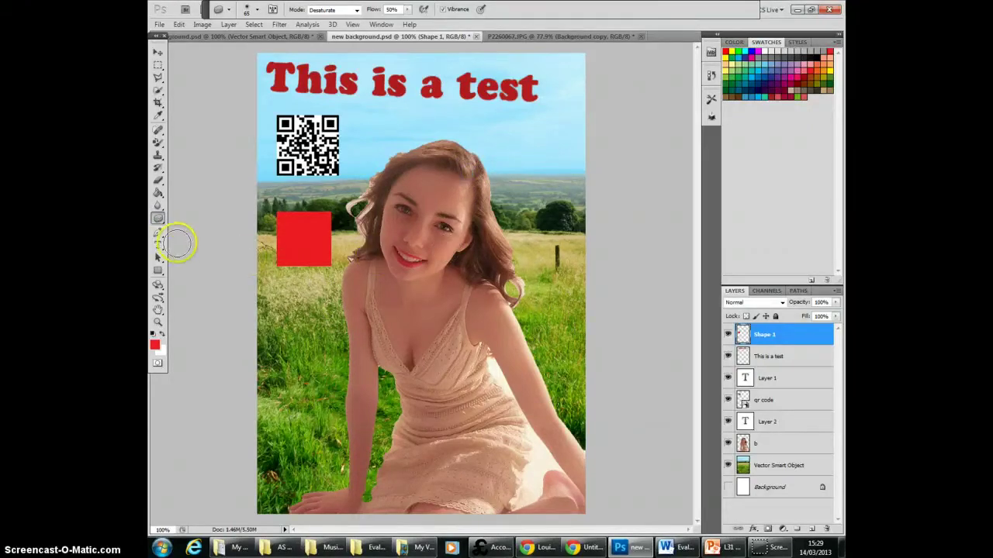
left_click(782, 443)
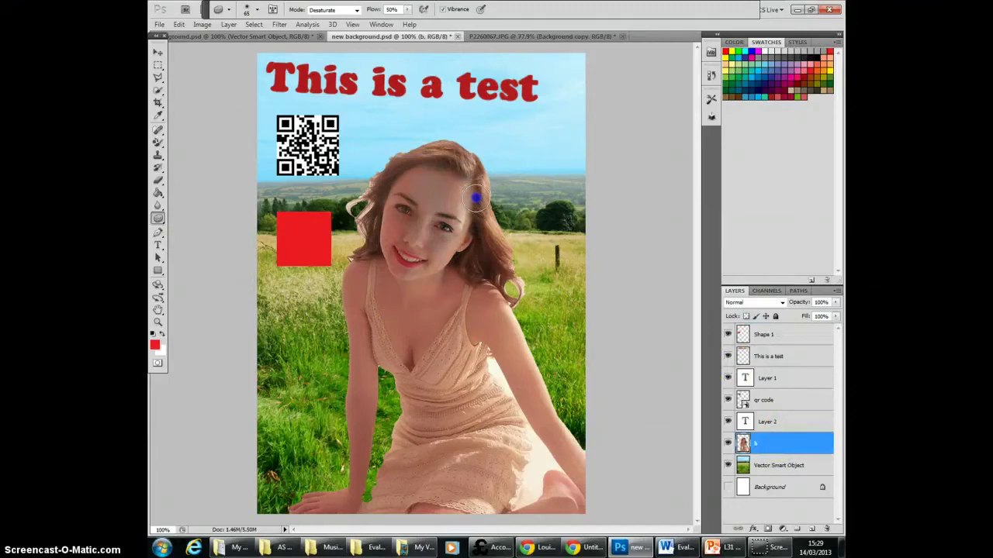
left_click(178, 24)
left_click(200, 56)
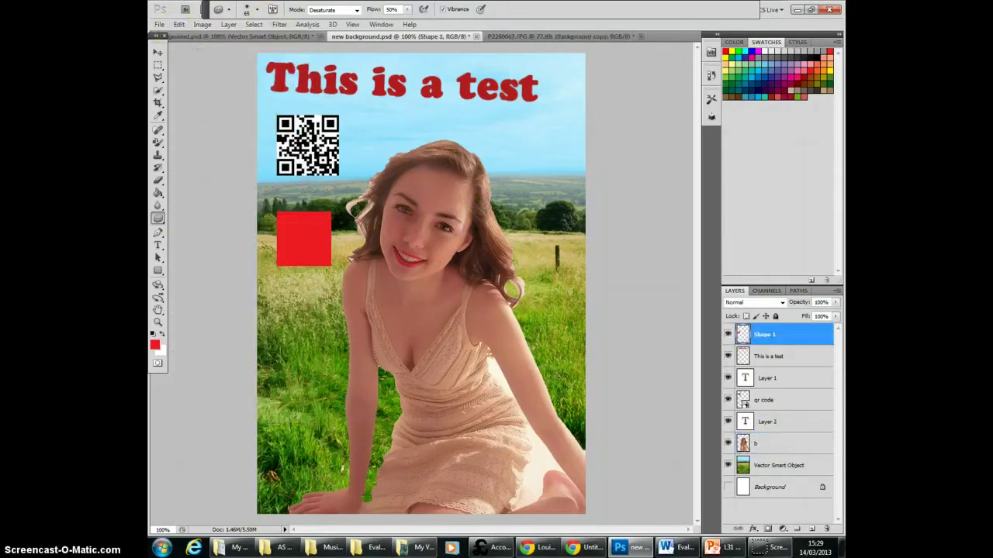
- Try darkening the model's face, body and arms on layer b with the Burn tool at midtones and 50% exposure
left_click(155, 222)
left_click(186, 229)
left_click(457, 166)
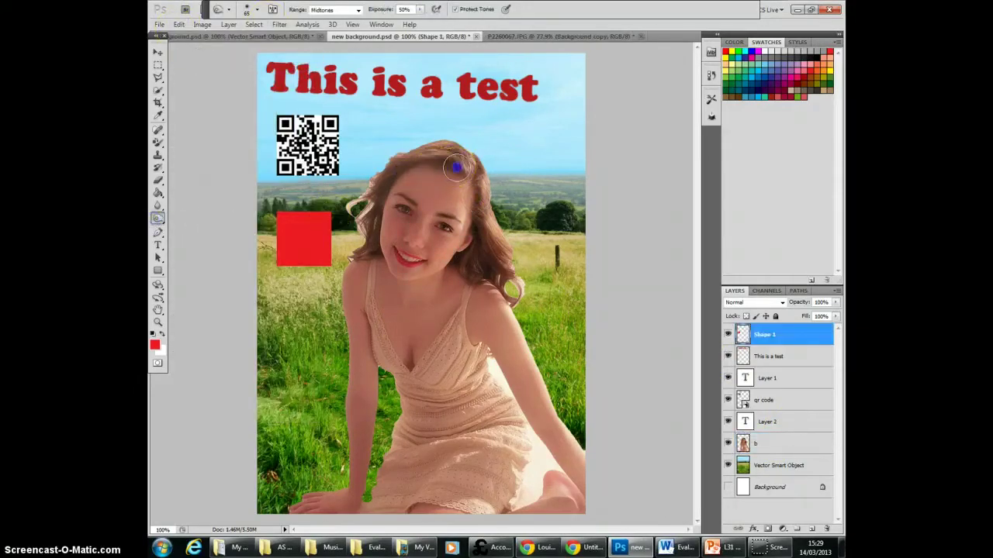
left_click(815, 443)
left_click(432, 248)
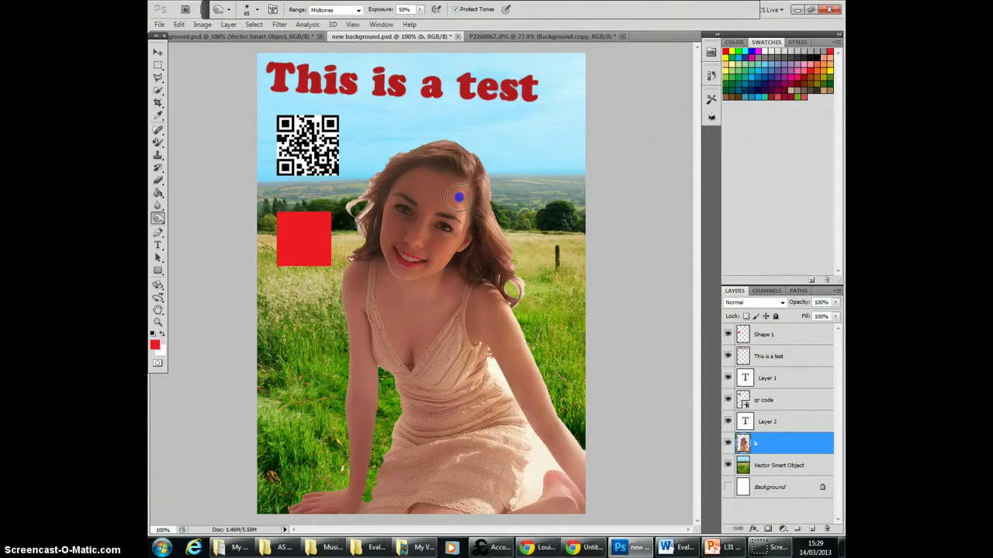
mouse_move(459, 198)
left_mouse_down()
mouse_move(477, 274)
mouse_move(445, 289)
mouse_move(407, 340)
mouse_move(401, 295)
left_mouse_up()
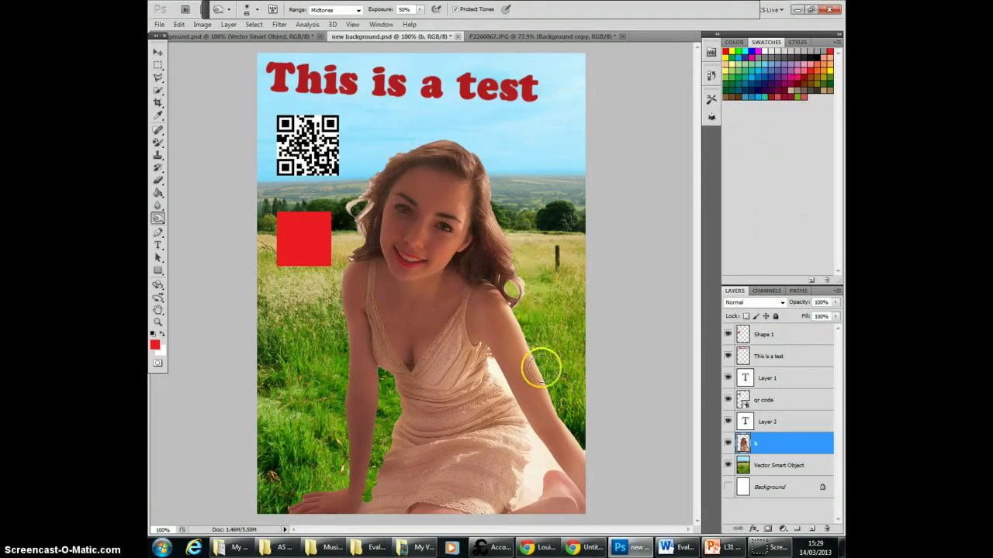
left_click_drag(565, 474, 574, 476)
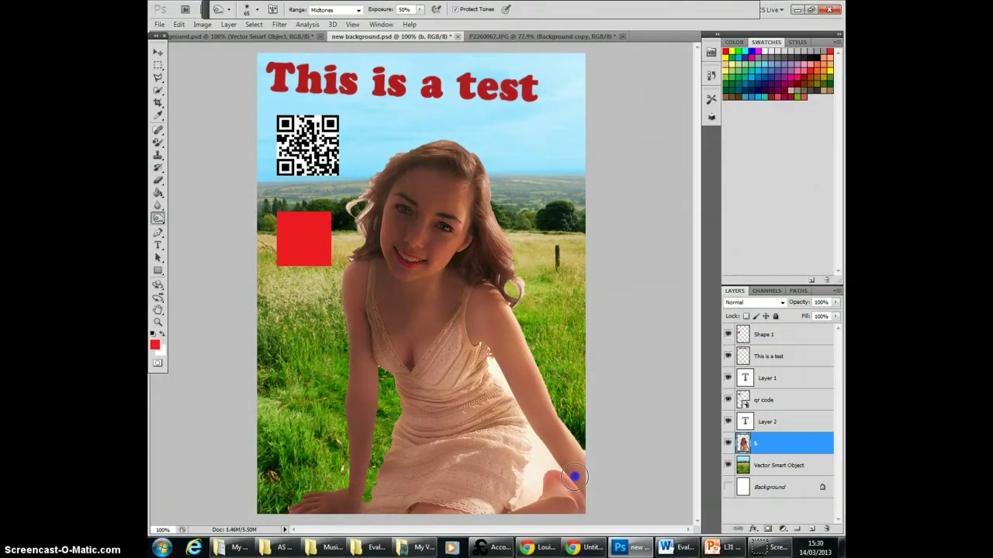
- Step back through the history to undo the Burn tool strokes on the model
left_click(171, 26)
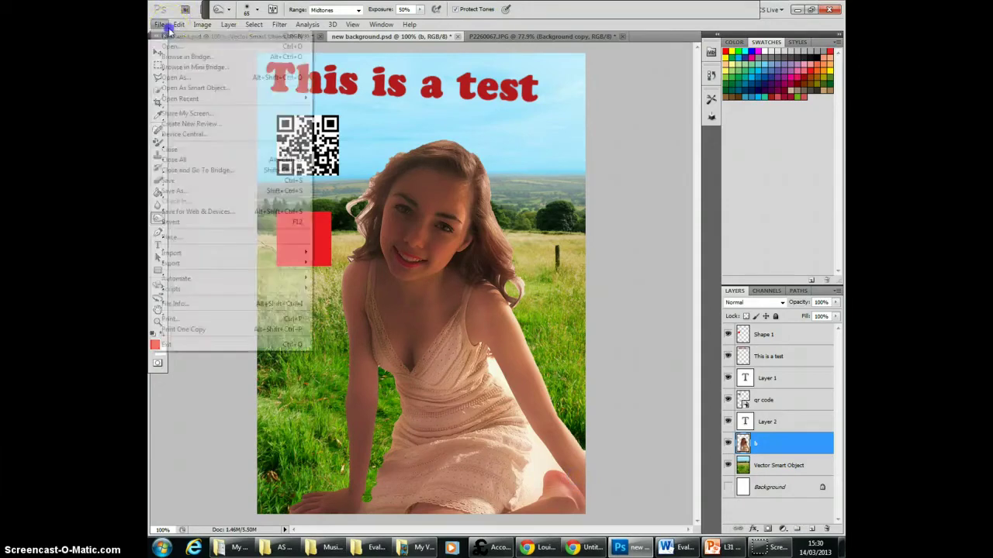
left_click(182, 56)
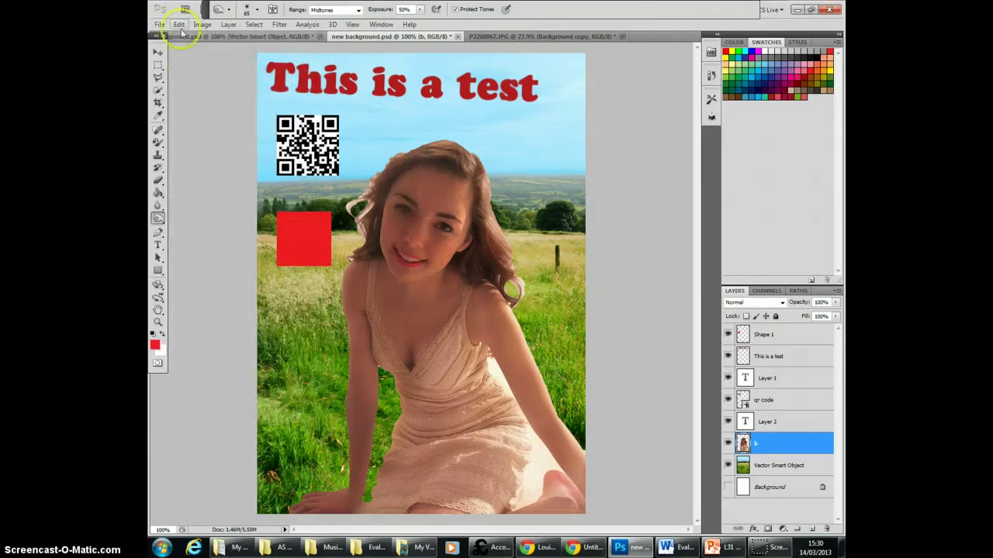
left_click(180, 24)
left_click(187, 57)
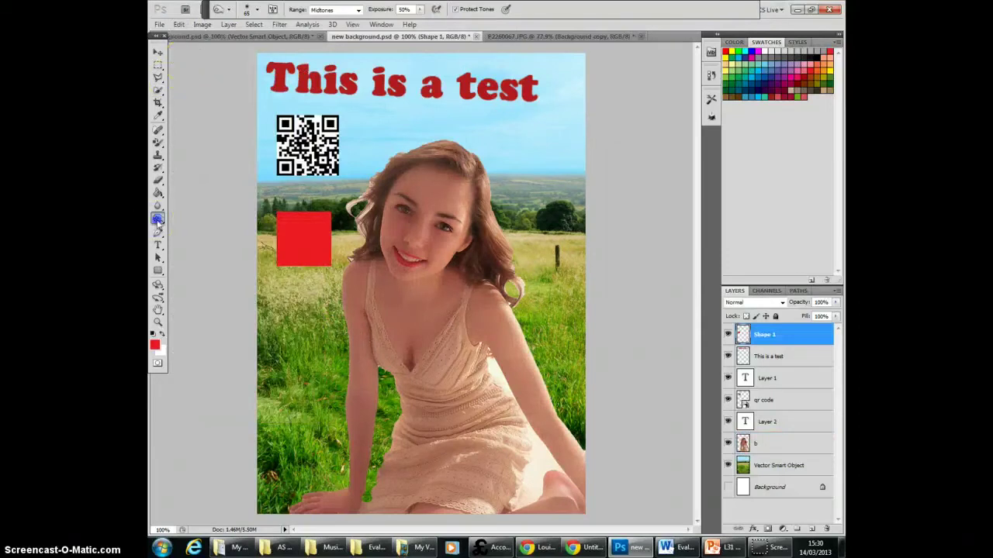
- Try lightening the model's face, hair and upper body on layer b with the Dodge tool at midtones and 50% exposure
left_click_drag(157, 221, 194, 223)
left_click(776, 444)
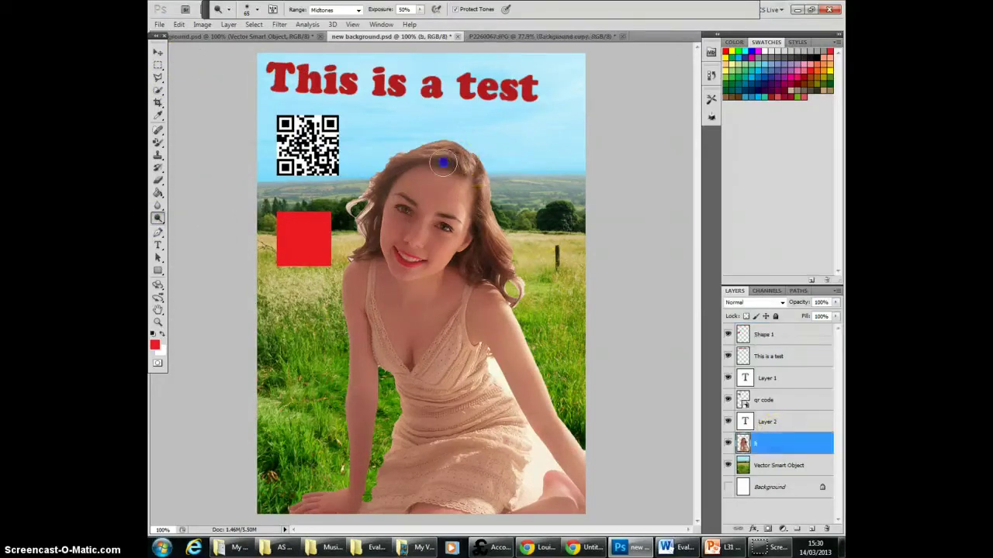
mouse_move(443, 162)
left_mouse_down()
mouse_move(418, 229)
mouse_move(394, 260)
mouse_move(418, 190)
left_mouse_up()
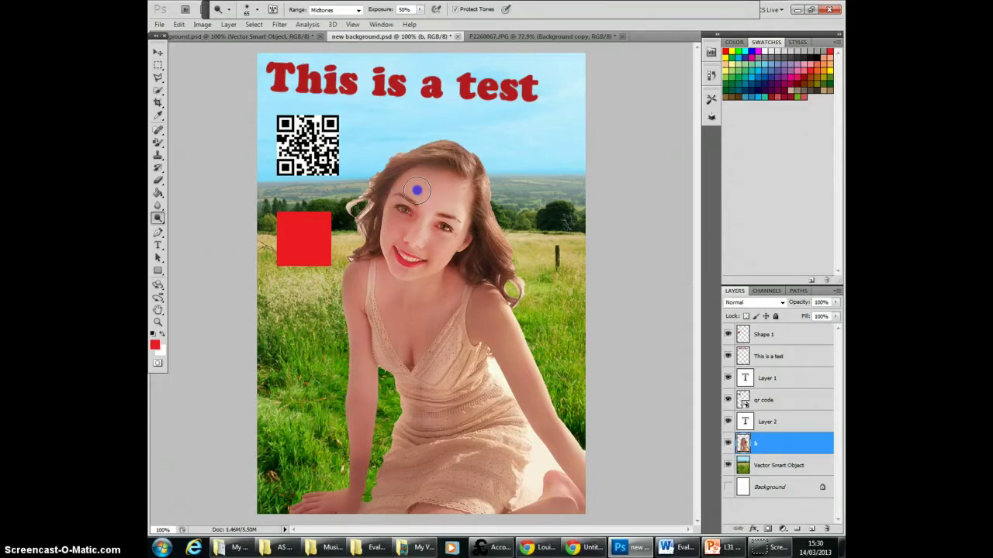
mouse_move(417, 191)
left_mouse_down()
mouse_move(429, 420)
mouse_move(459, 230)
mouse_move(519, 437)
mouse_move(504, 317)
mouse_move(589, 412)
mouse_move(587, 505)
mouse_move(527, 468)
mouse_move(462, 468)
mouse_move(445, 432)
mouse_move(508, 365)
mouse_move(375, 360)
left_mouse_up()
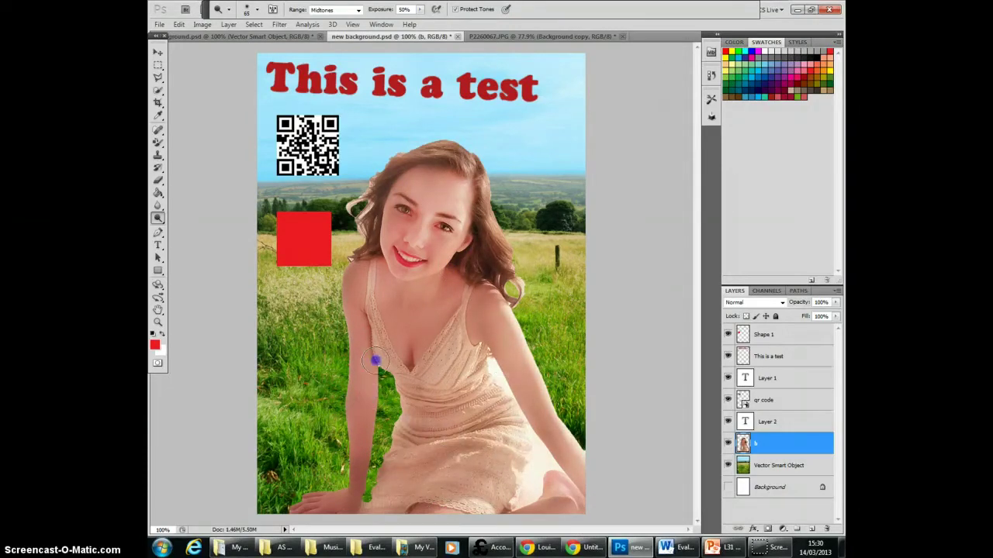
mouse_move(355, 223)
left_mouse_down()
mouse_move(395, 198)
mouse_move(466, 179)
left_mouse_up()
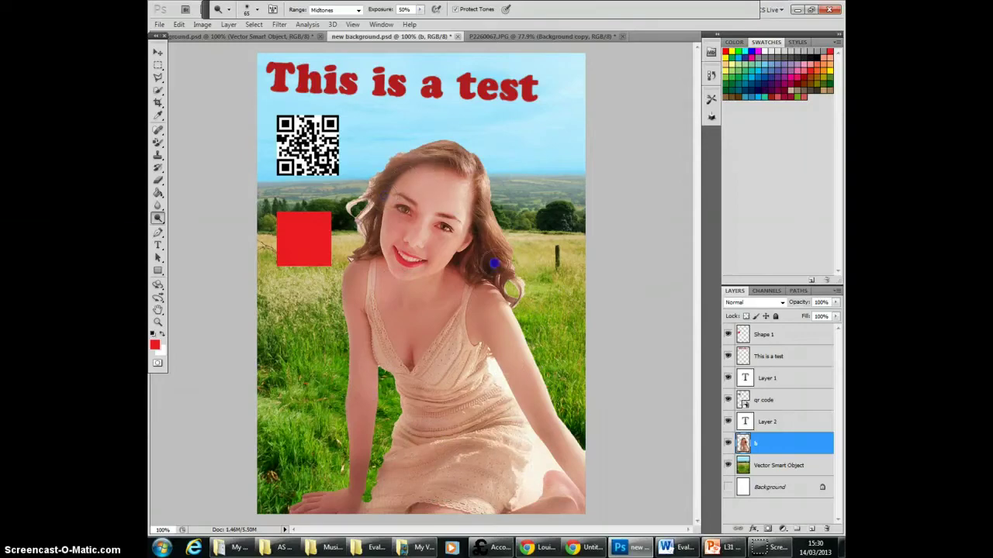
- Step back through the history to undo the Dodge tool strokes on the model
left_click(179, 25)
left_click(525, 124)
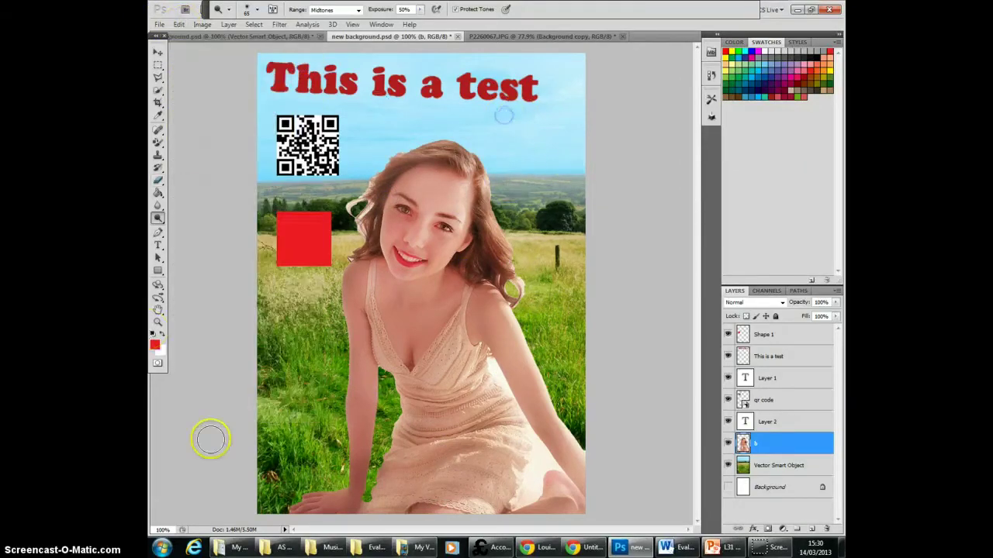
left_click(178, 24)
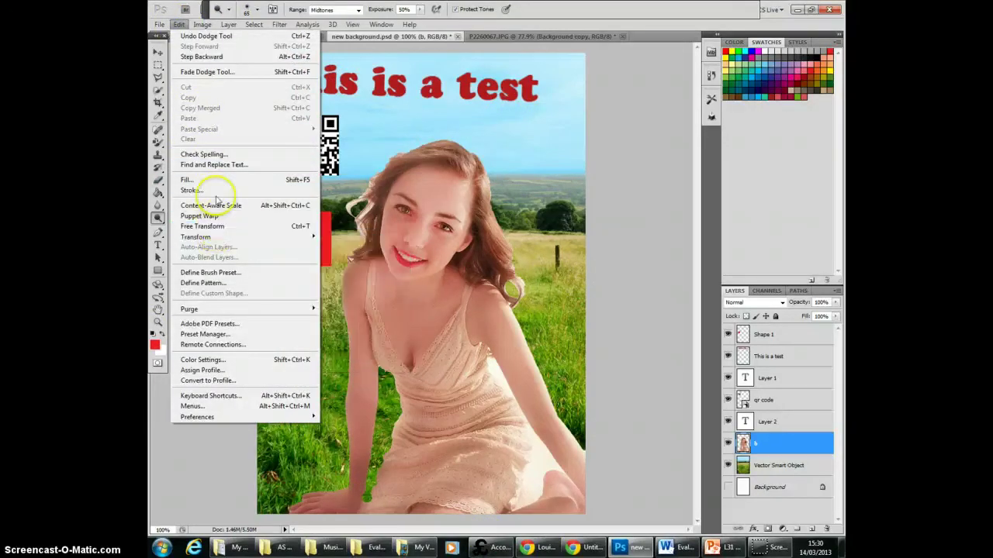
left_click(194, 57)
left_click(179, 24)
left_click(193, 57)
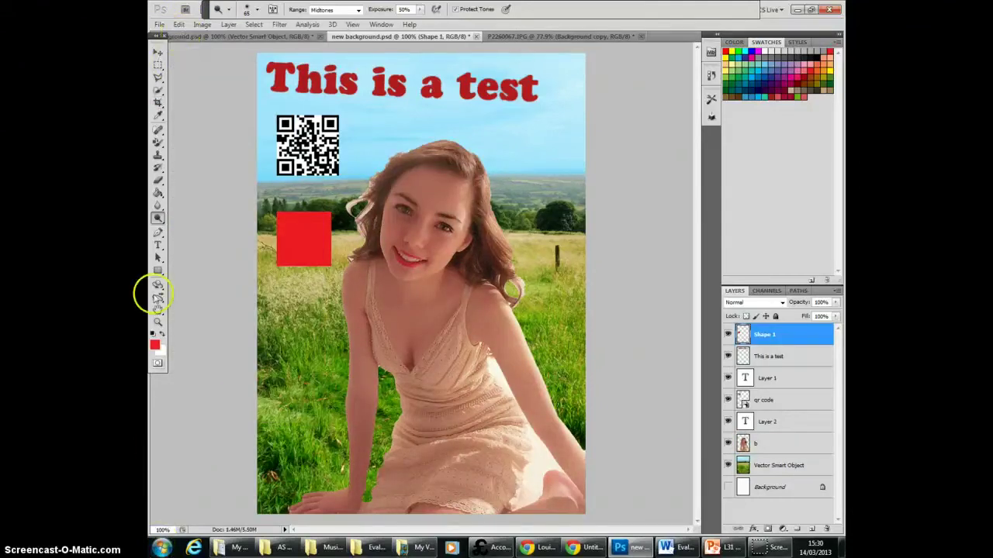
- Try the Blur tool at 50% strength on the model's arm and face on layer b, and step back
left_click(158, 206)
left_click(159, 207)
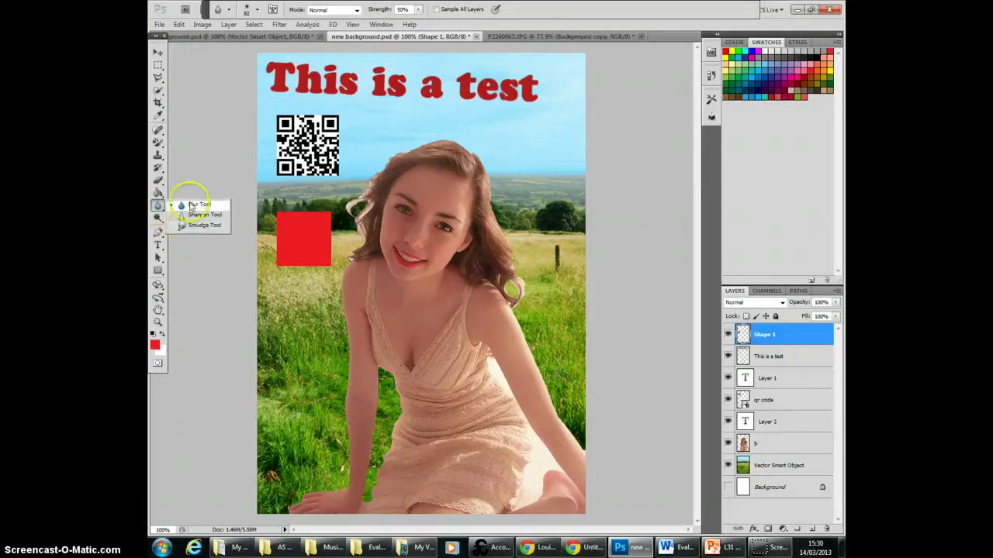
left_click(195, 204)
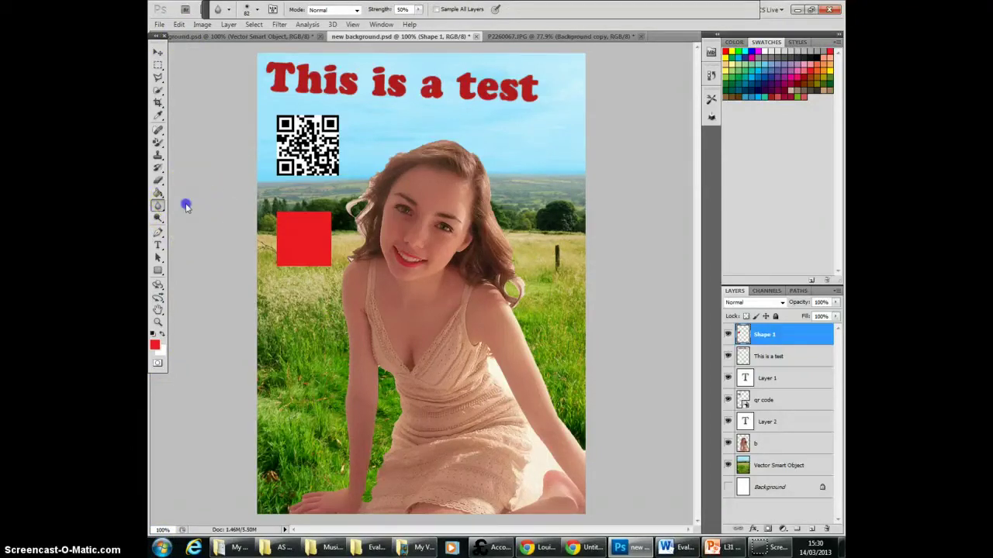
left_click(779, 444)
right_click(364, 400)
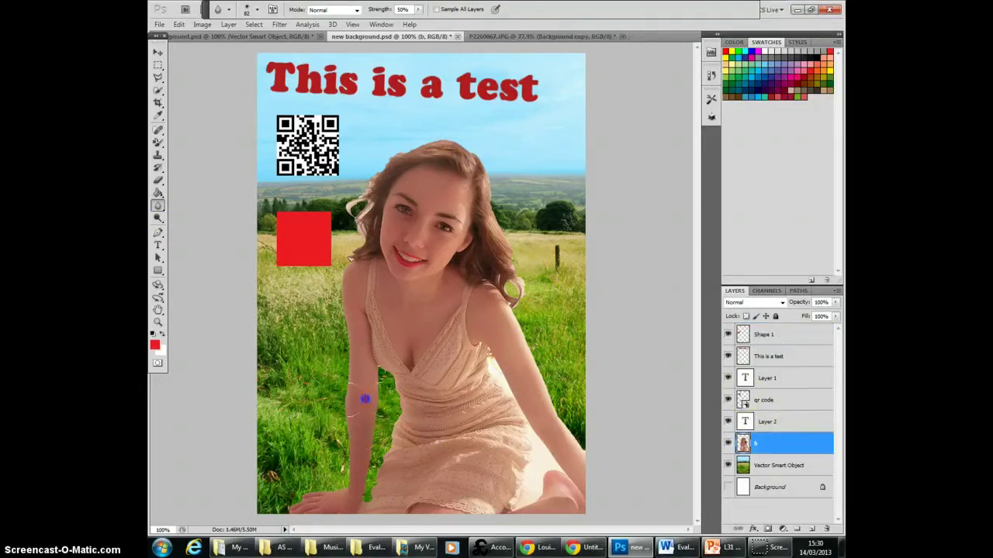
left_click(407, 207)
left_click(178, 24)
left_click(180, 56)
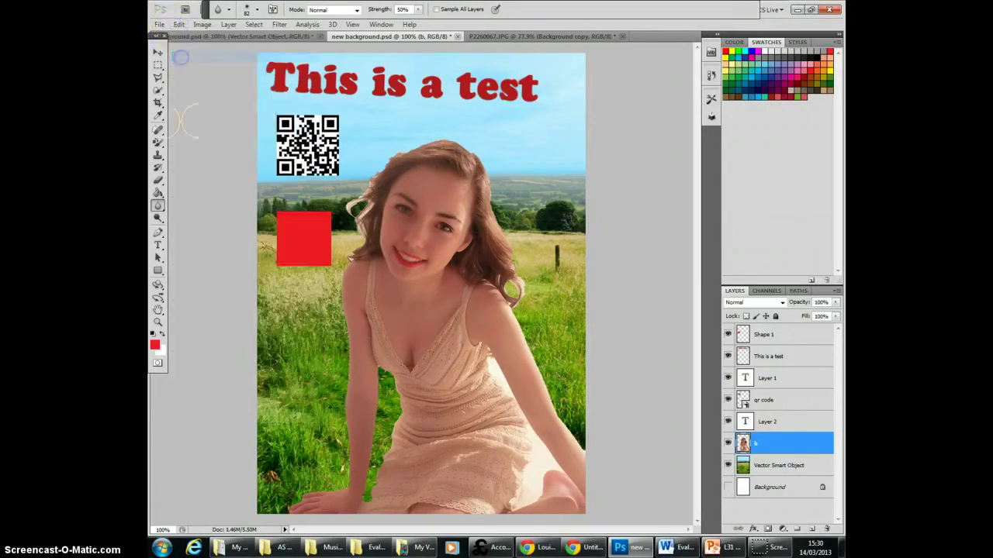
- Try sharpening the model's face with the Sharpen tool at a 75 px brush size and 50% strength, and step back
left_click(158, 206)
left_click(198, 212)
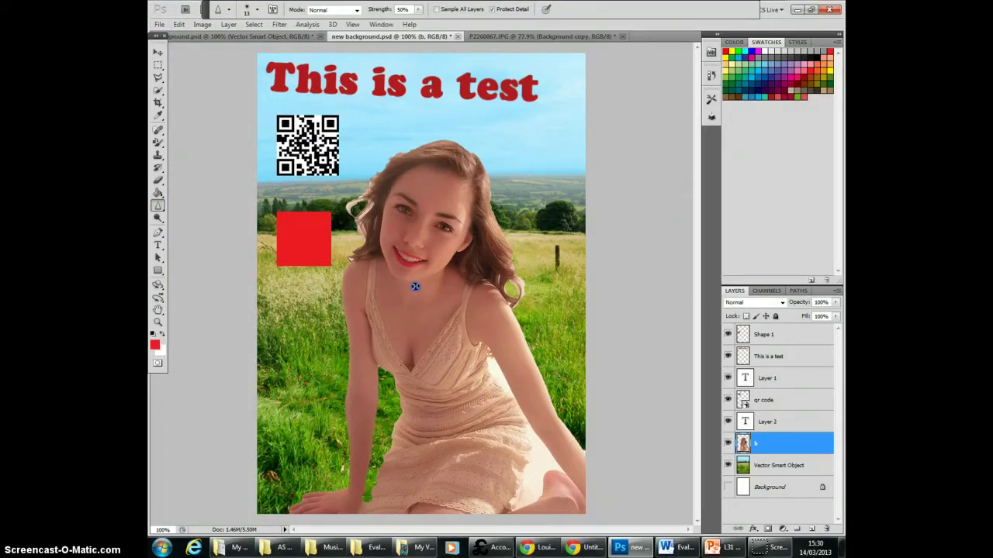
left_click(258, 10)
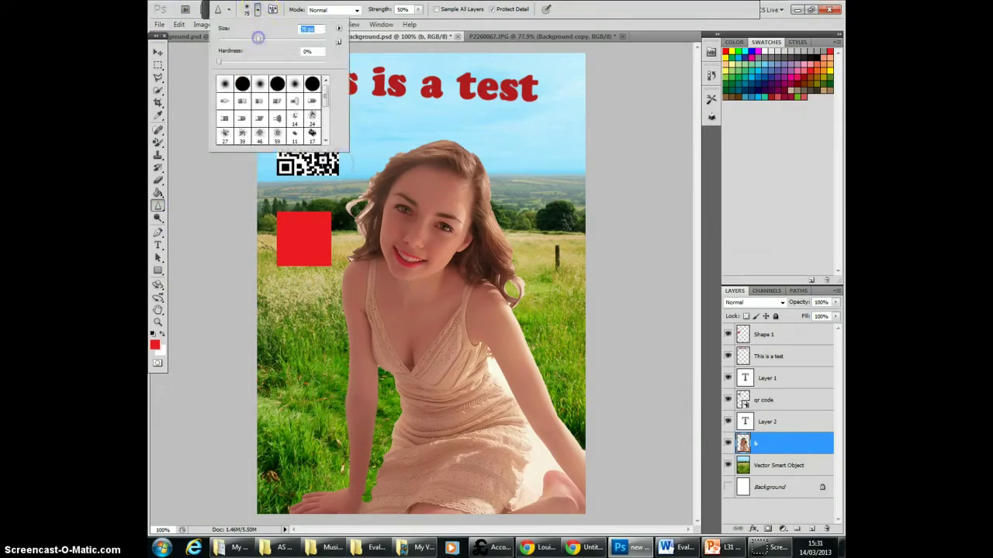
left_click(441, 179)
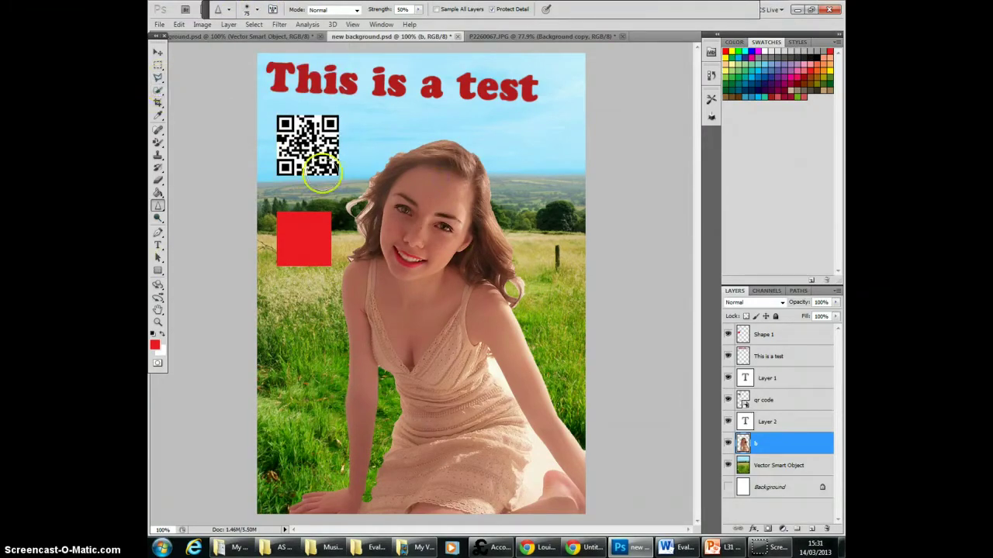
left_click(187, 26)
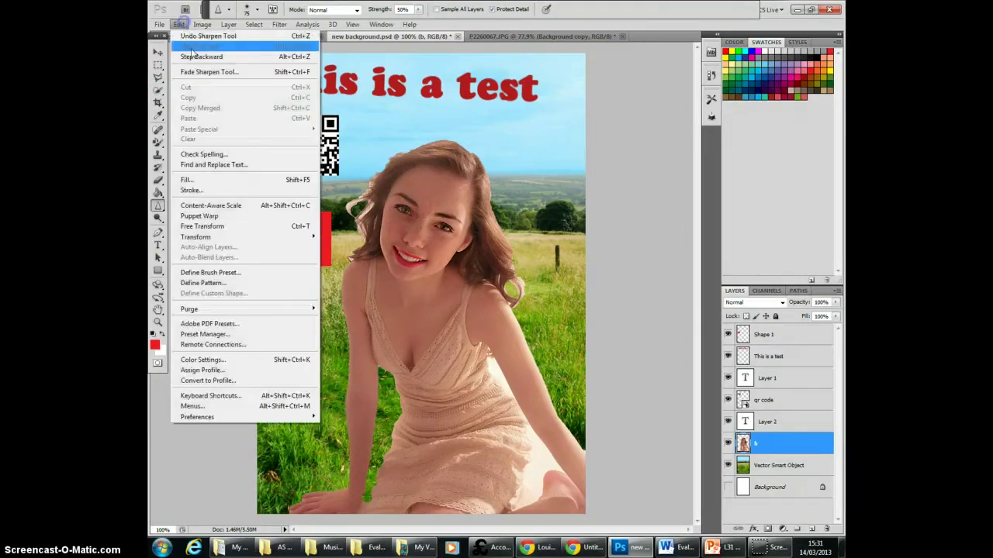
left_click(186, 54)
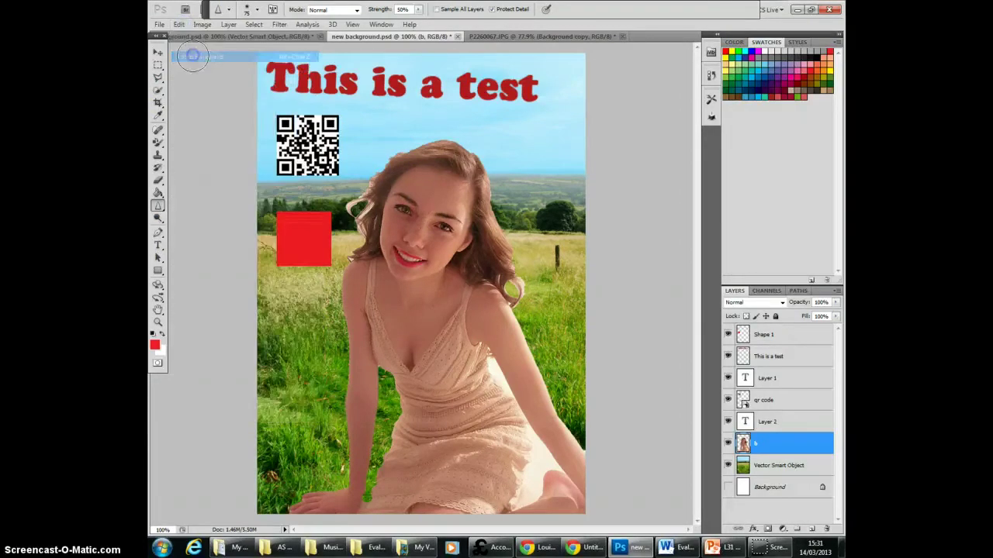
- Try smearing the model's face and hair with the Smudge tool at a 65 px brush size, and undo the smudge
right_click(158, 205)
left_click(186, 224)
left_click(452, 176)
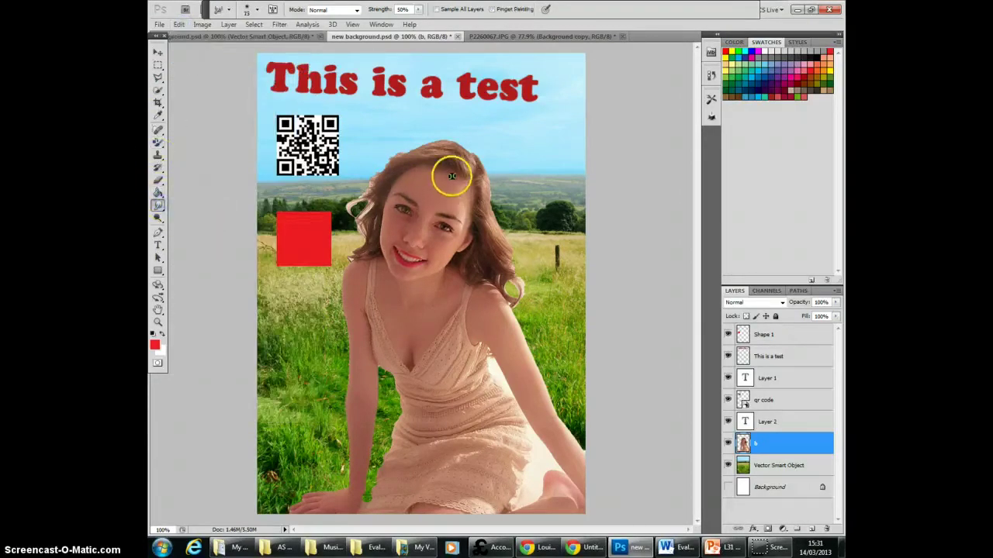
left_click(250, 10)
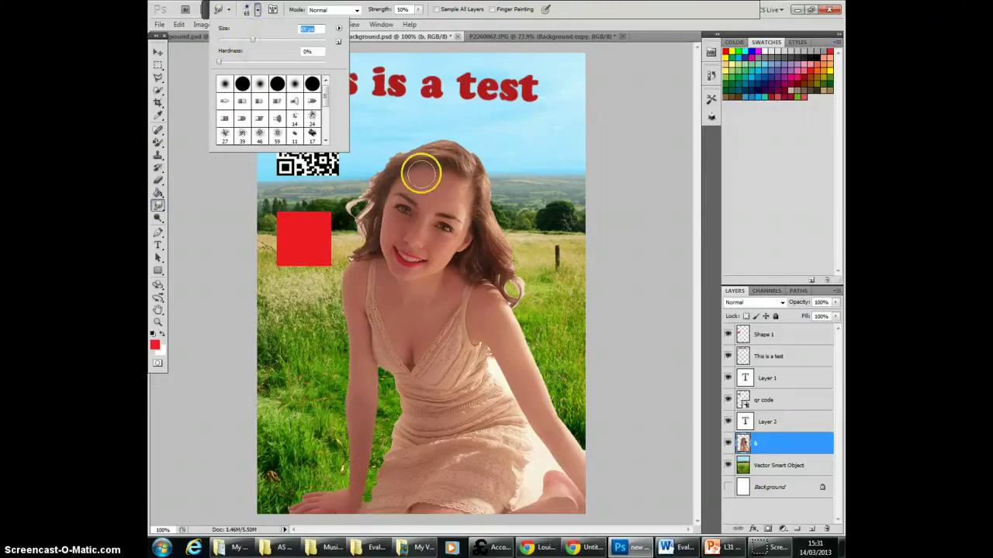
mouse_move(441, 163)
left_mouse_down()
mouse_move(390, 234)
mouse_move(440, 162)
left_mouse_up()
left_click(179, 24)
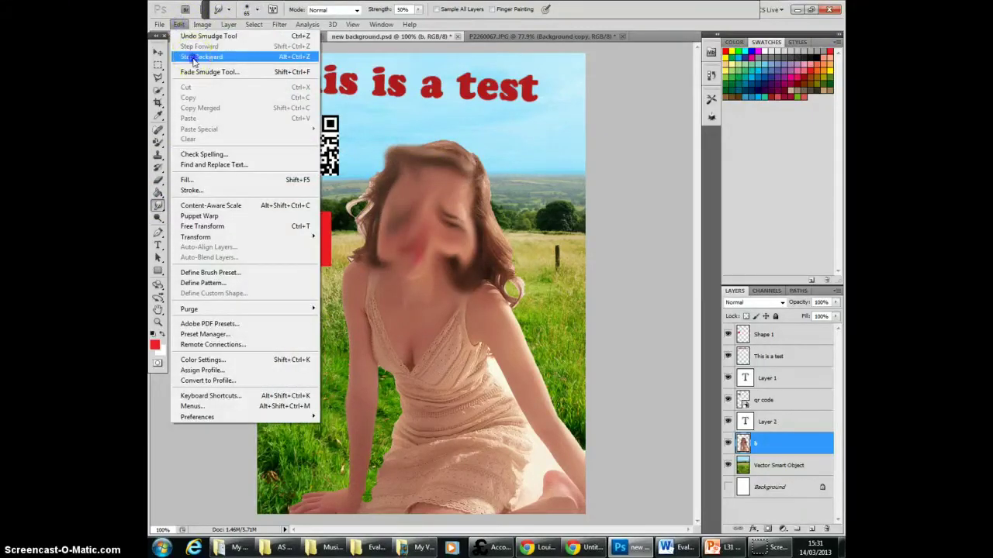
left_click(201, 57)
- Look through the Eraser, History Brush and Clone Stamp tool groups, and select the Brush tool
left_click_drag(160, 194, 199, 196)
left_click(160, 183)
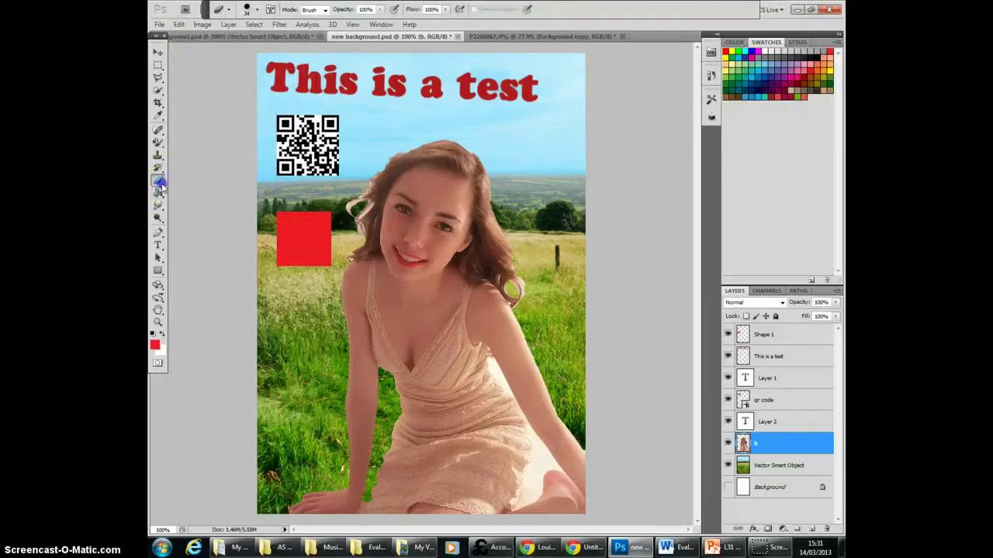
left_click(160, 170)
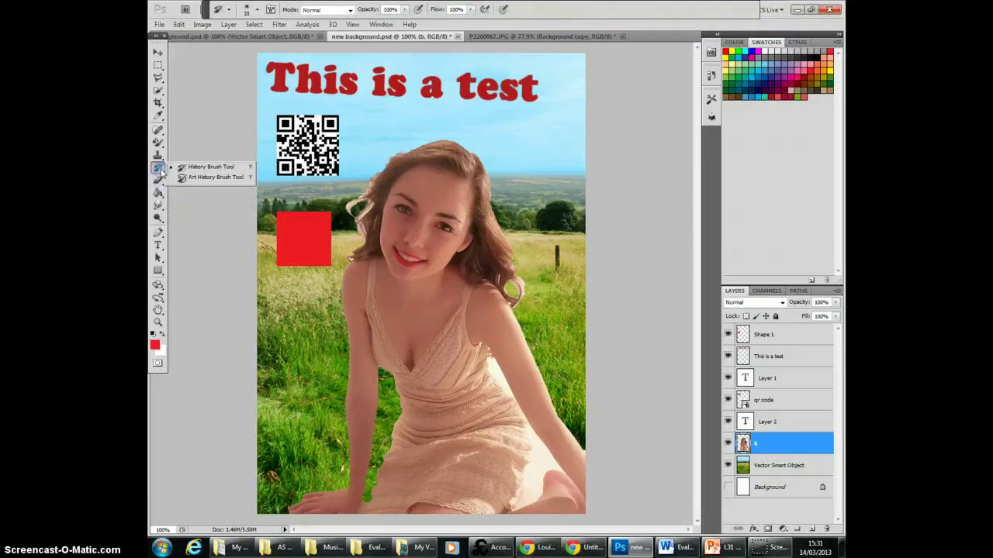
left_click(160, 156)
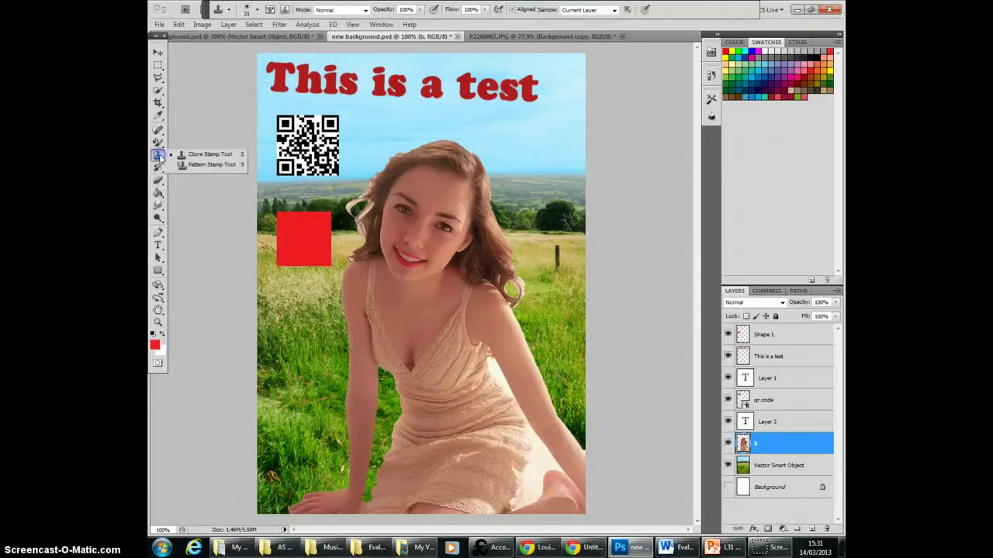
left_click(159, 143)
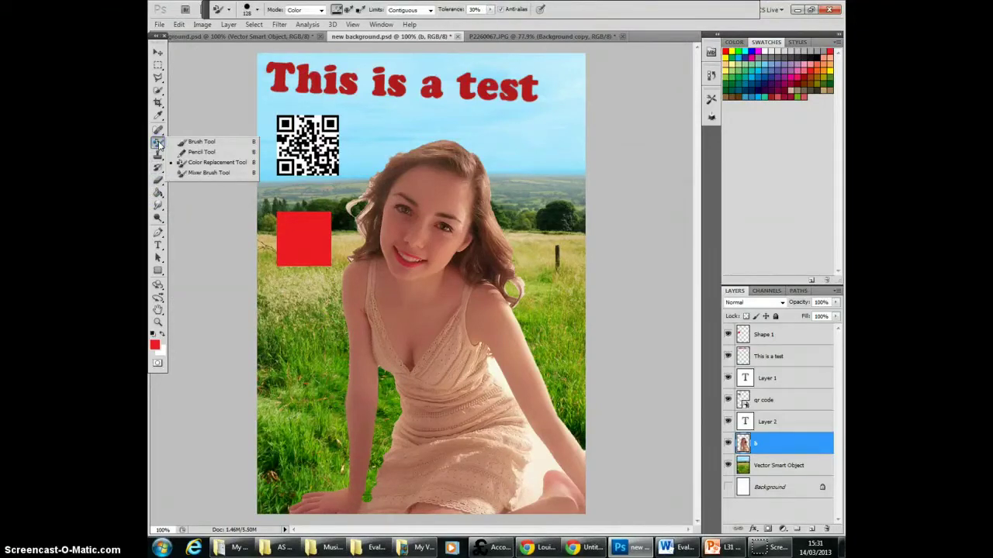
left_click(196, 142)
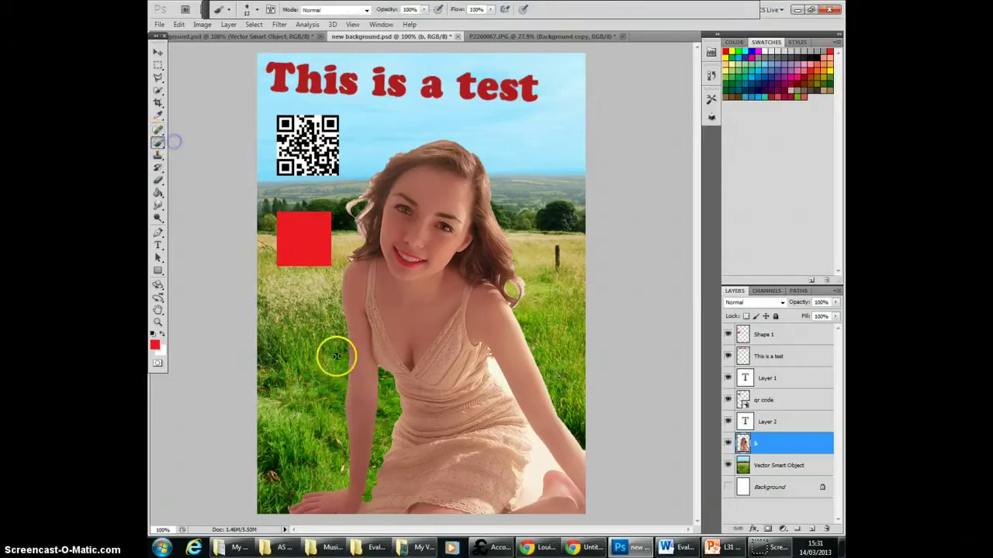
- Paint a short vertical red Brush stroke on the grass below the red square, and draw a thin Pencil line beside it
left_click_drag(286, 357, 288, 295)
left_click(159, 144)
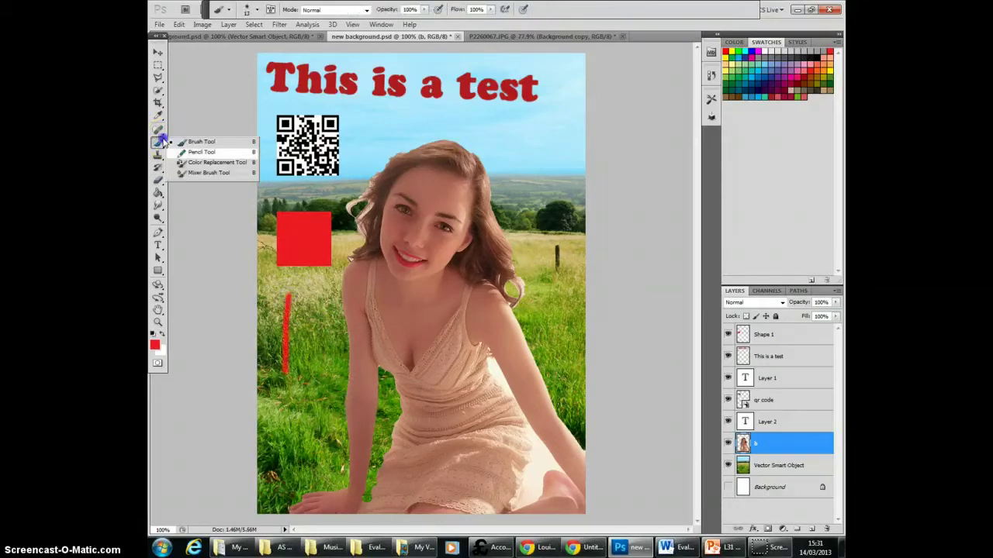
left_click(201, 150)
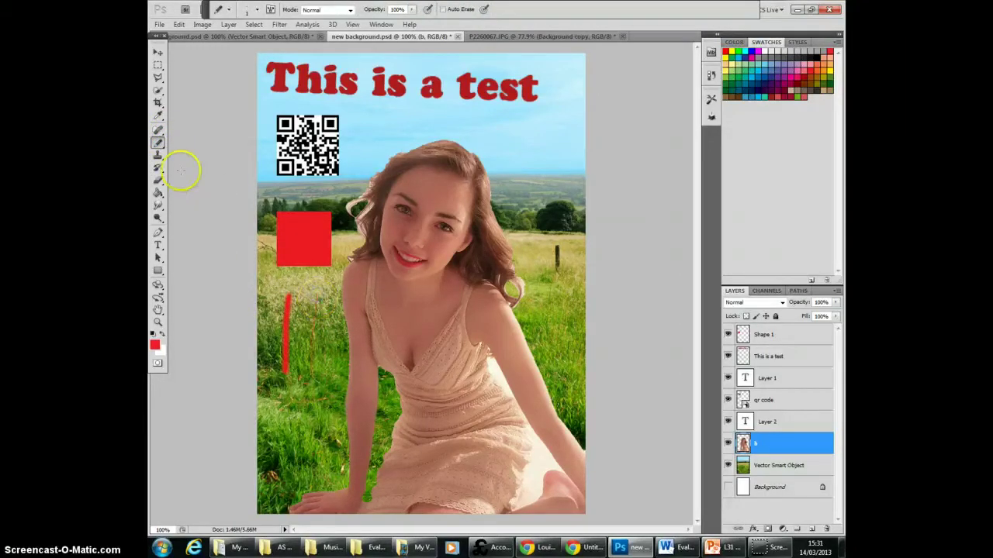
- Try the Red Eye tool at 50% pupil size and 50% darken amount on the model's eyes, and step back
left_click(159, 131)
left_click(160, 132)
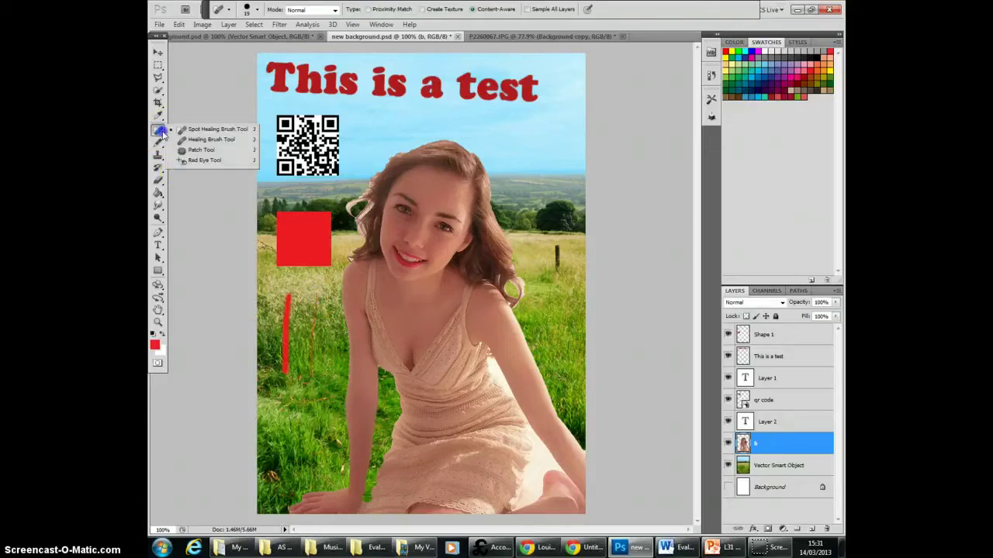
left_click(187, 161)
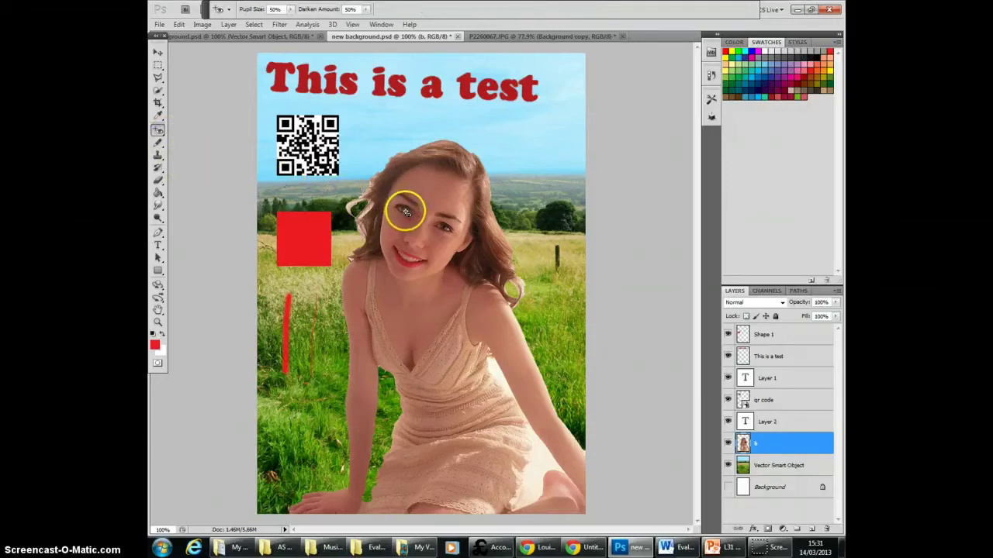
left_click(404, 212)
left_click(444, 231)
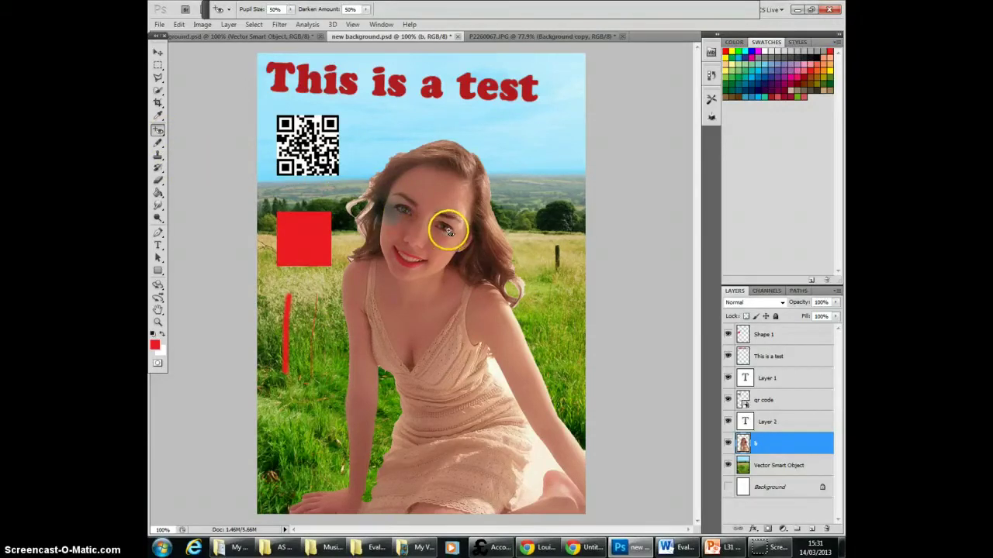
left_click(177, 25)
left_click(186, 59)
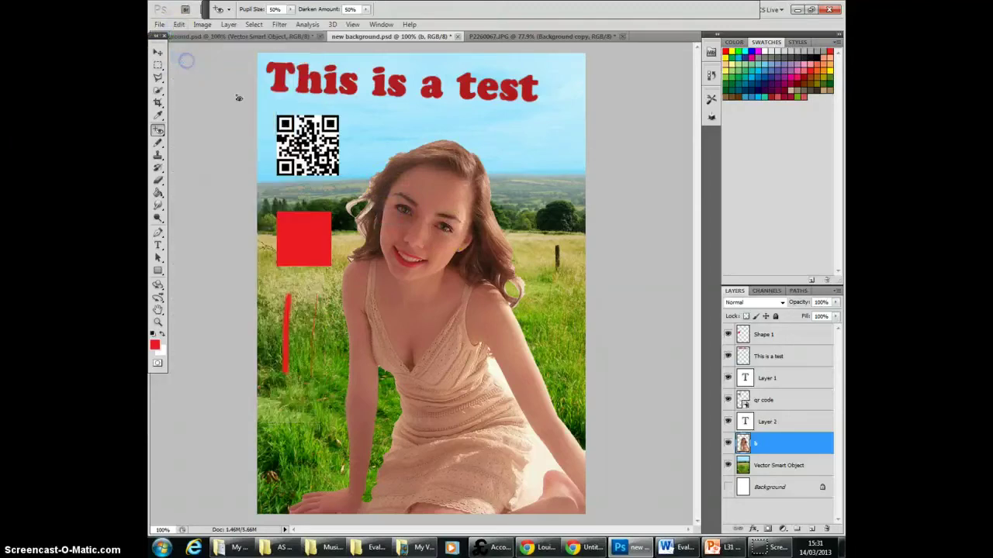
- Retry the Red Eye tool on a close-up of the model's right eye, stepping back after each attempt
left_click(399, 203)
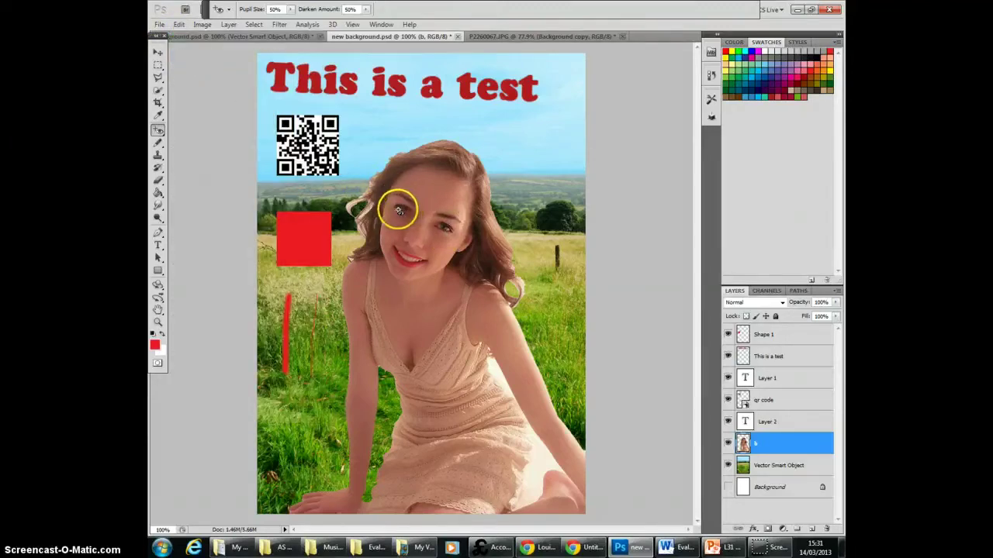
scroll(392, 237, "up", 3)
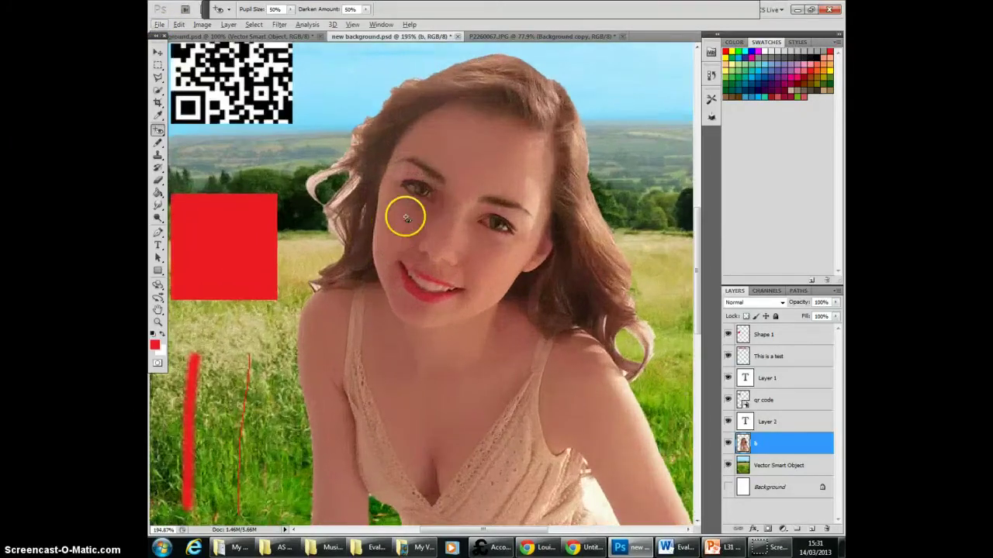
left_click(423, 191)
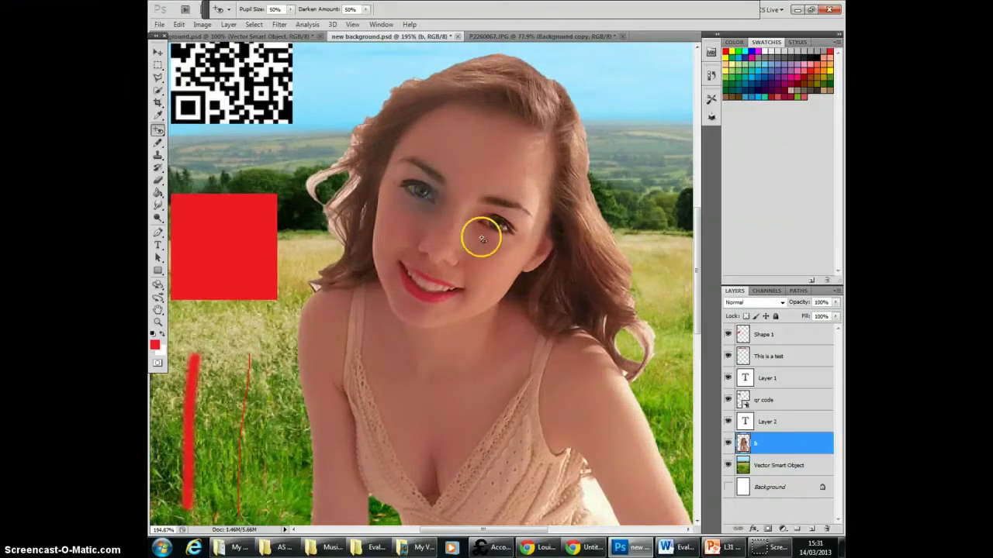
left_click(179, 24)
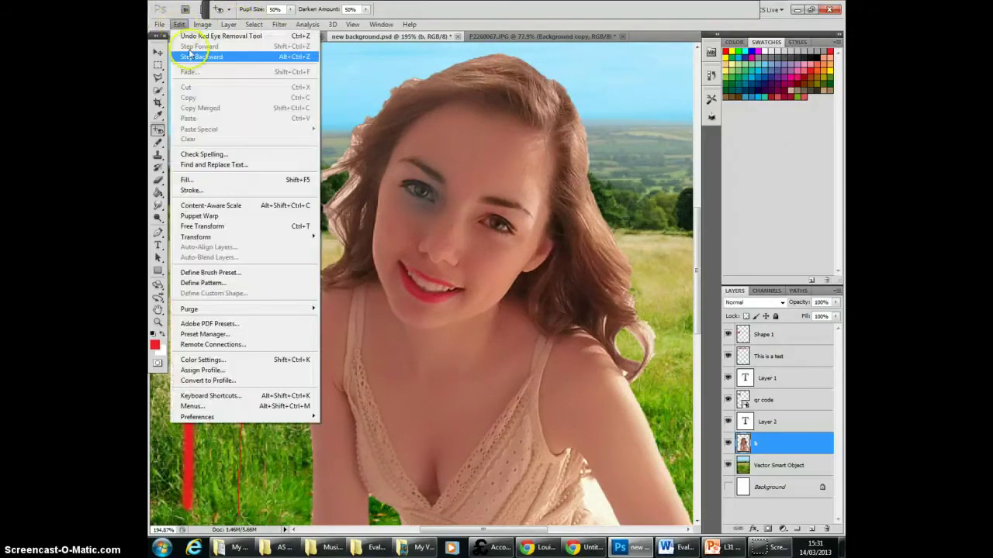
left_click(201, 57)
scroll(240, 115, "up", 3)
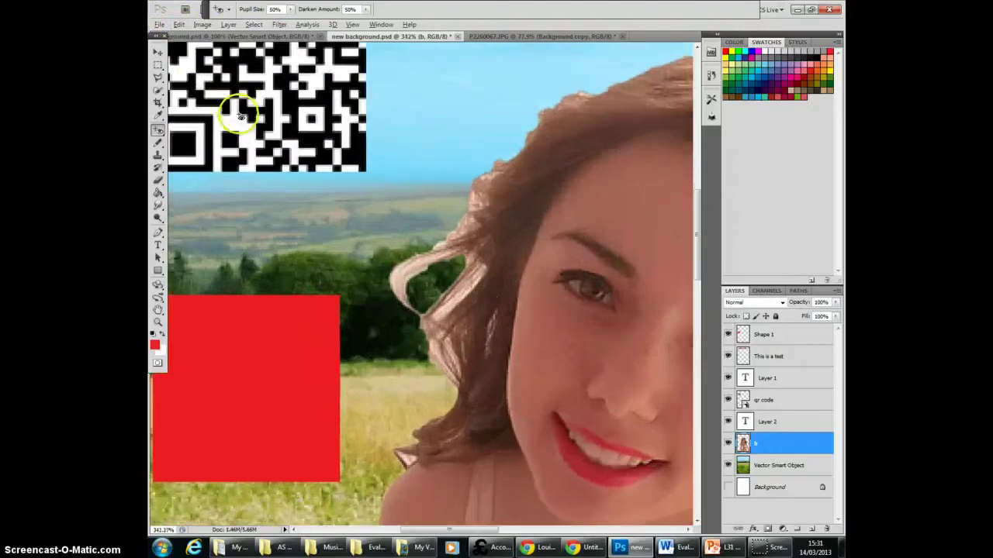
scroll(594, 292, "up", 4)
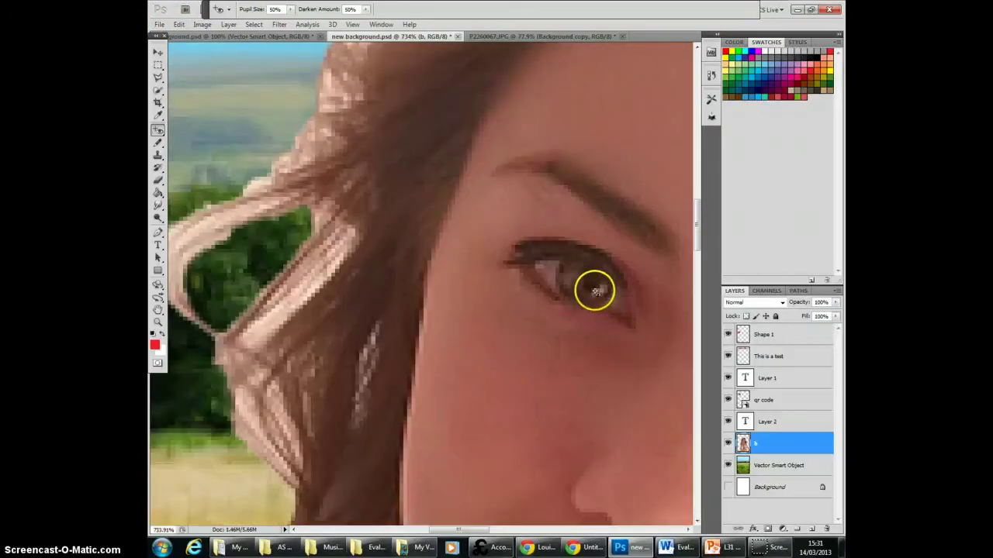
scroll(593, 290, "up", 2)
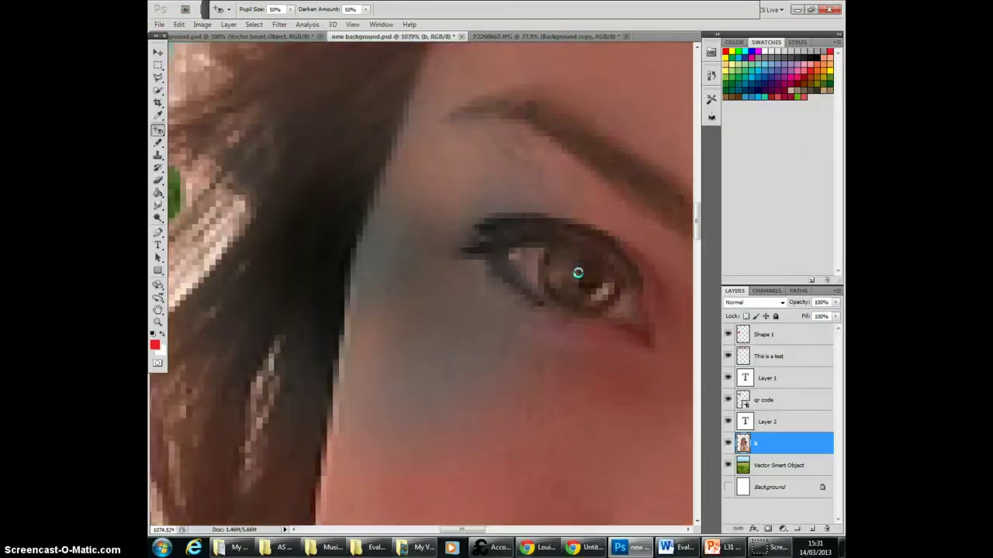
left_click(179, 25)
scroll(238, 160, "down", 5)
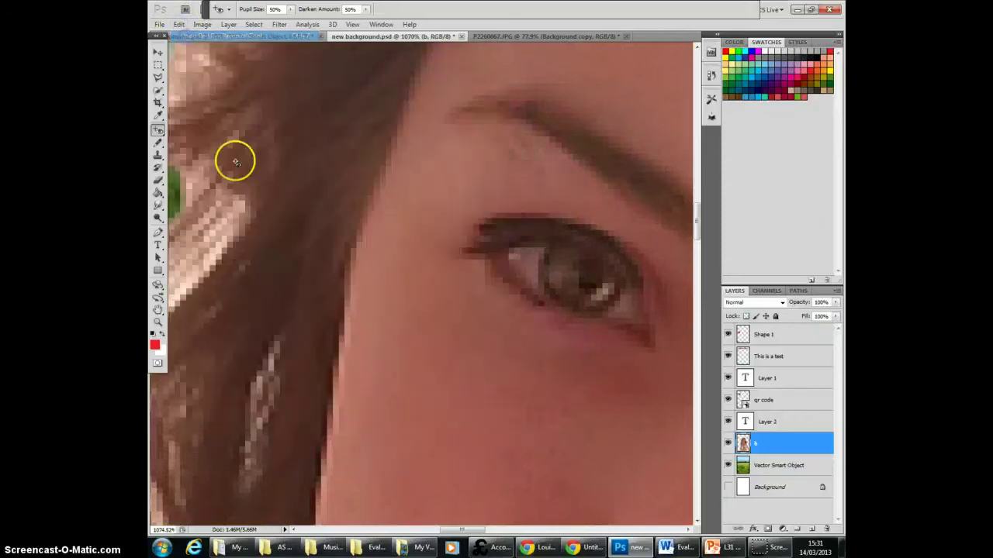
scroll(258, 208, "down", 4)
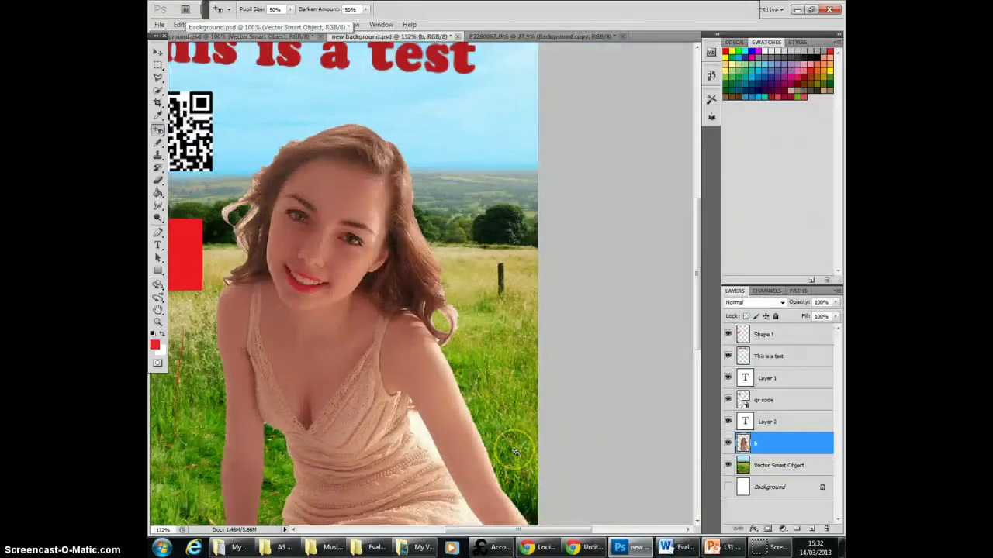
scroll(515, 451, "down", 1)
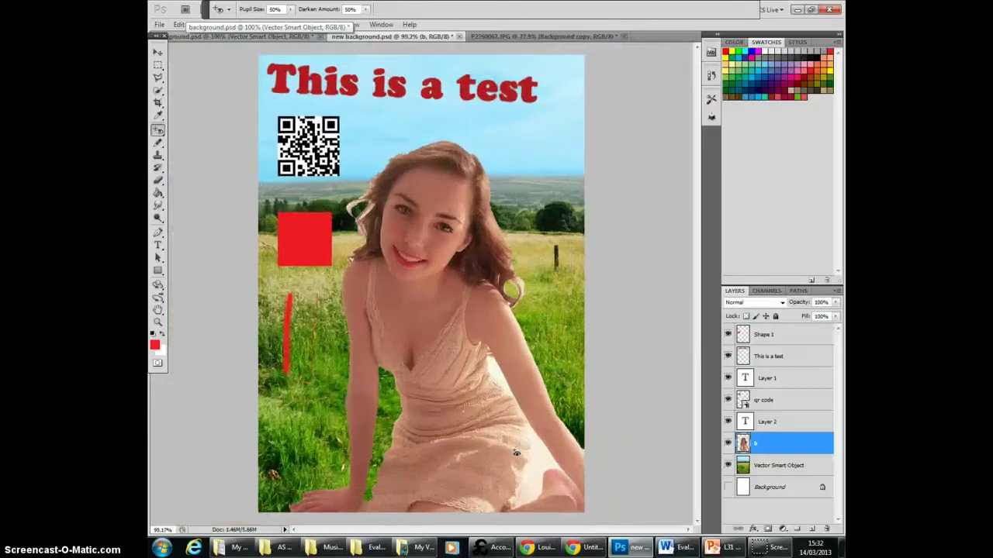
- Try the Spot Healing Brush at 19 px in Content-Aware mode on the model's forehead, nose and eye area
left_click(159, 133)
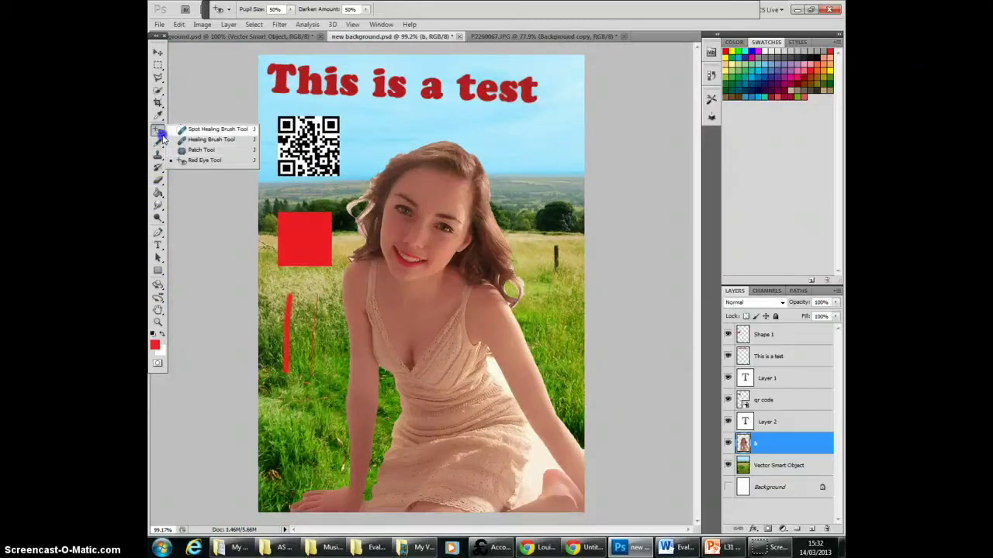
left_click(211, 129)
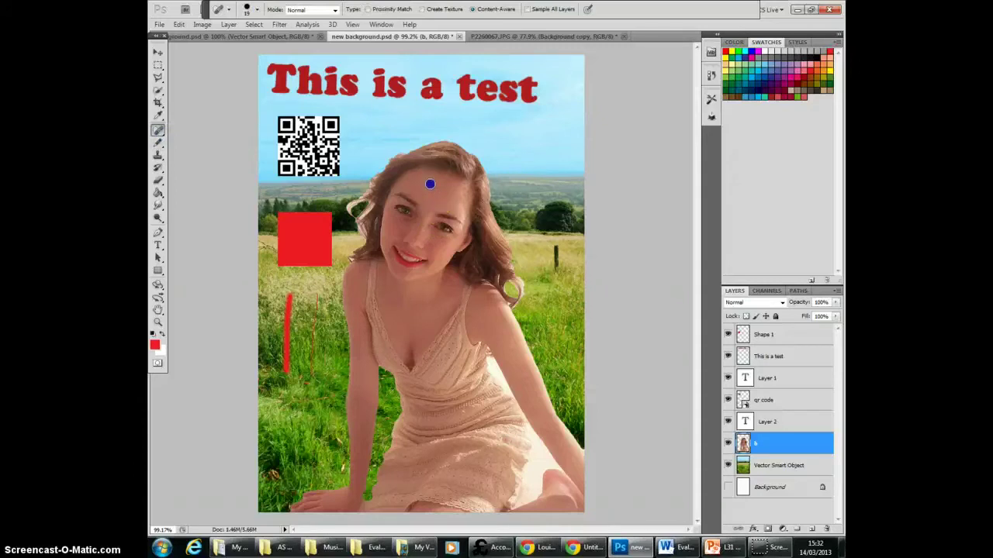
mouse_move(429, 210)
left_mouse_down()
mouse_move(411, 228)
mouse_move(427, 255)
mouse_move(414, 256)
mouse_move(406, 238)
mouse_move(435, 240)
left_mouse_up()
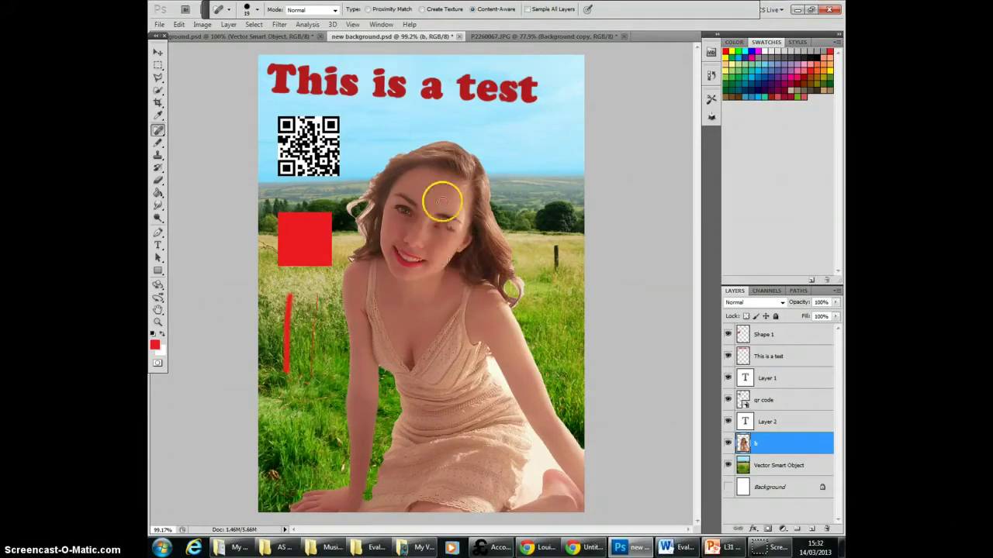
- Step back through all the spot healing strokes made on the model's face
left_click(179, 24)
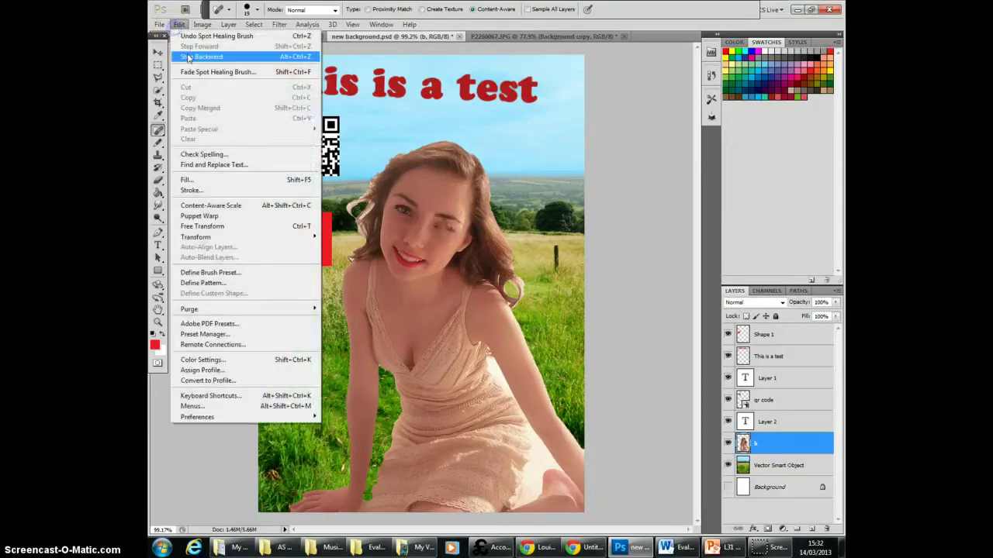
left_click(191, 57)
left_click(180, 24)
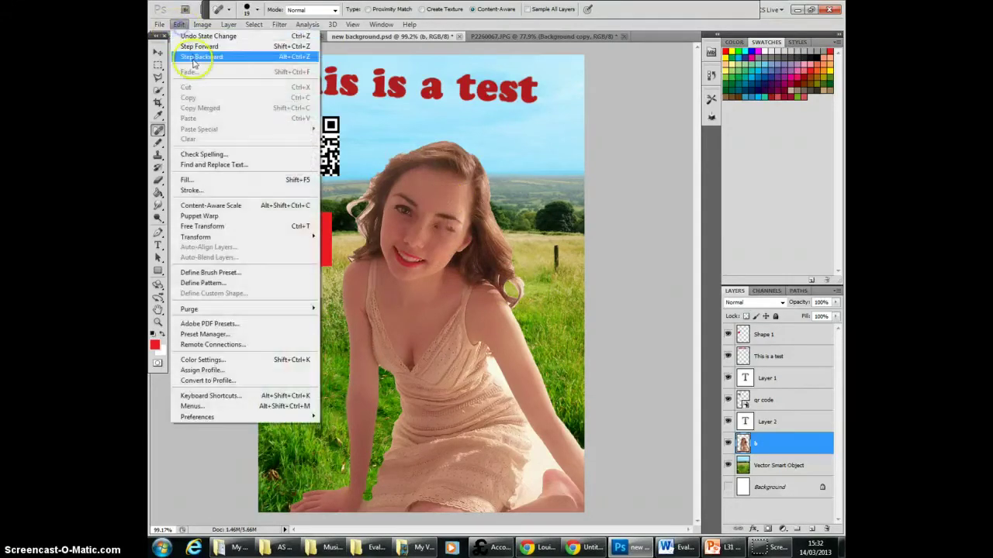
left_click(192, 58)
left_click(179, 24)
left_click(192, 58)
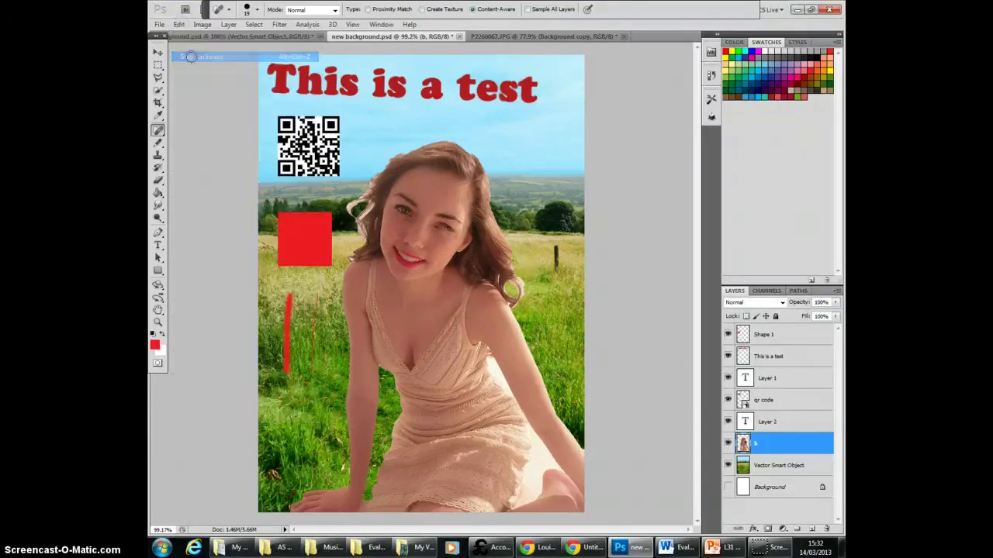
left_click(178, 24)
left_click(192, 58)
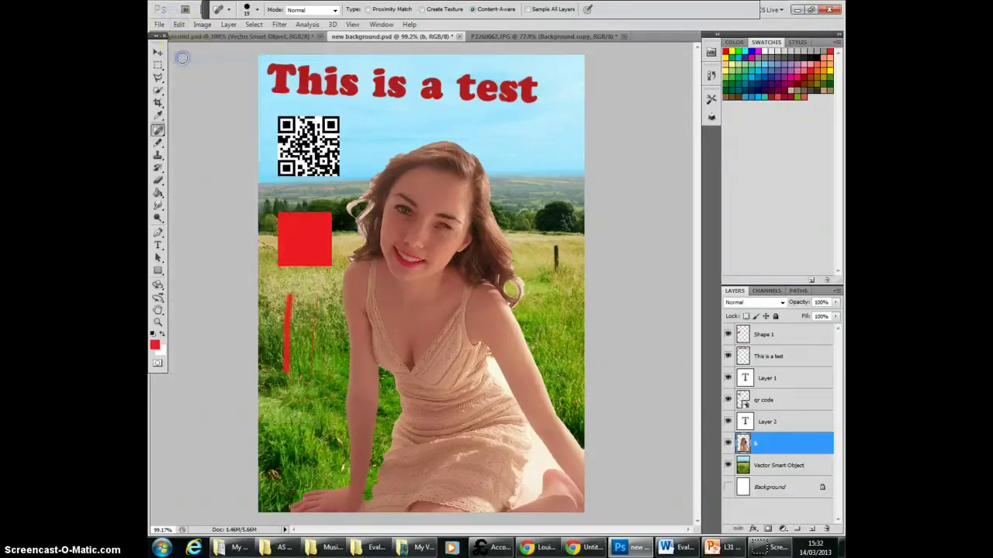
left_click(180, 24)
left_click(192, 59)
left_click(179, 24)
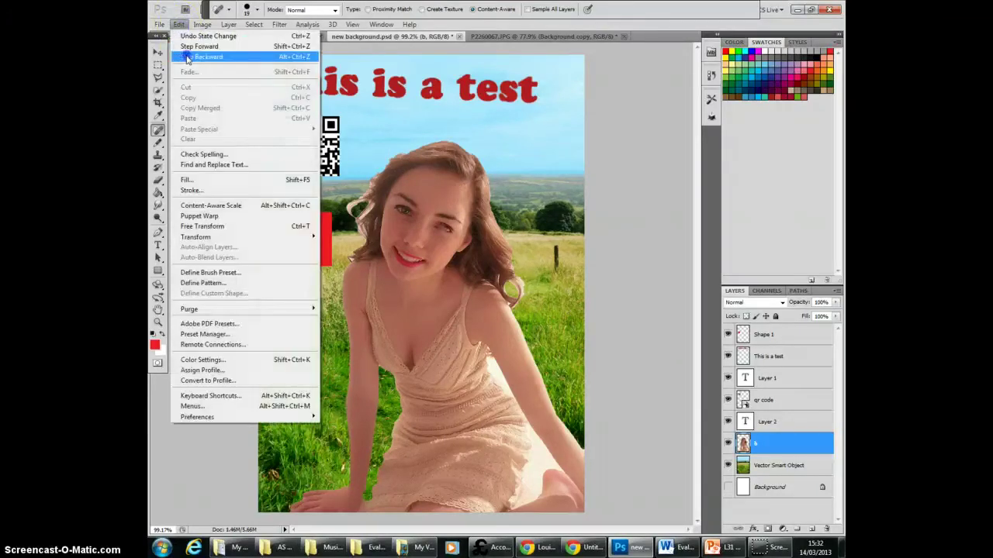
left_click(189, 57)
left_click(179, 24)
left_click(178, 57)
- Look through the Healing Brush and Eyedropper tool groups, and select the Move tool
left_click(157, 130)
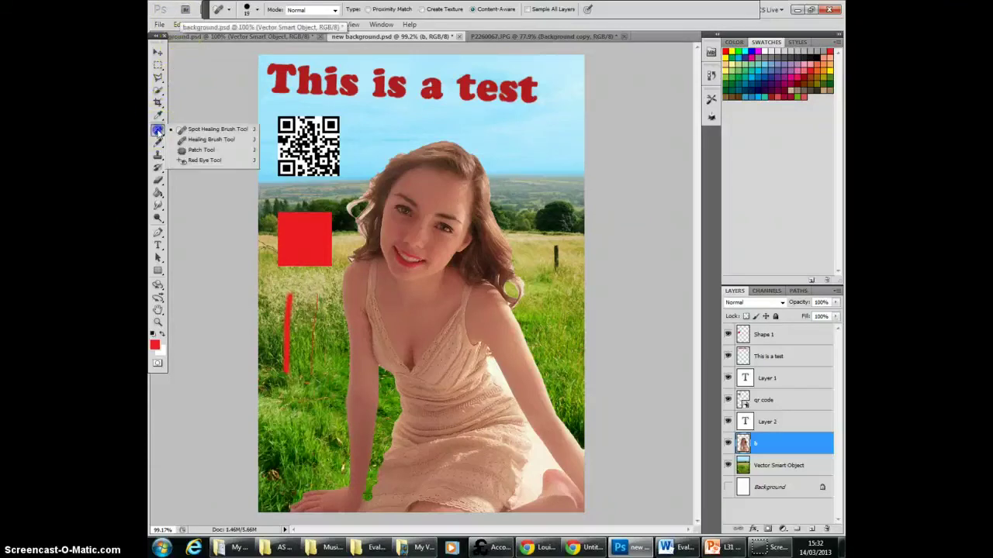
left_click(158, 117)
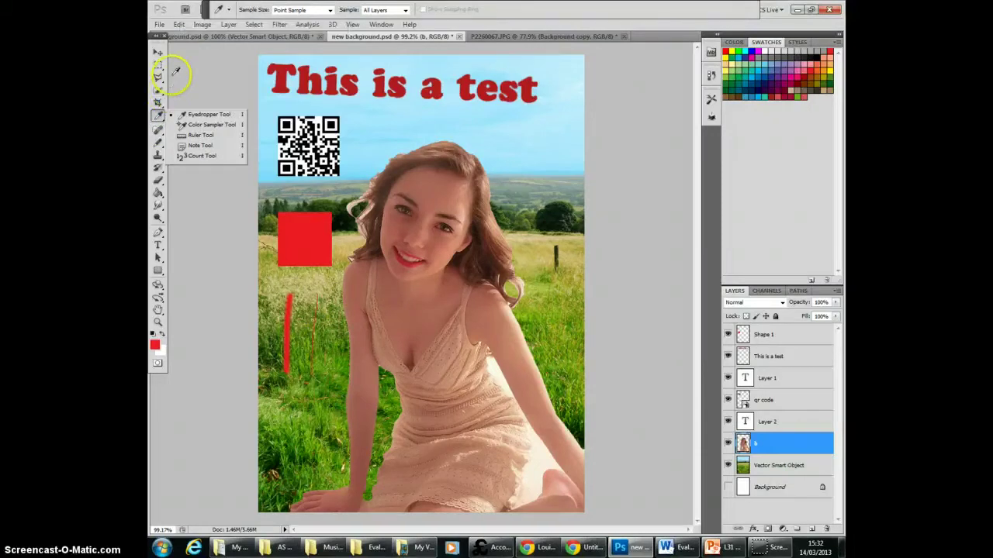
left_click(158, 53)
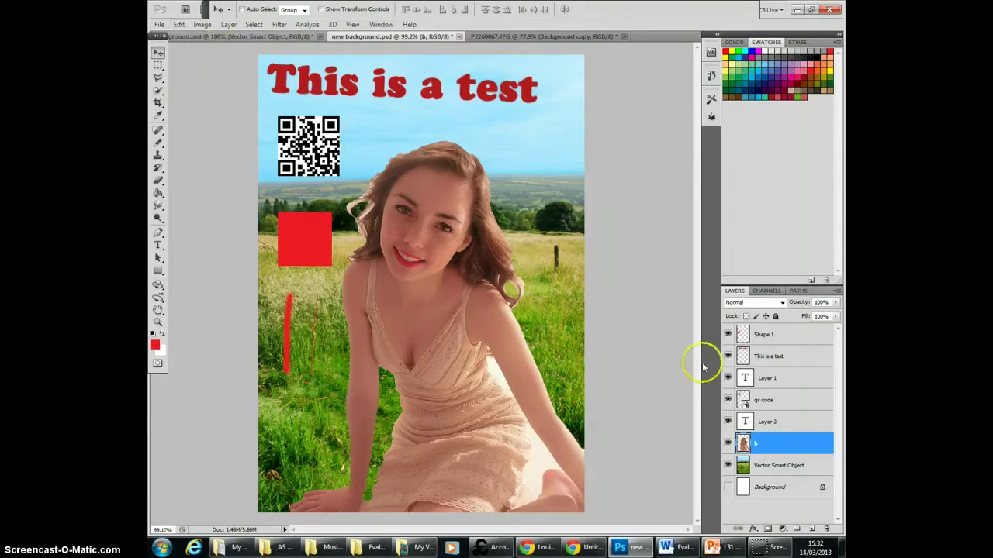
- Open the Layer Style settings of the "This is a test" layer and move the dialog clear of the title text
left_click(760, 353)
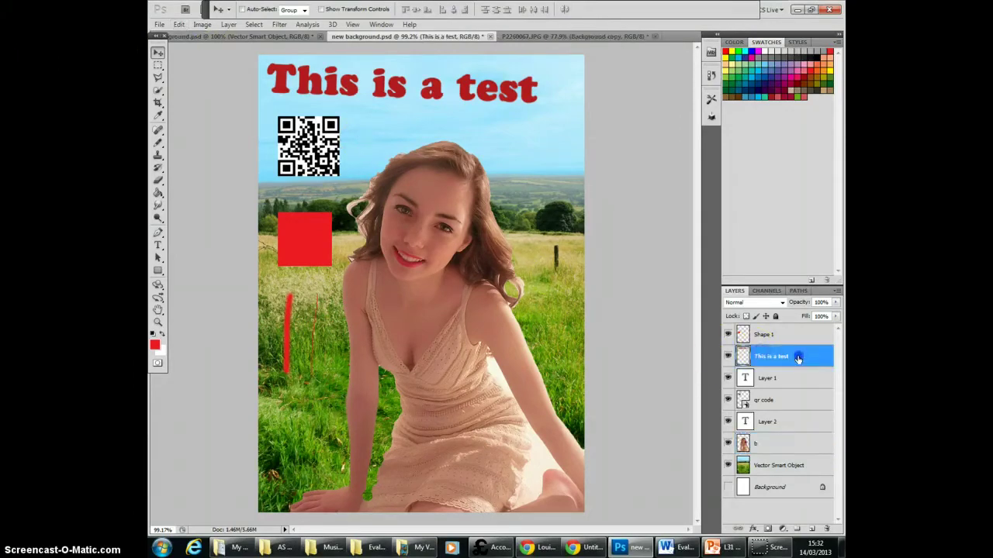
double_click(798, 357)
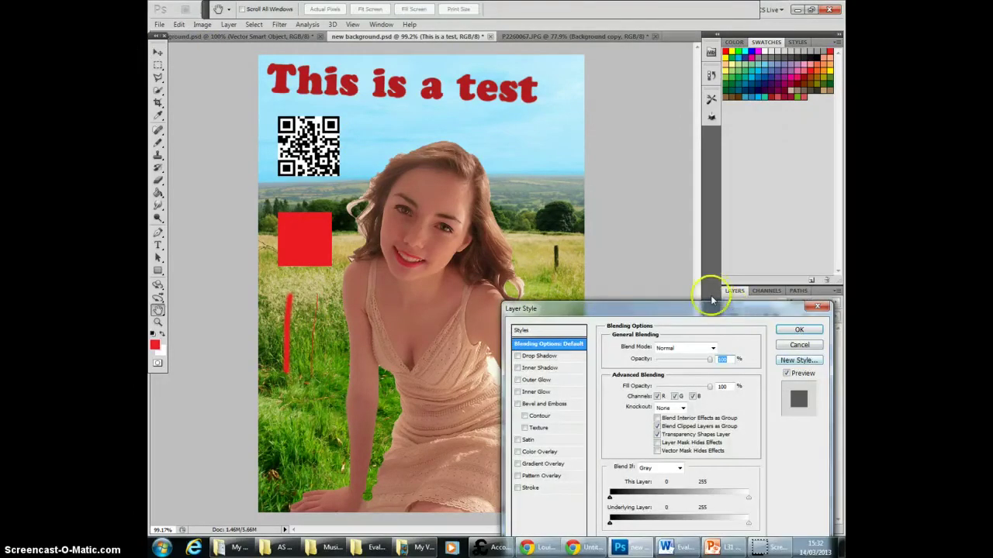
left_click_drag(705, 311, 720, 153)
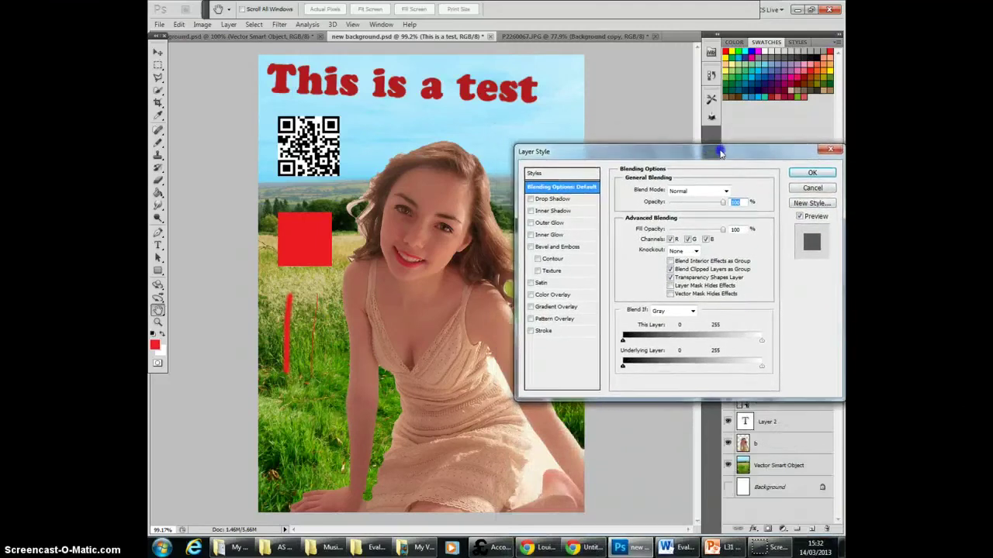
- Try the Drop Shadow, Inner Shadow, Inner Glow and Bevel and Emboss effects one at a time on the "This is a test" title
left_click(531, 199)
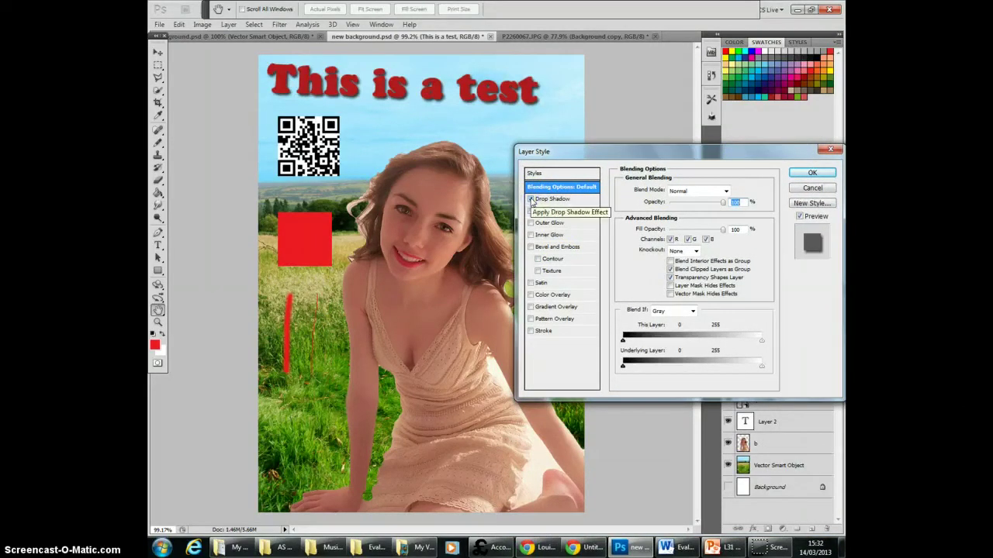
left_click(532, 200)
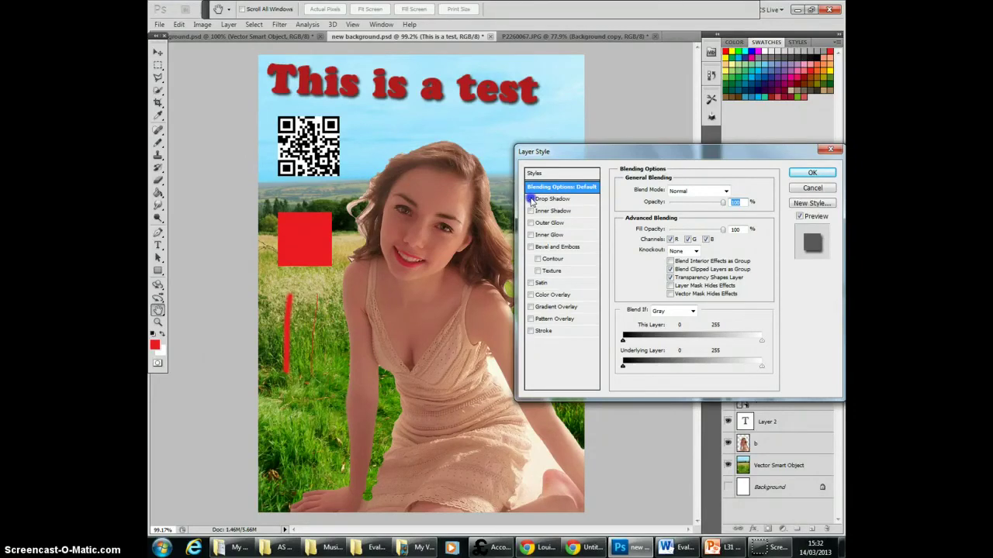
left_click(531, 212)
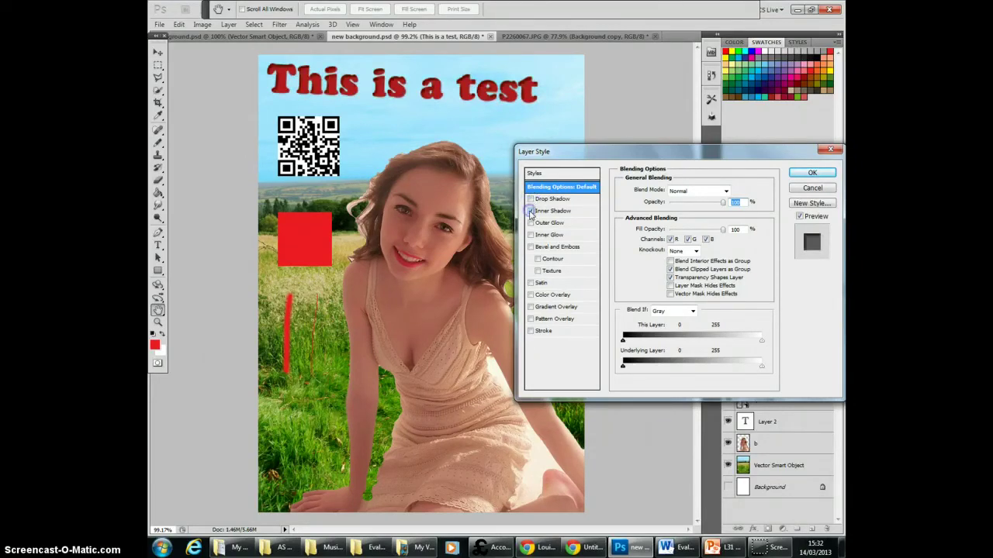
left_click(531, 211)
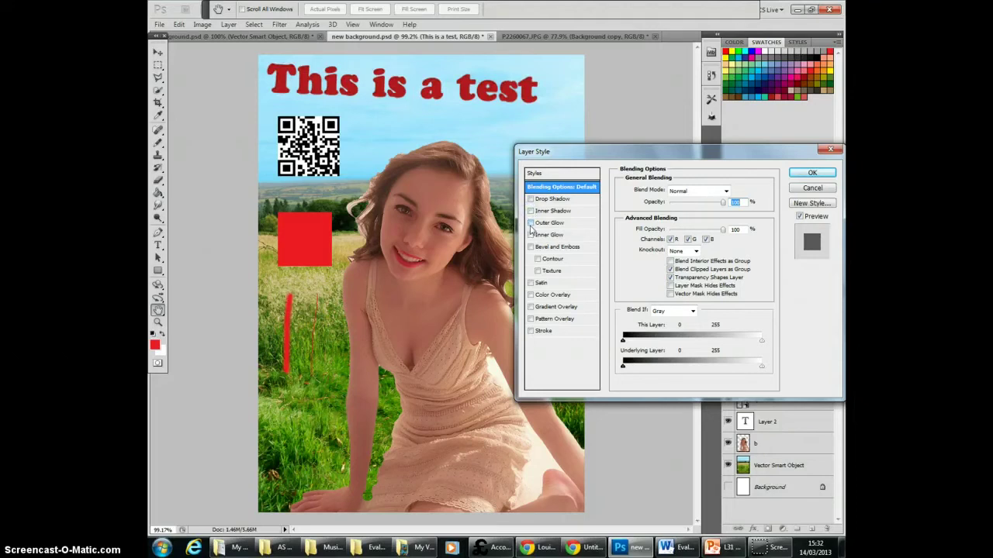
left_click(531, 235)
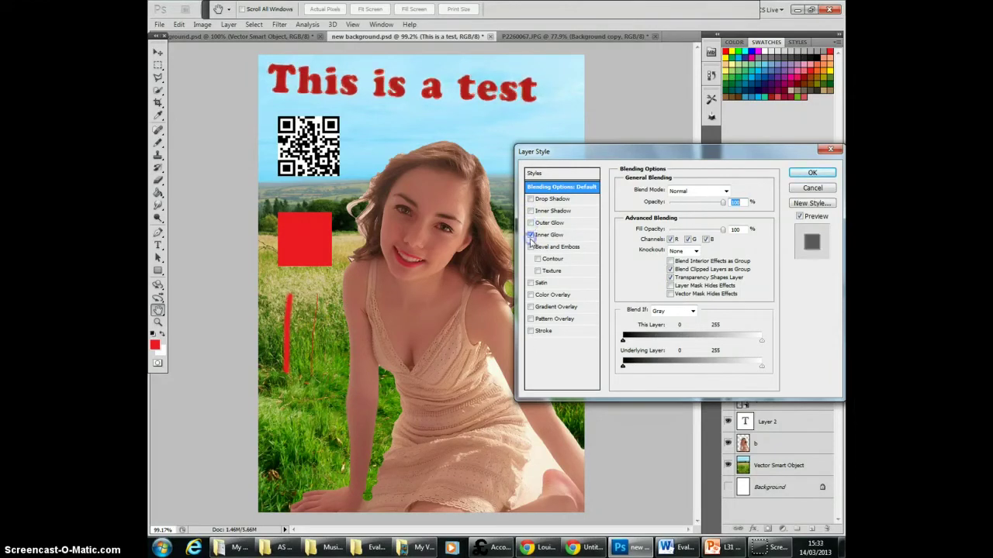
left_click(530, 235)
left_click(530, 248)
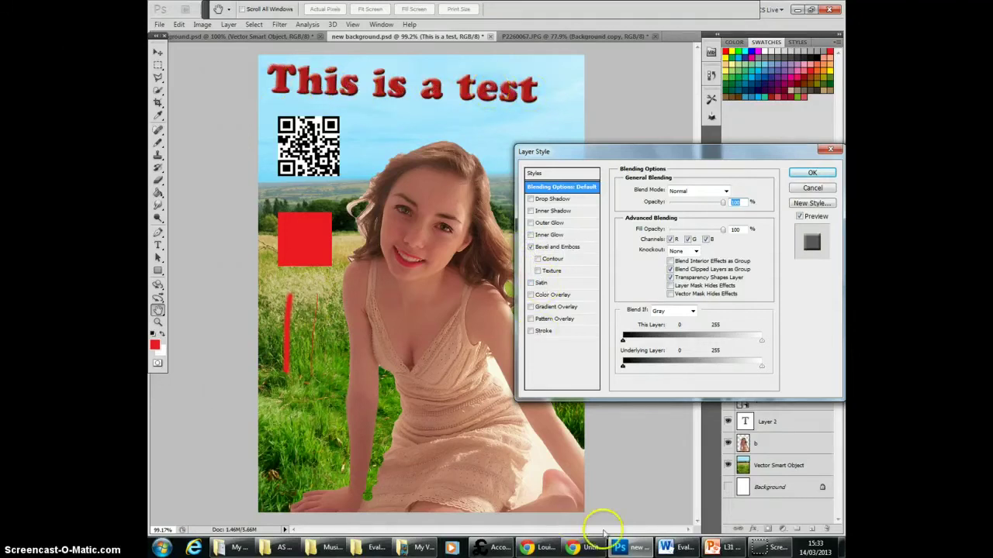
mouse_move(591, 553)
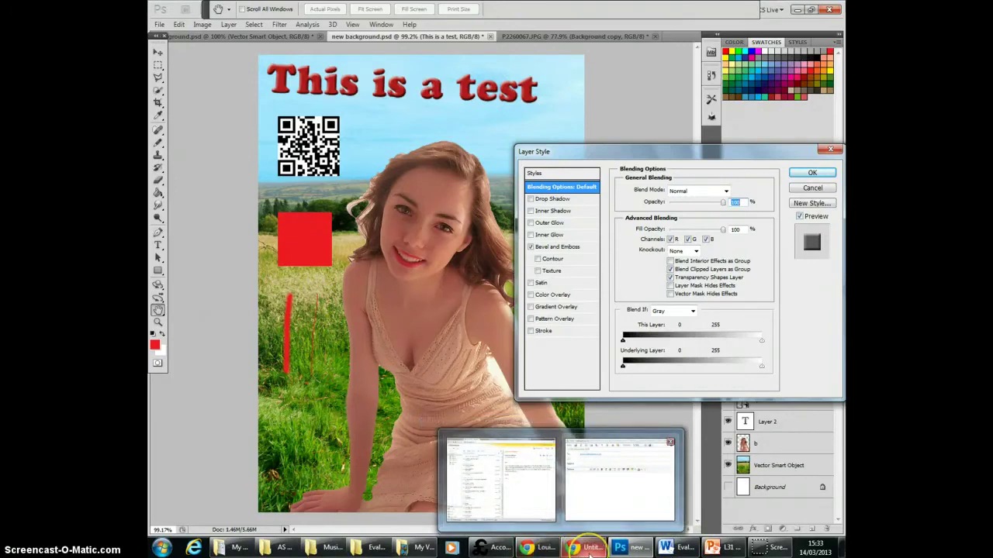
left_click(537, 548)
left_click(582, 8)
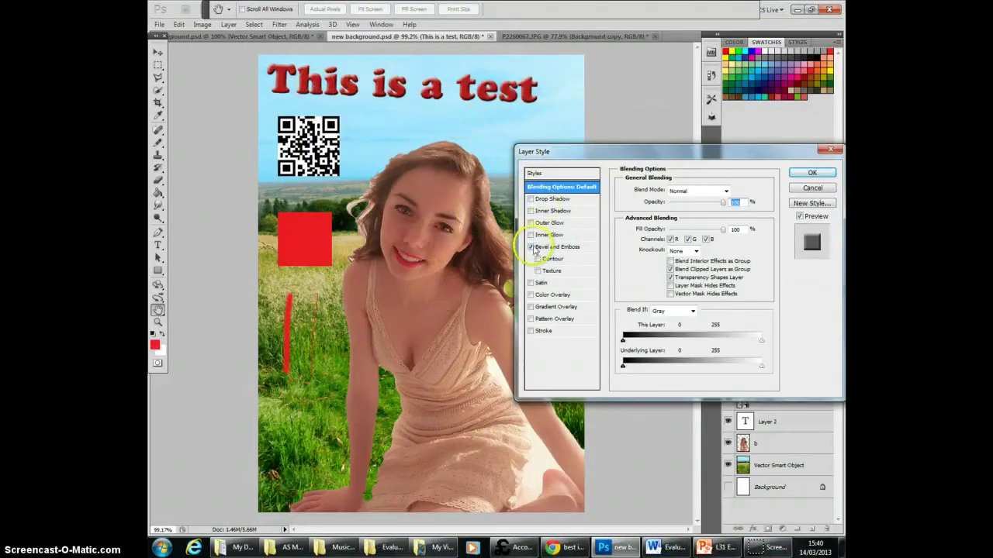
- Replace the title's bevel with trials of the Satin, Color Overlay, Gradient Overlay and Pattern Overlay effects, one at a time
left_click(533, 247)
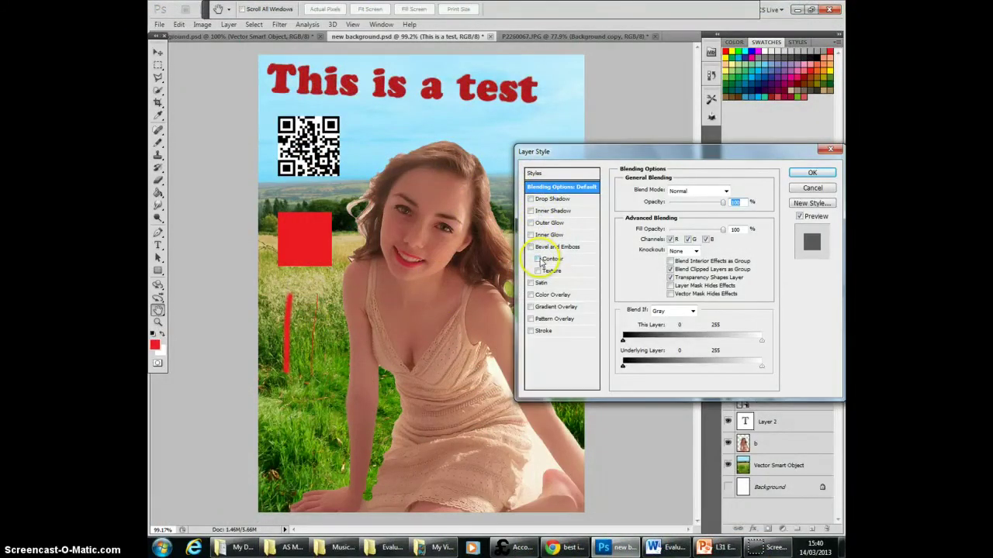
left_click(530, 282)
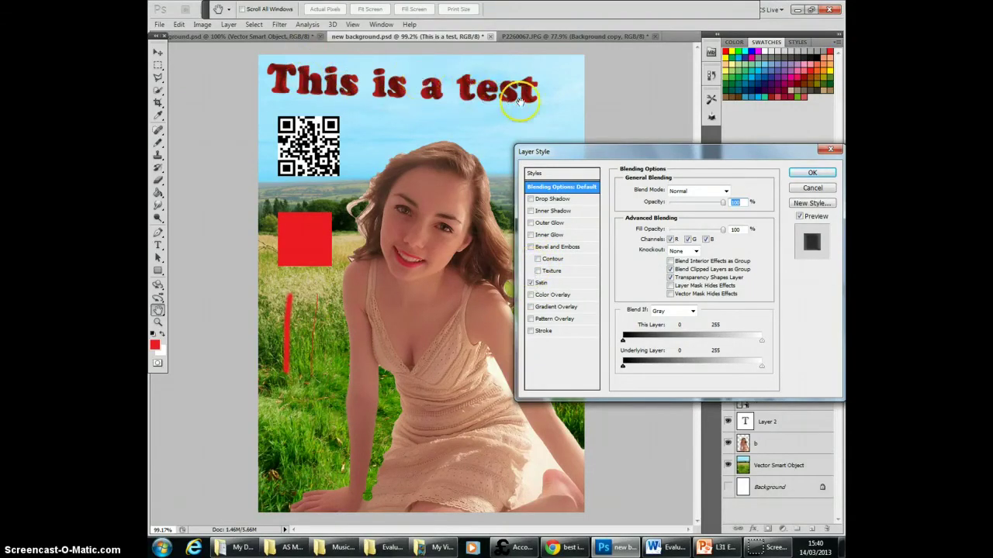
left_click(530, 282)
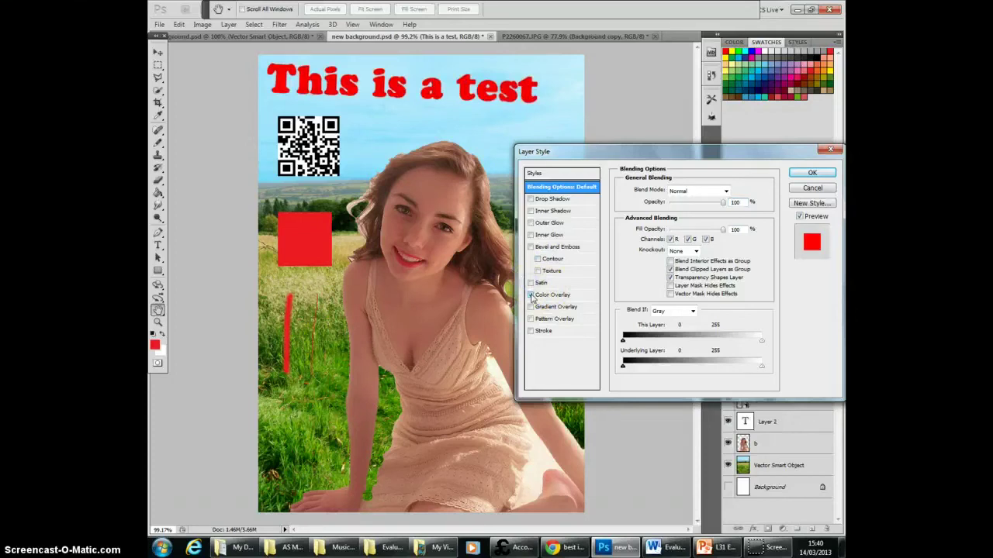
left_click(530, 306)
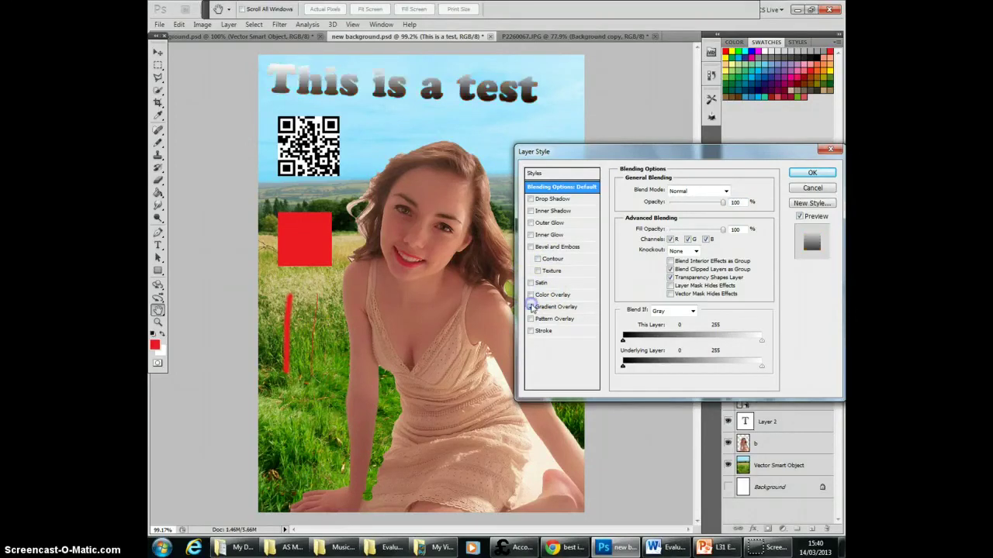
left_click(530, 307)
left_click(531, 319)
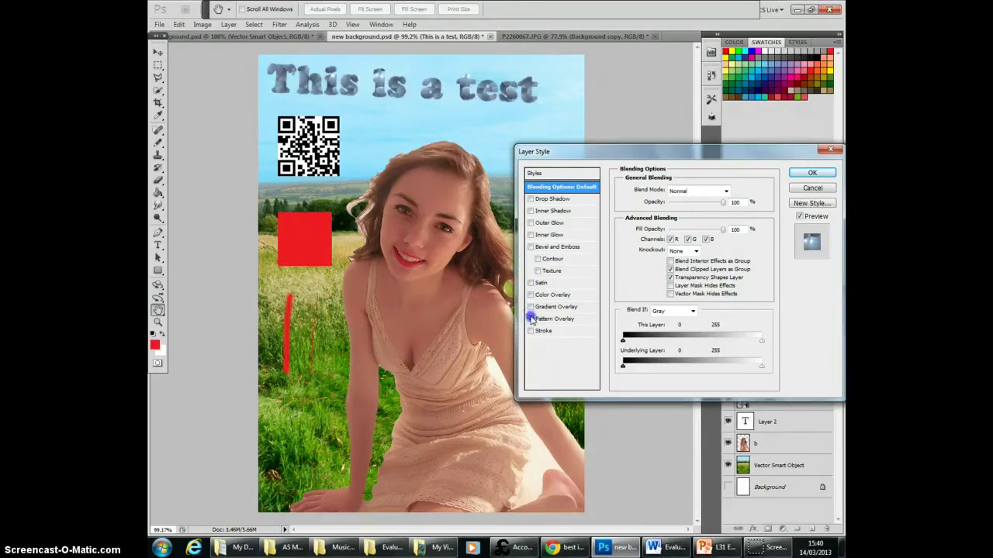
left_click(531, 319)
- Try a black outside stroke on the title and set its size to 2 px
left_click(531, 331)
left_click(566, 332)
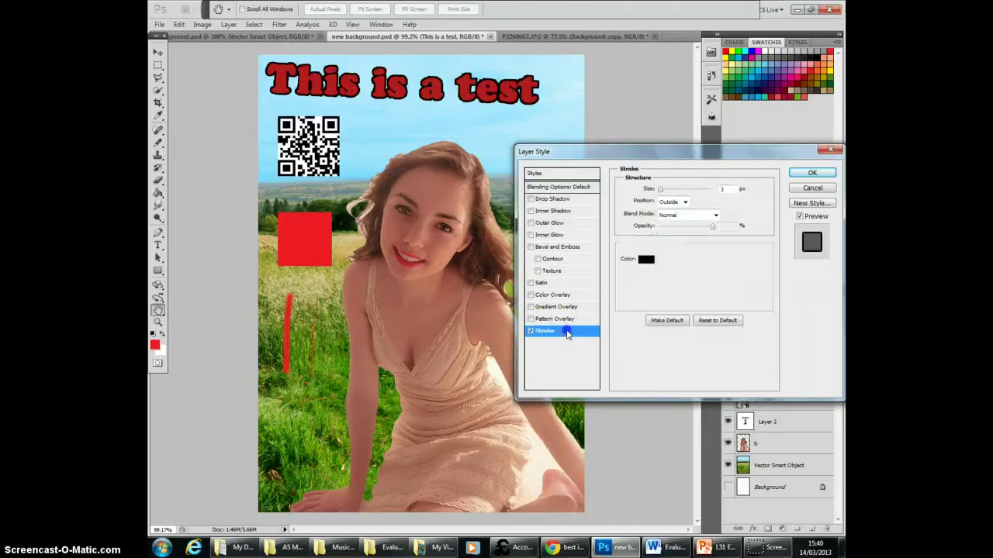
left_click(725, 189)
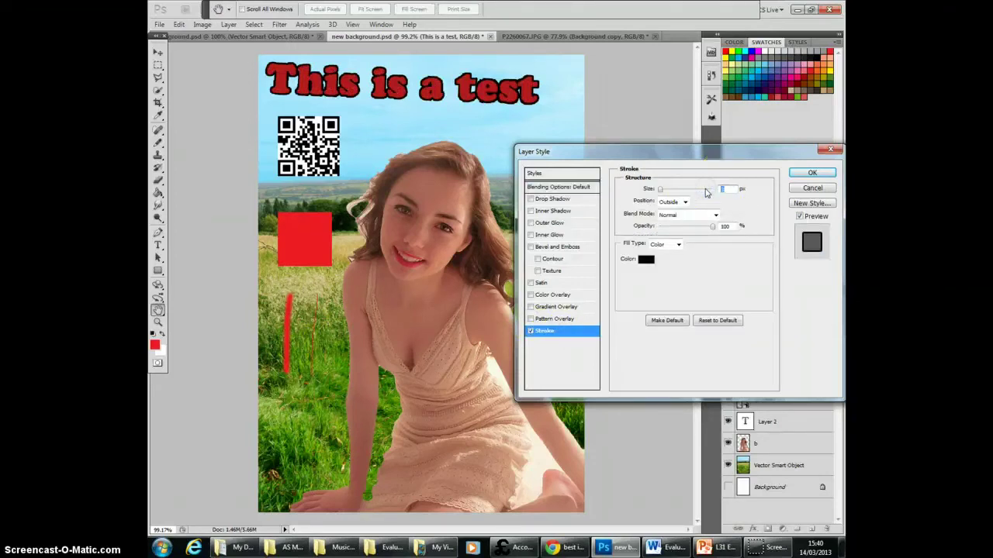
left_click(704, 192)
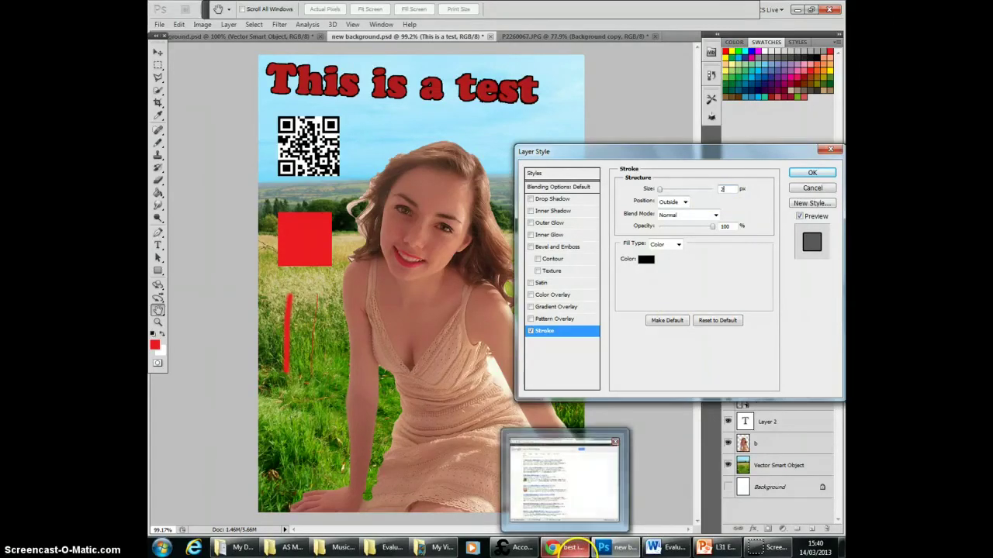
- Switch to Chrome to examine the text outlines on the blog's final front cover draft, and return to Photoshop
left_click(580, 549)
key("ctrl+Tab")
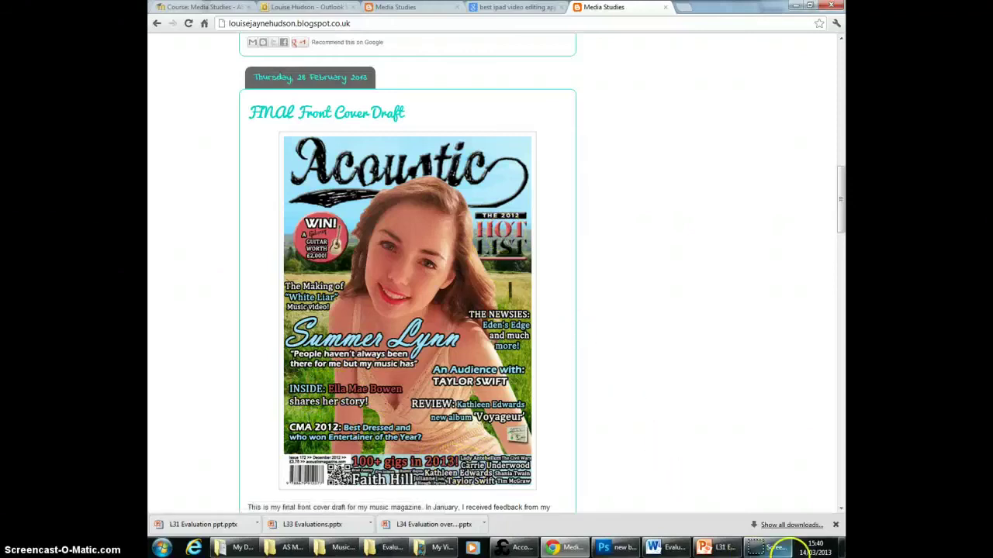
left_click(621, 548)
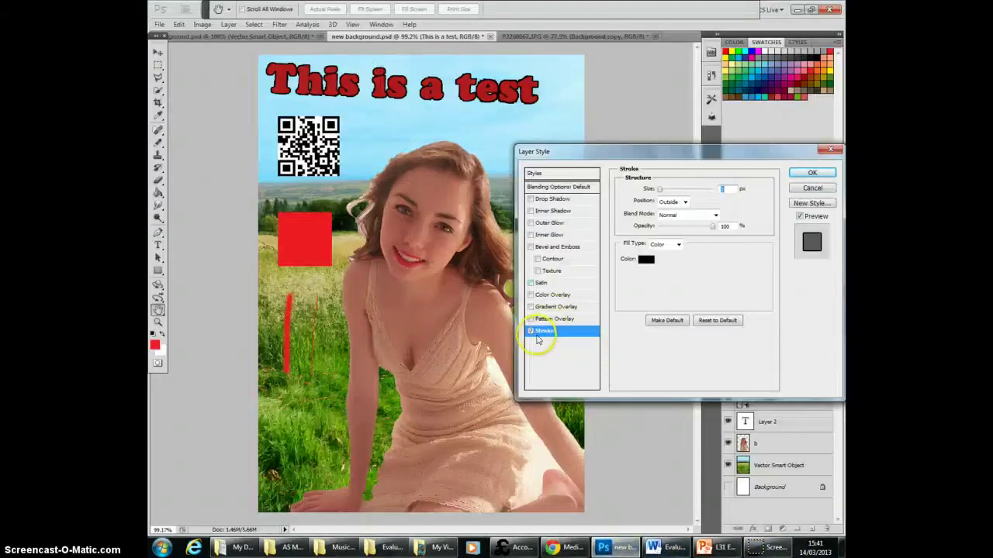
- Turn off the title's stroke and look through its general blending options for opacity and blend mode
left_click(531, 332)
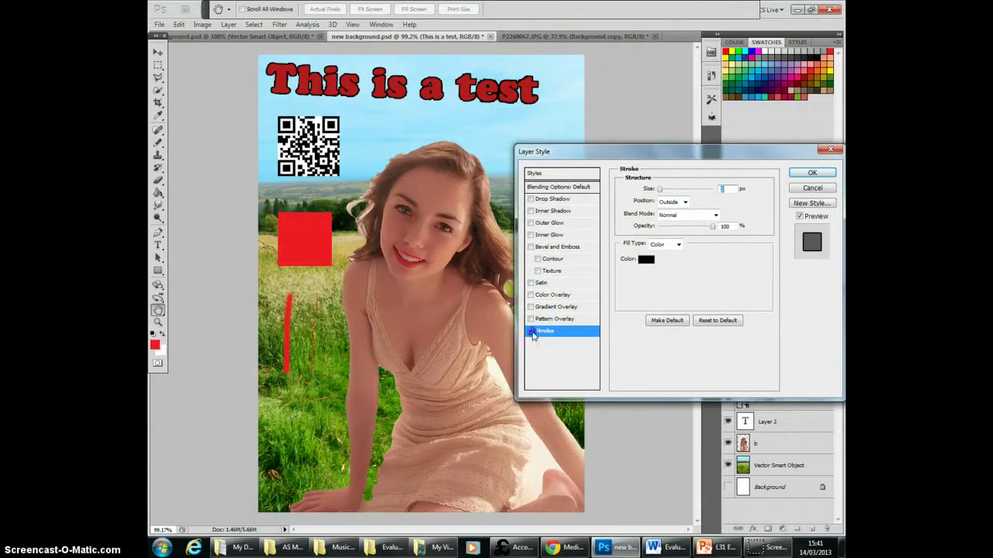
left_click(571, 187)
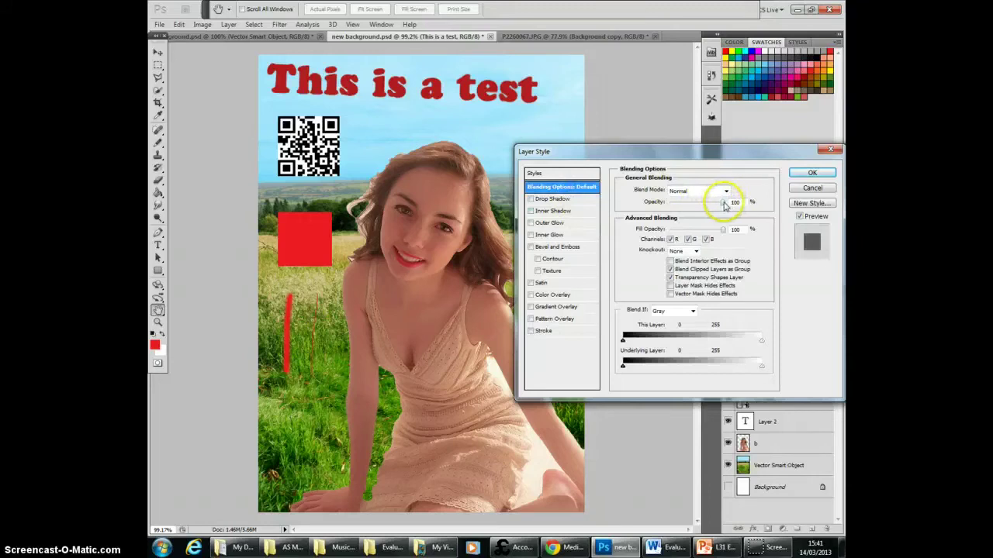
mouse_move(723, 203)
left_mouse_down()
mouse_move(676, 203)
mouse_move(720, 203)
left_mouse_up()
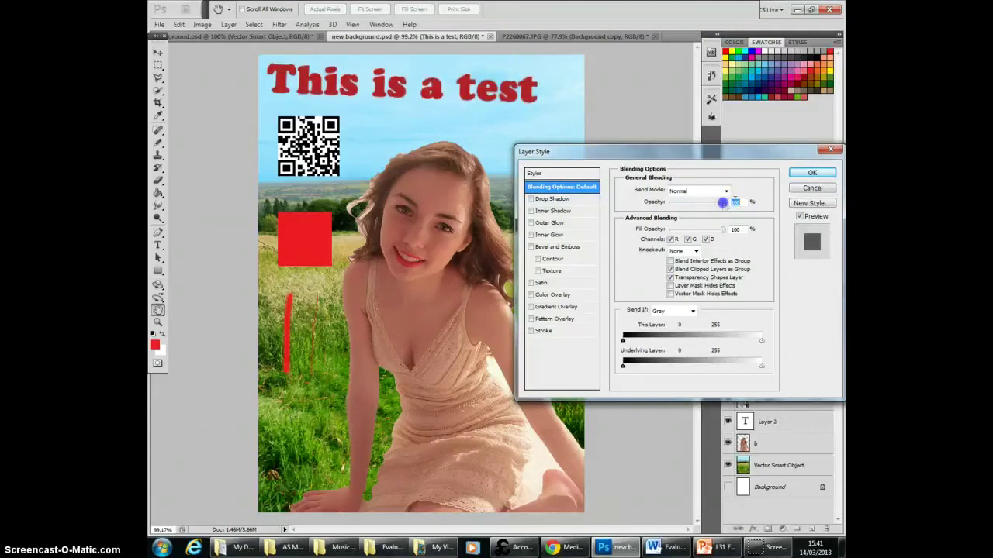
left_click(726, 191)
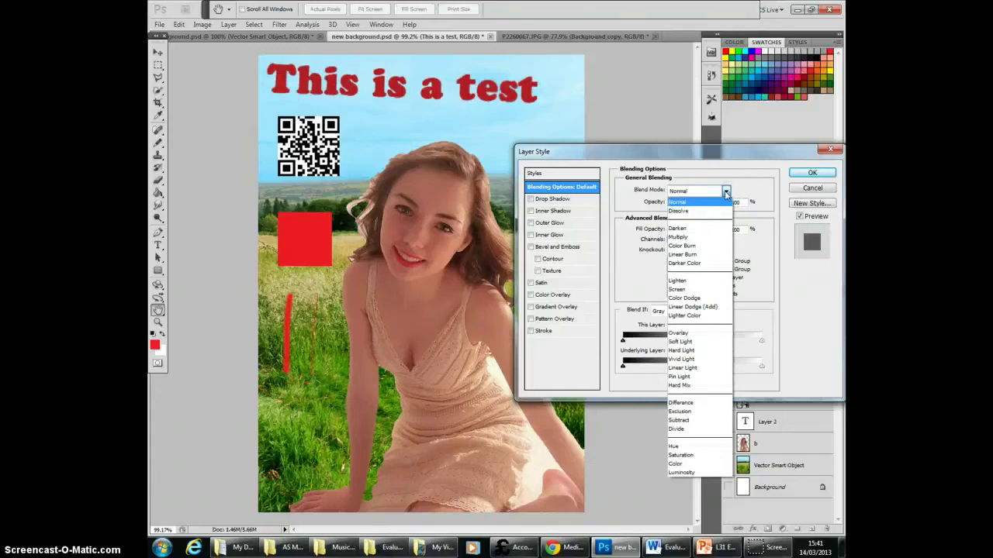
- Switch to Chrome to view the blog's final double page spread draft enlarged, close the image and return to Photoshop
left_click(562, 547)
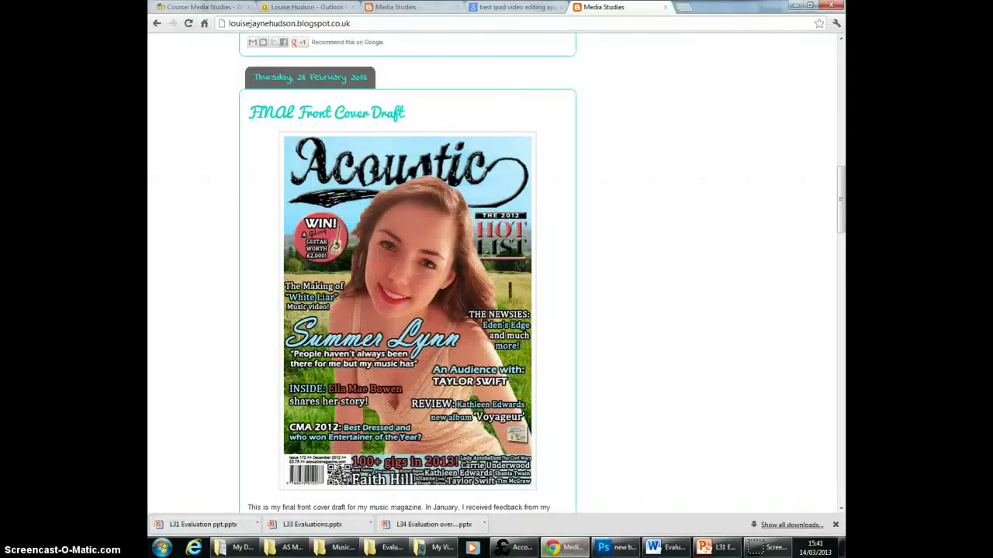
left_click_drag(842, 222, 842, 153)
left_click(465, 380)
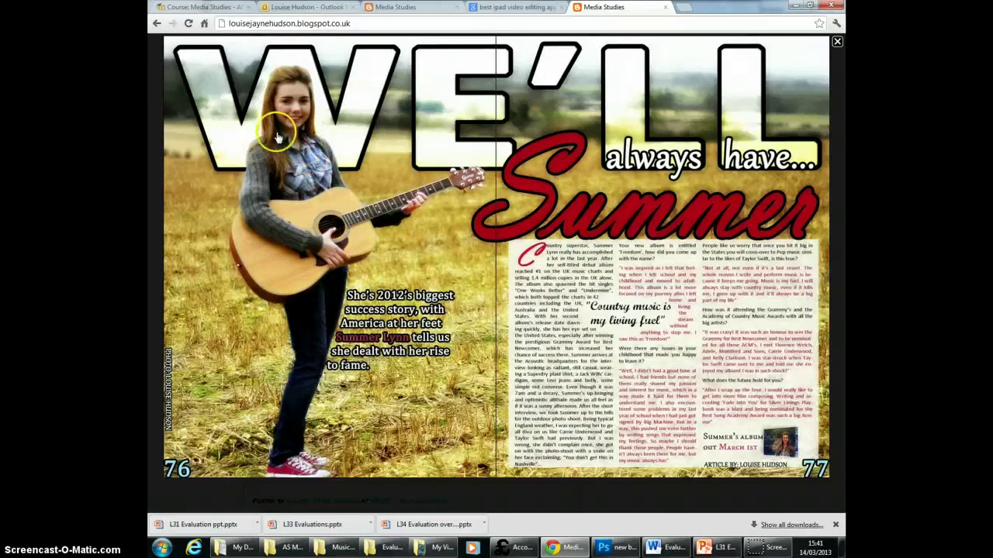
left_click(838, 42)
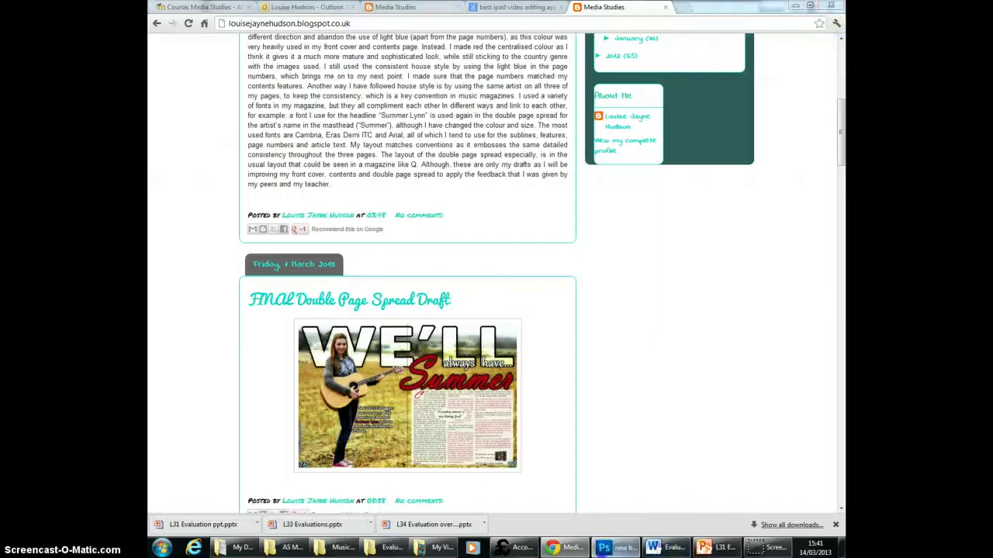
left_click(603, 547)
- Try the Dissolve, Darken, Linear Burn, Lighten, Screen and Overlay blend modes on the title layer
left_click(726, 192)
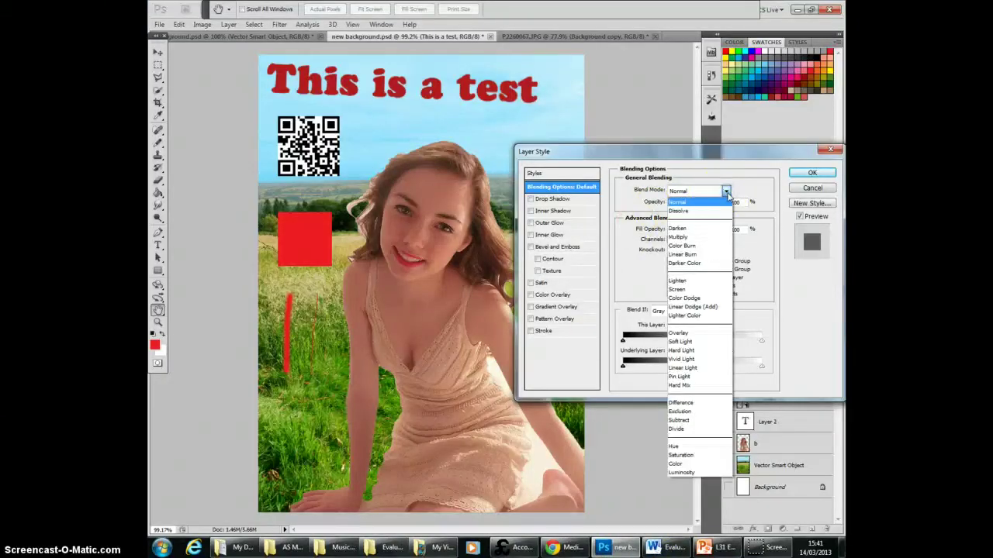
left_click(717, 210)
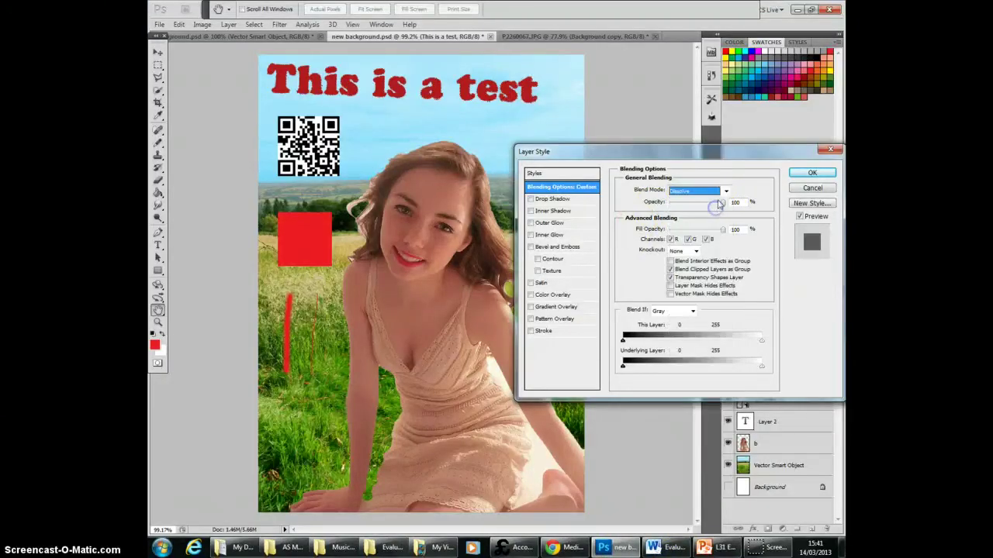
left_click(721, 192)
left_click(703, 227)
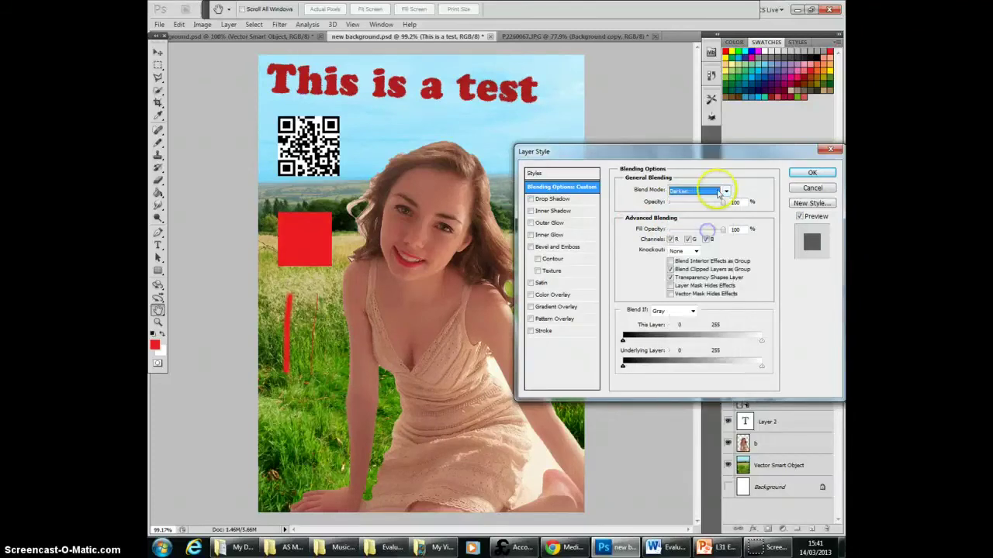
left_click(725, 191)
left_click(693, 254)
left_click(725, 191)
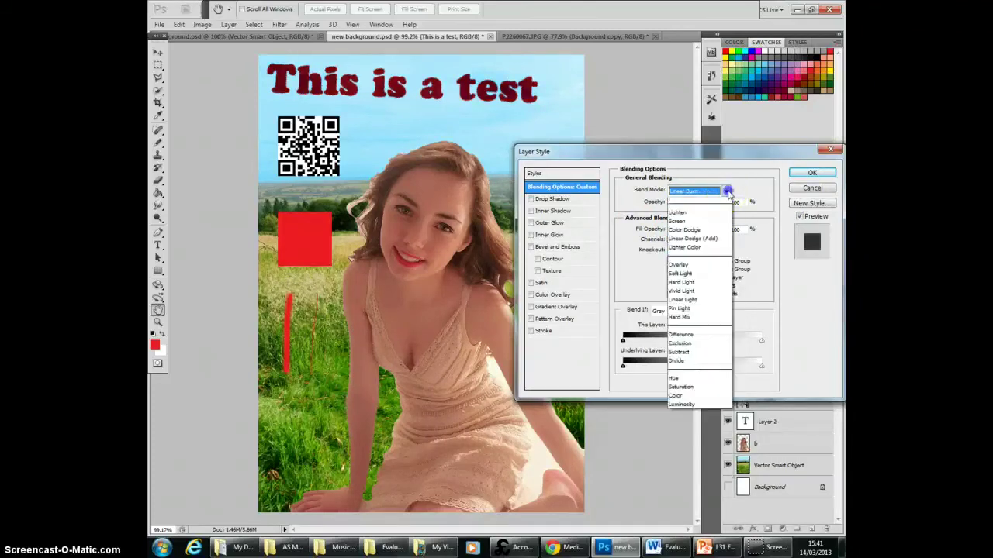
left_click(705, 281)
left_click(725, 192)
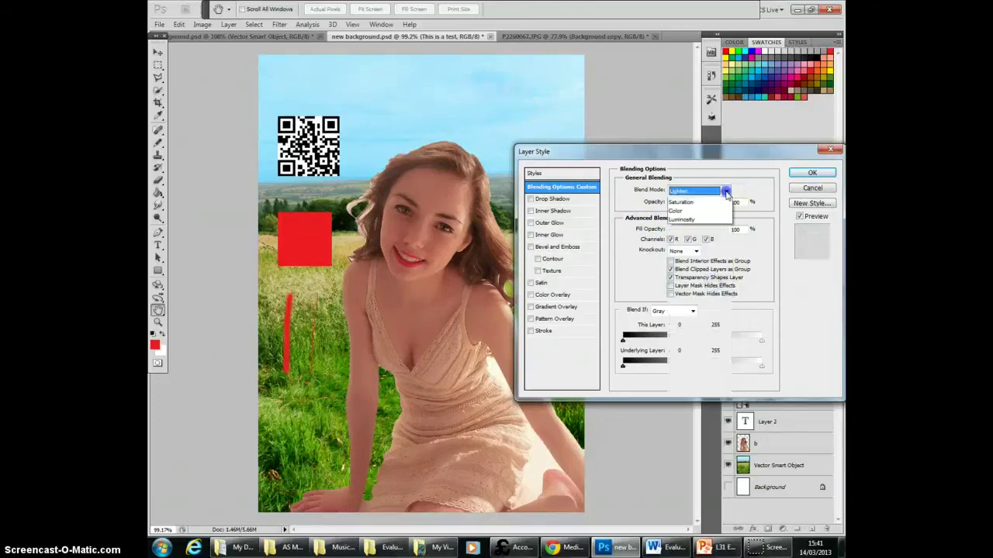
left_click(698, 289)
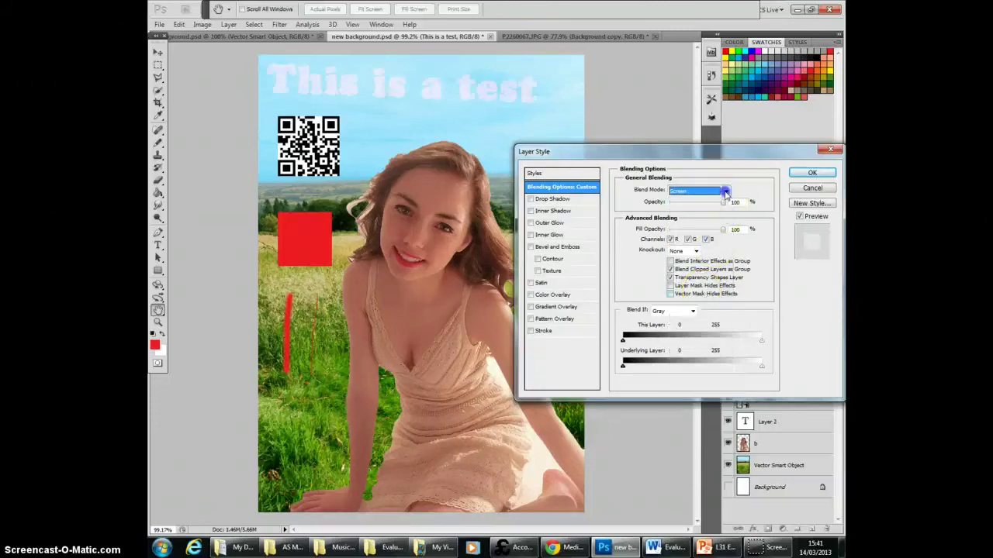
left_click(725, 192)
left_click(708, 333)
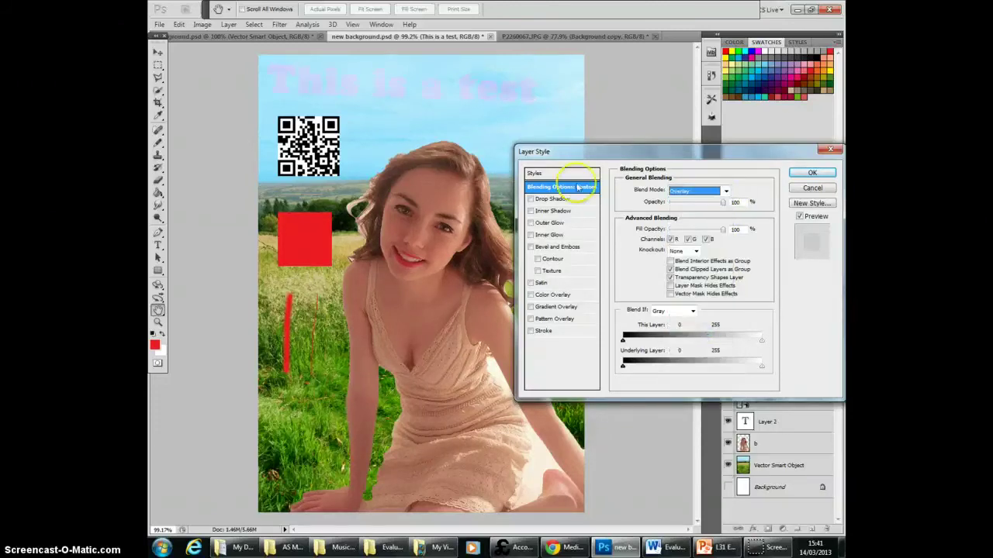
- Preview the stroke on the Overlay-blended title, turn it off and discard all the layer style changes
left_click(565, 338)
left_click(530, 331)
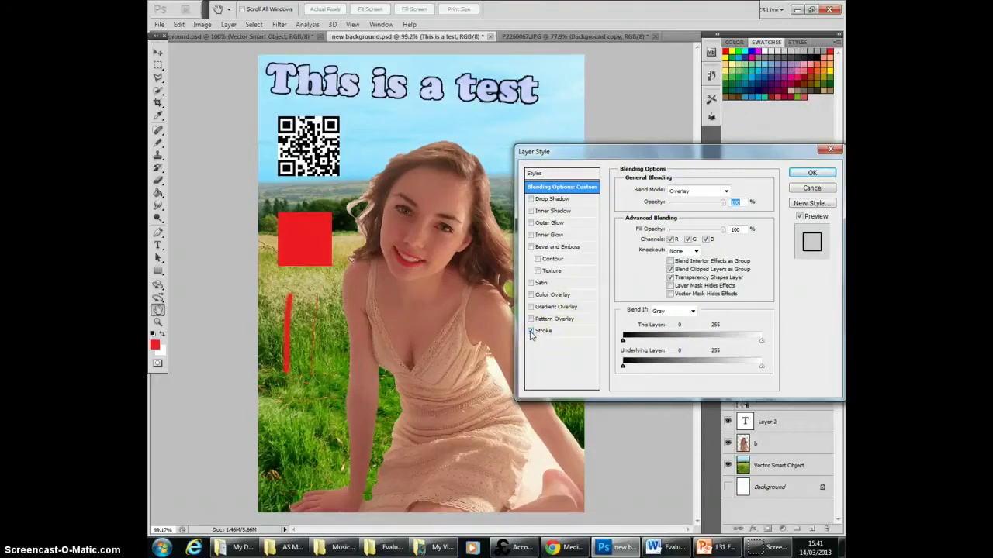
left_click(530, 331)
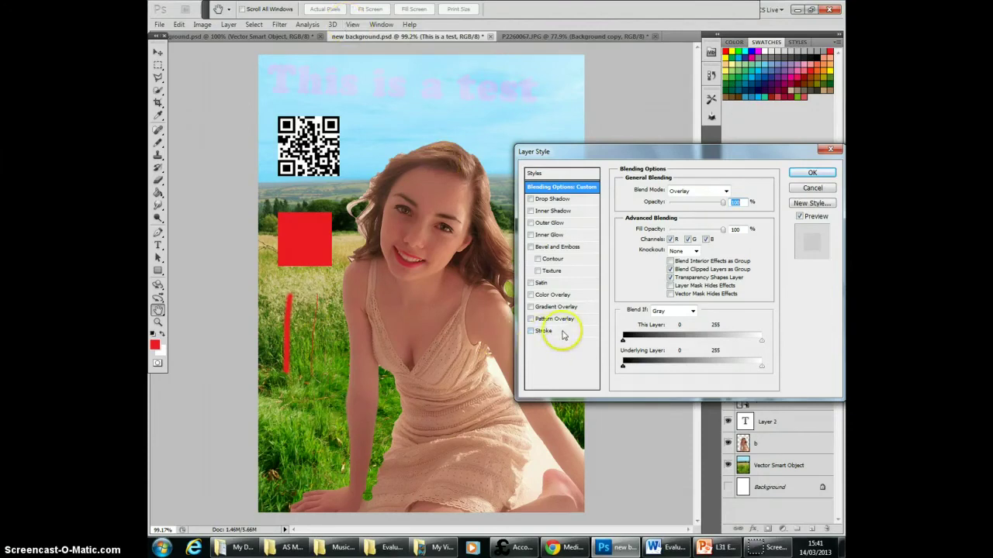
left_click(833, 151)
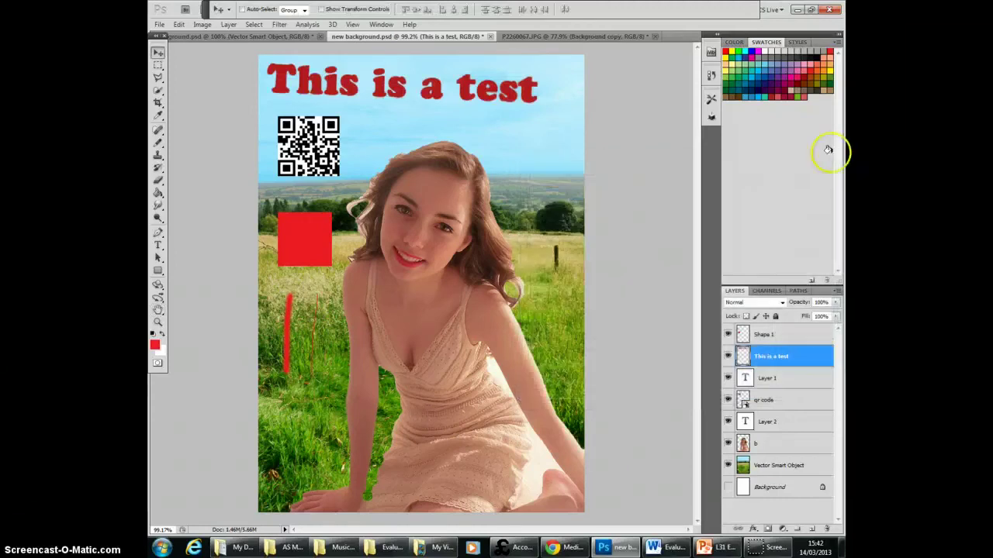
- Try converting the document to Grayscale, rasterizing the smart objects and discarding the colour information, and undo the conversion
left_click(782, 450)
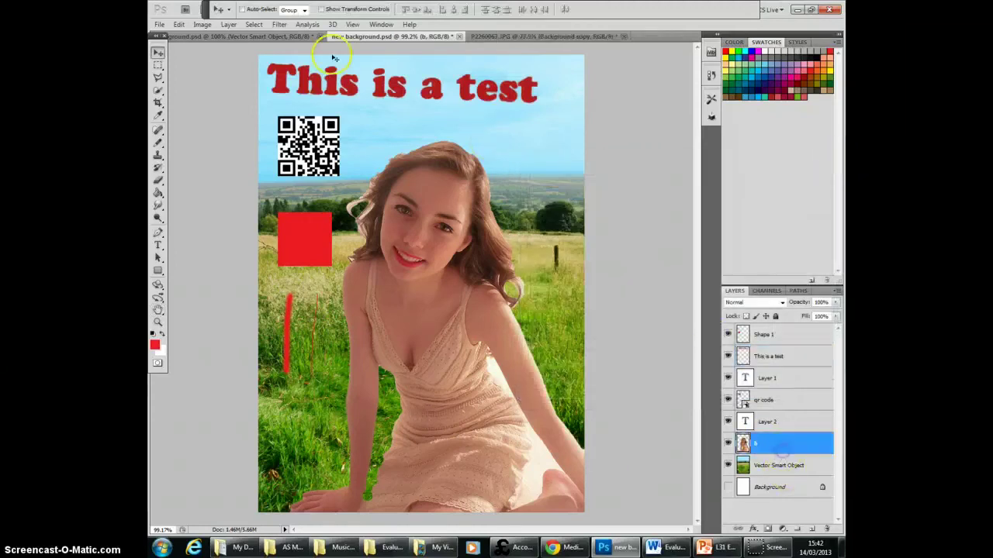
left_click(201, 25)
mouse_move(206, 39)
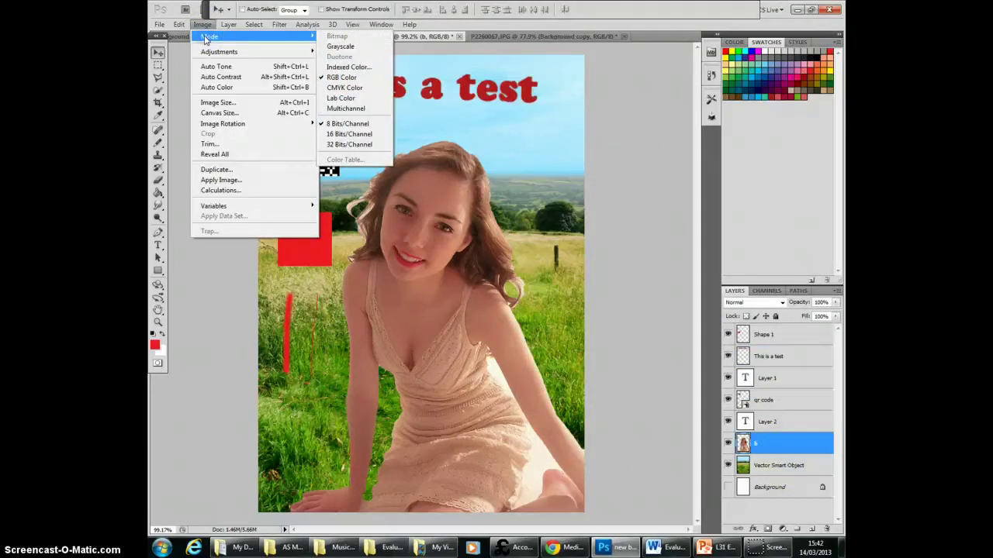
left_click(340, 46)
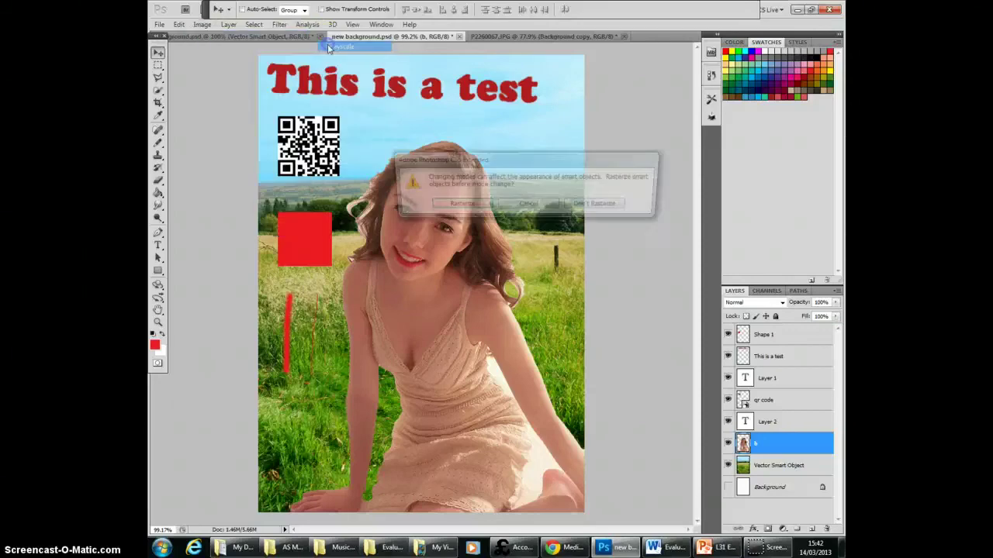
left_click(463, 206)
left_click(466, 207)
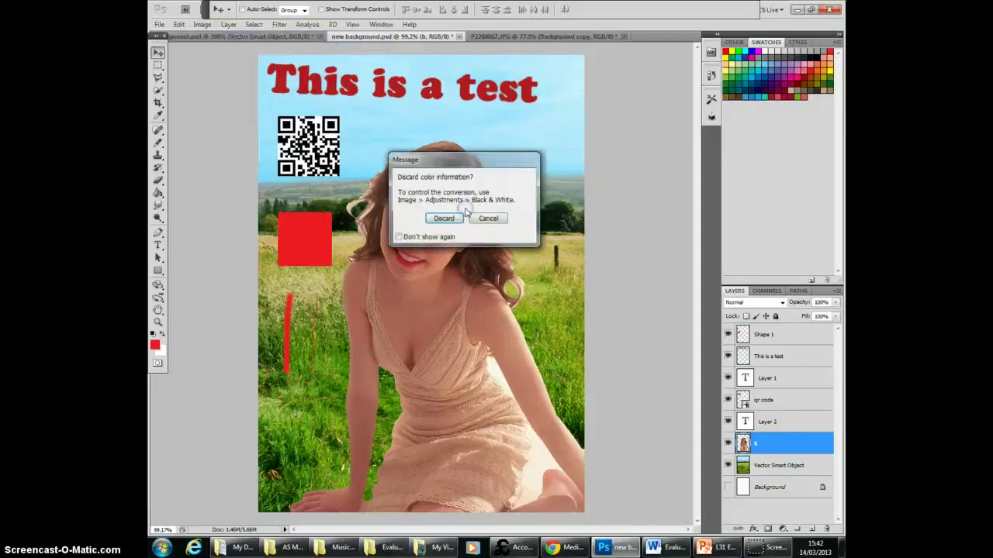
left_click(452, 217)
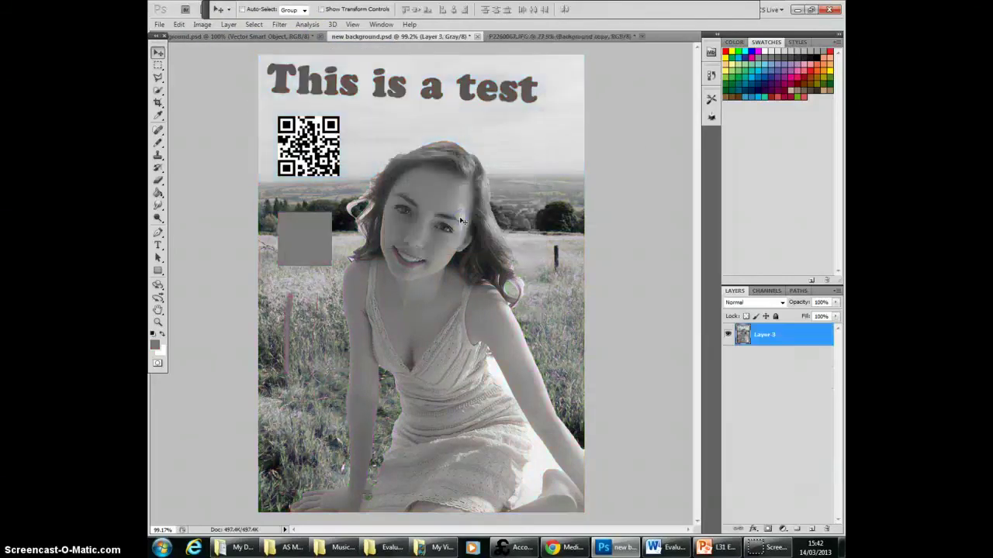
left_click(180, 25)
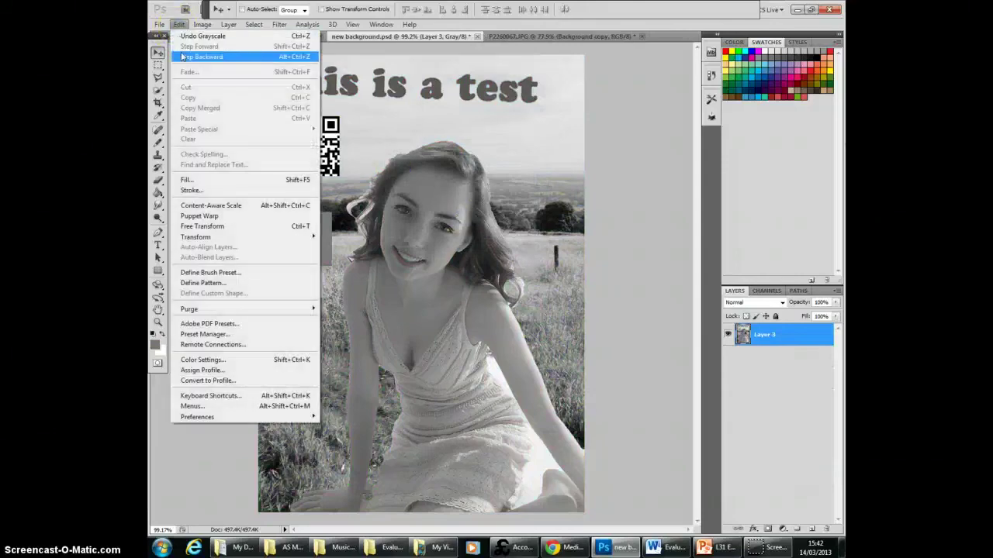
left_click(182, 57)
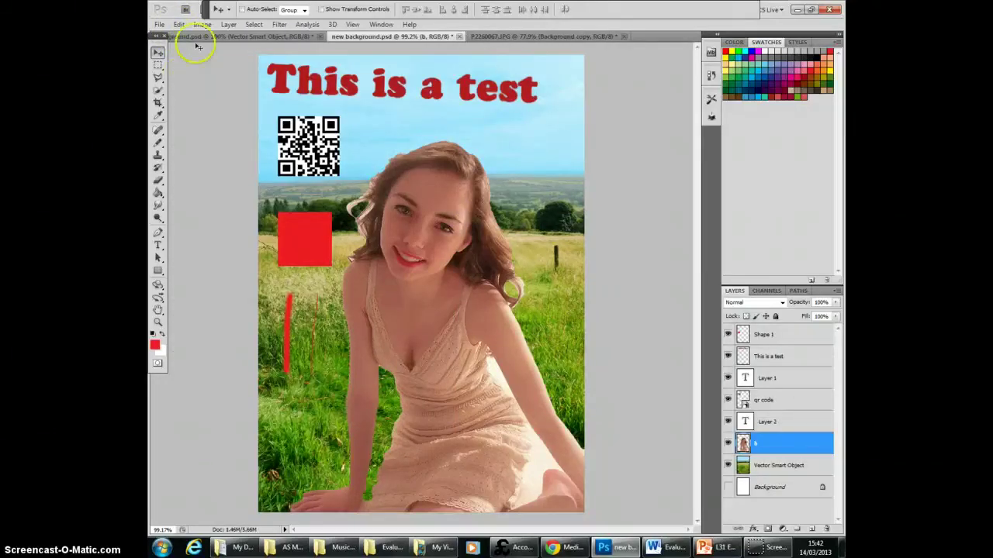
- Try Auto Tone and Auto Contrast on the model layer, undoing each correction
left_click(201, 24)
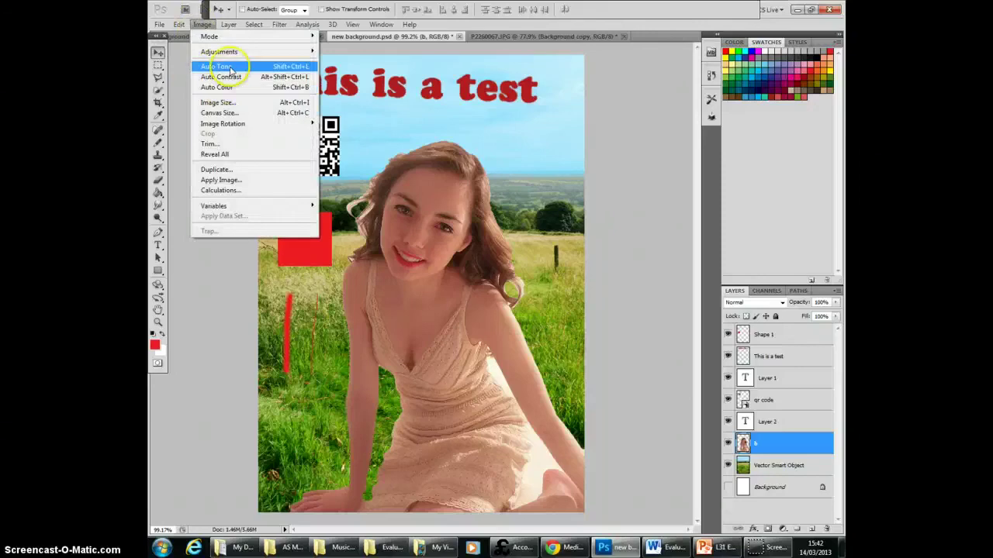
left_click(231, 69)
left_click(179, 24)
left_click(198, 57)
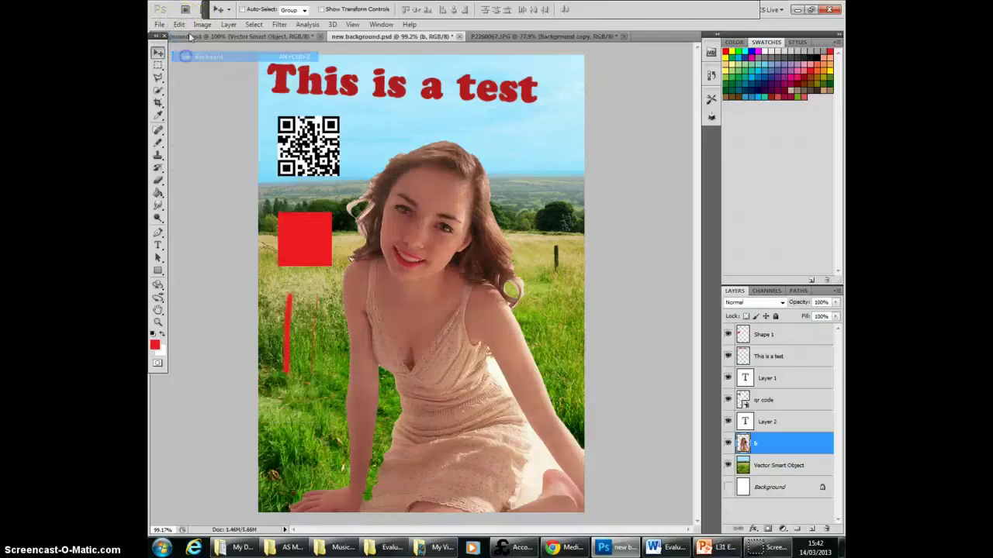
left_click(202, 24)
left_click(216, 74)
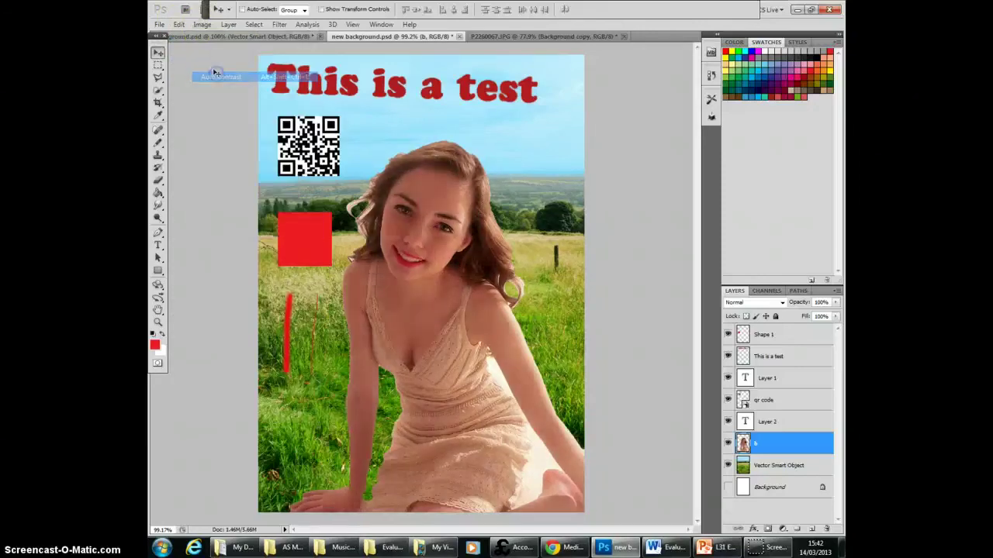
left_click(179, 24)
left_click(197, 56)
- Try Auto Color on the model layer and undo it
left_click(202, 24)
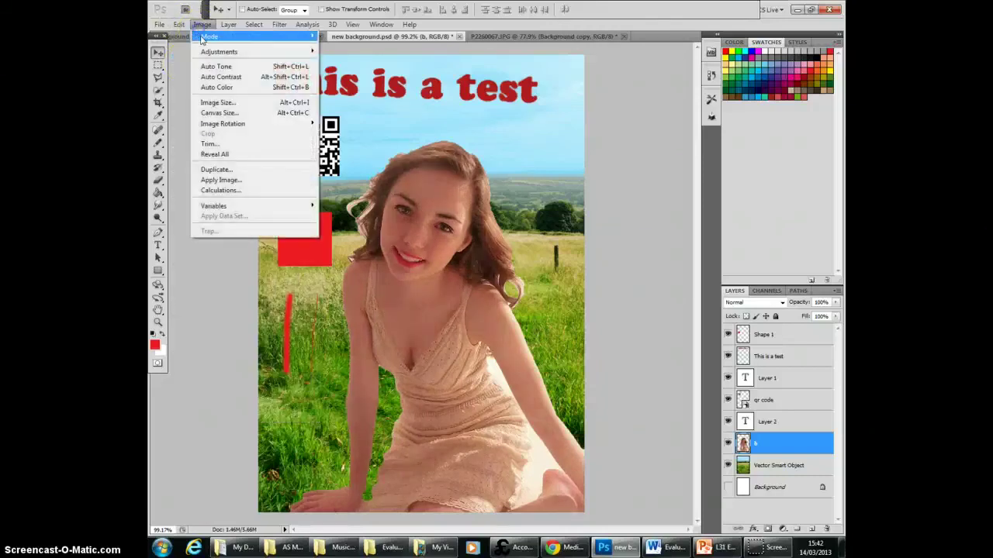
left_click(209, 86)
left_click(180, 26)
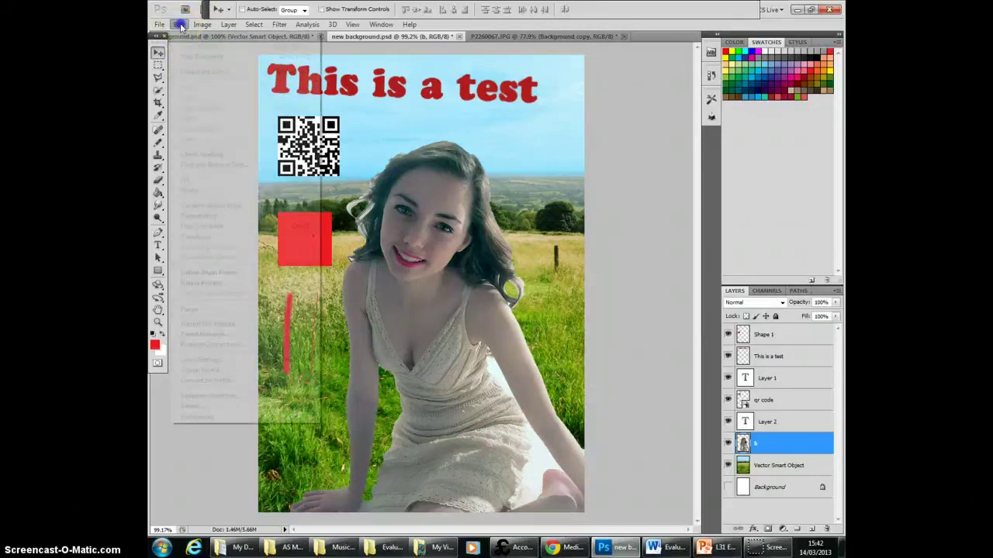
left_click(197, 56)
- Increase the brightness of the model layer slightly with the Brightness/Contrast adjustment
left_click(201, 24)
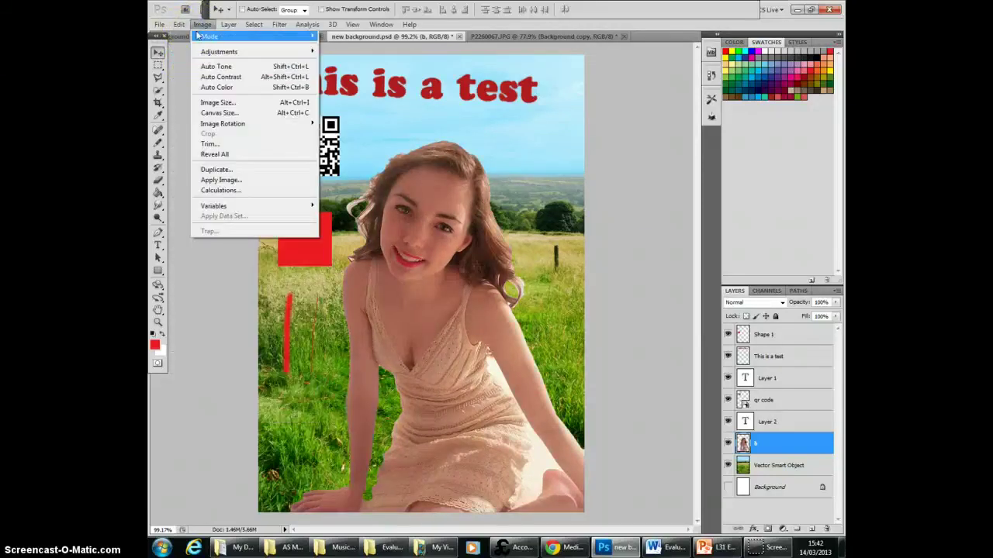
mouse_move(213, 52)
left_click(330, 51)
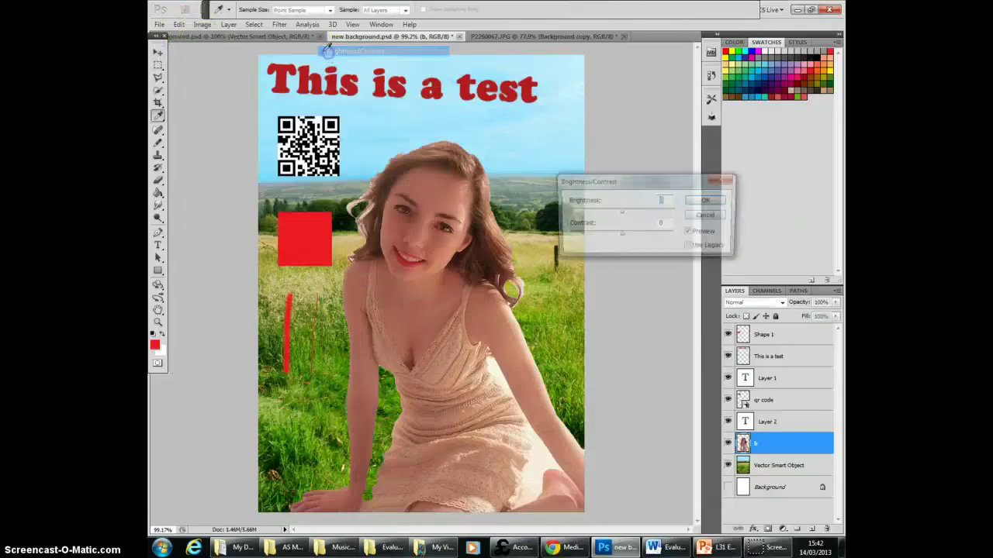
mouse_move(622, 213)
left_mouse_down()
mouse_move(676, 213)
mouse_move(566, 212)
mouse_move(676, 212)
mouse_move(658, 202)
mouse_move(635, 208)
left_mouse_up()
left_click(714, 203)
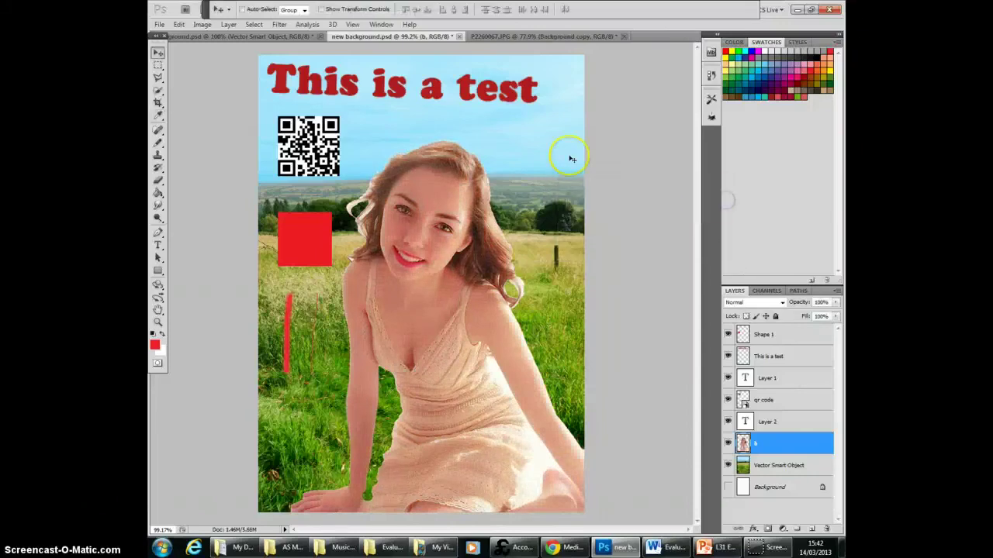
- Preview Artistic filters on the model layer, including Colored Pencil, Cutout, Palette Knife, Paint Daubs, Sponge, Smudge Stick and Watercolor
left_click(277, 25)
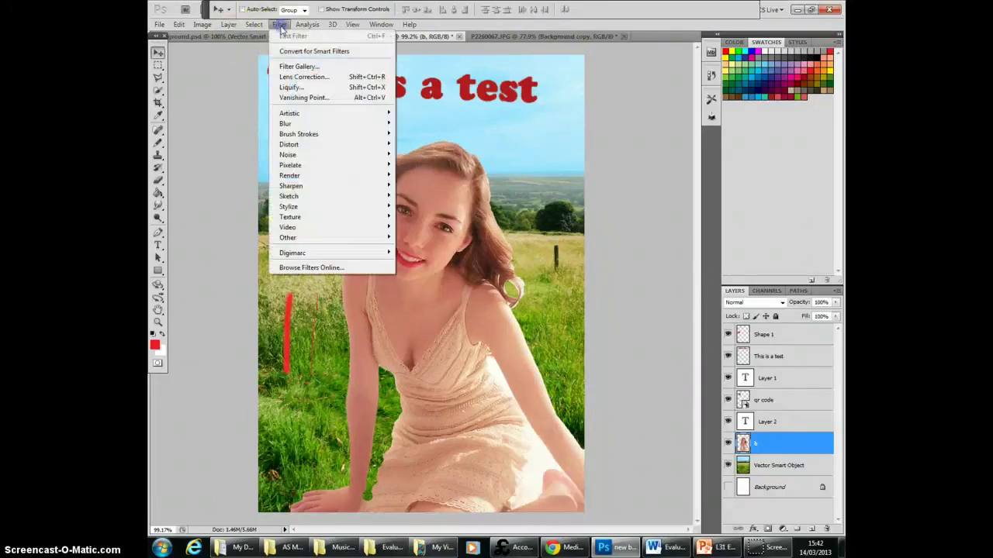
mouse_move(294, 113)
left_click(417, 113)
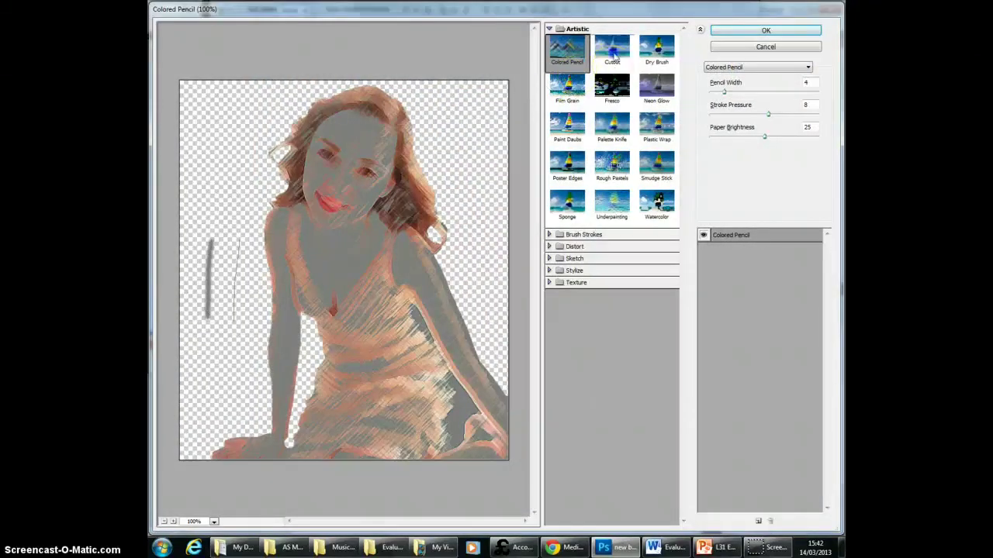
left_click(613, 52)
left_click(619, 117)
left_click(568, 129)
left_click(568, 205)
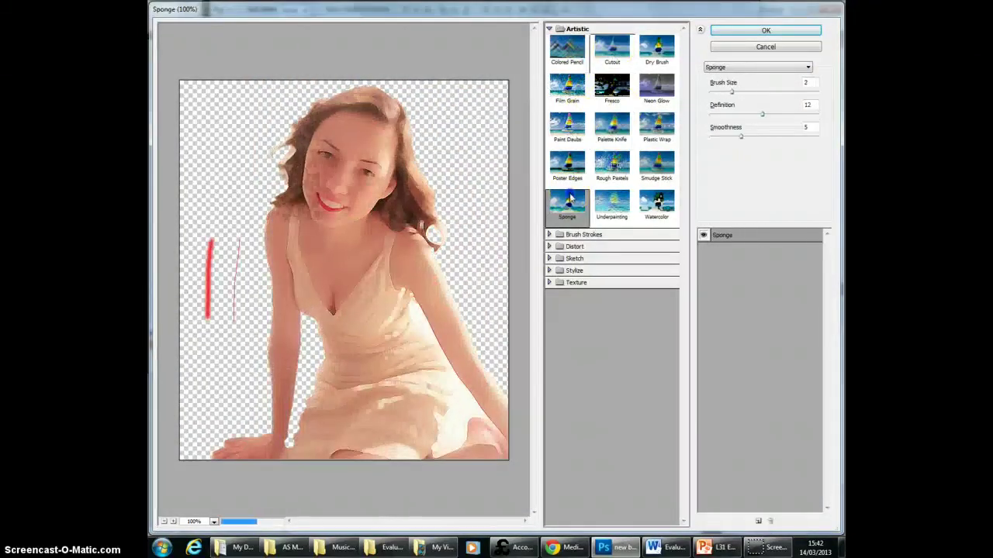
left_click(567, 132)
left_click(667, 165)
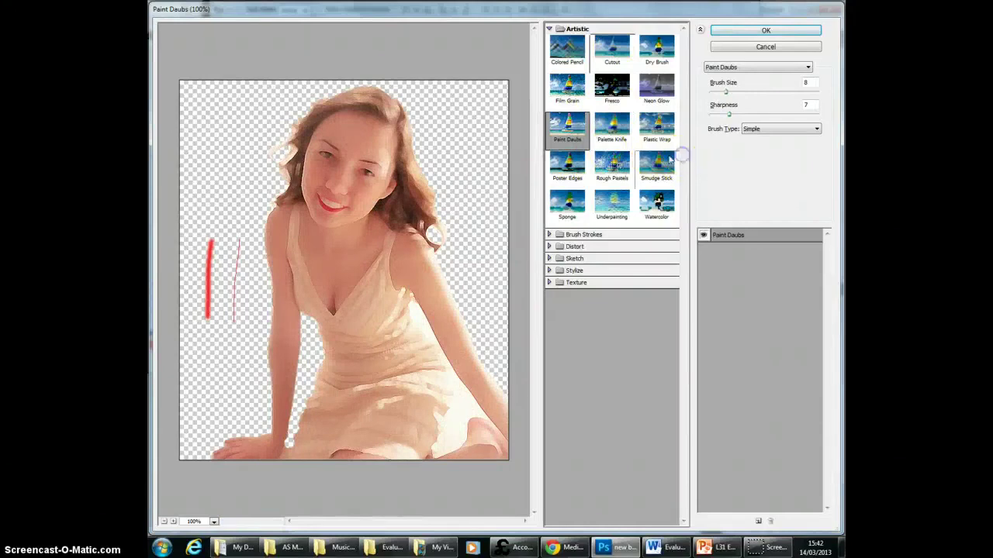
left_click(656, 201)
- Preview the Grain, Patchwork, Stained Glass and Craquelure texture filters on the model
left_click(592, 284)
left_click(612, 301)
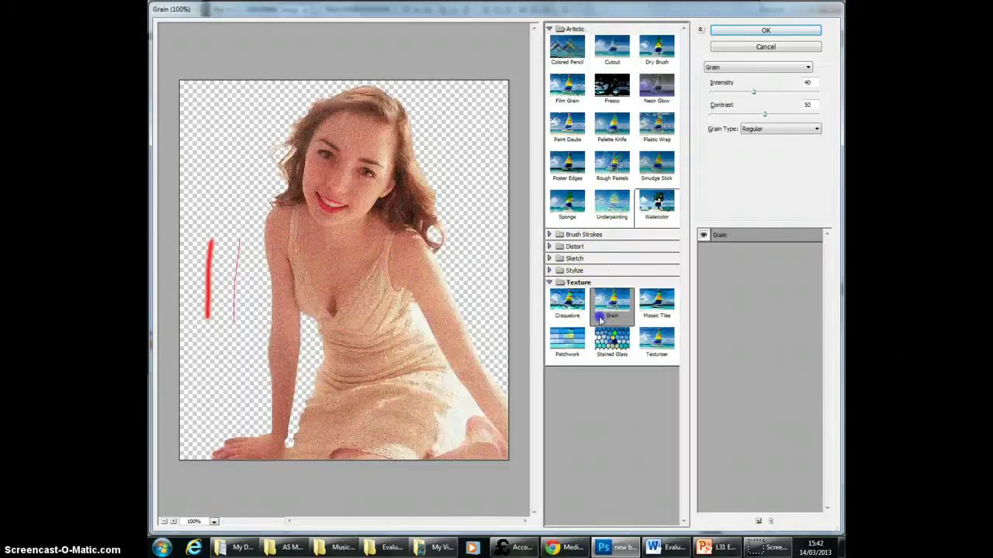
left_click(567, 339)
left_click(612, 339)
left_click(567, 300)
- Preview the Glass and Ocean Ripple distort filters on the model
left_click(574, 246)
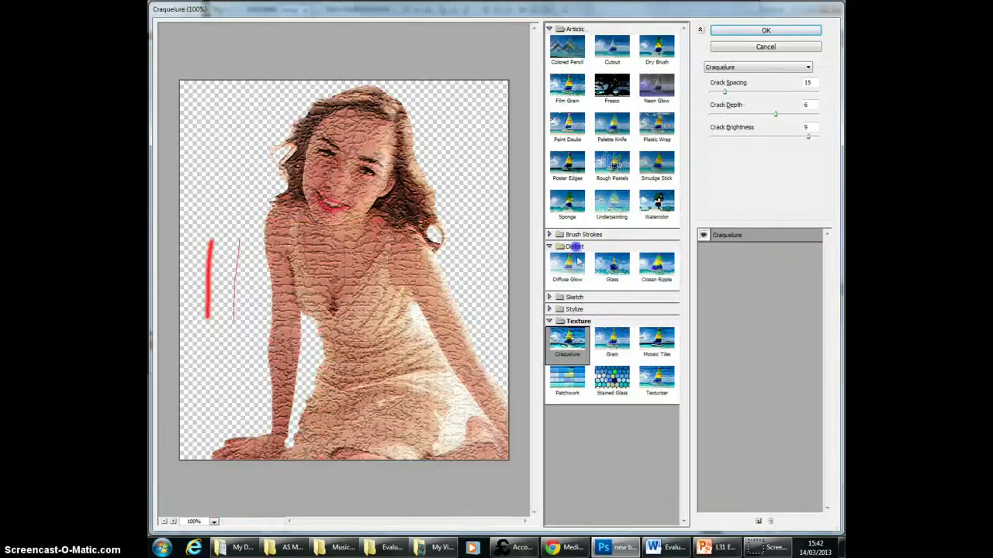
left_click(612, 263)
left_click(656, 264)
left_click(573, 246)
- Preview the Accented Edges, Crosshatch, Ink Outlines, Sumi-e and Angled Strokes brush stroke filters on the model
left_click(582, 234)
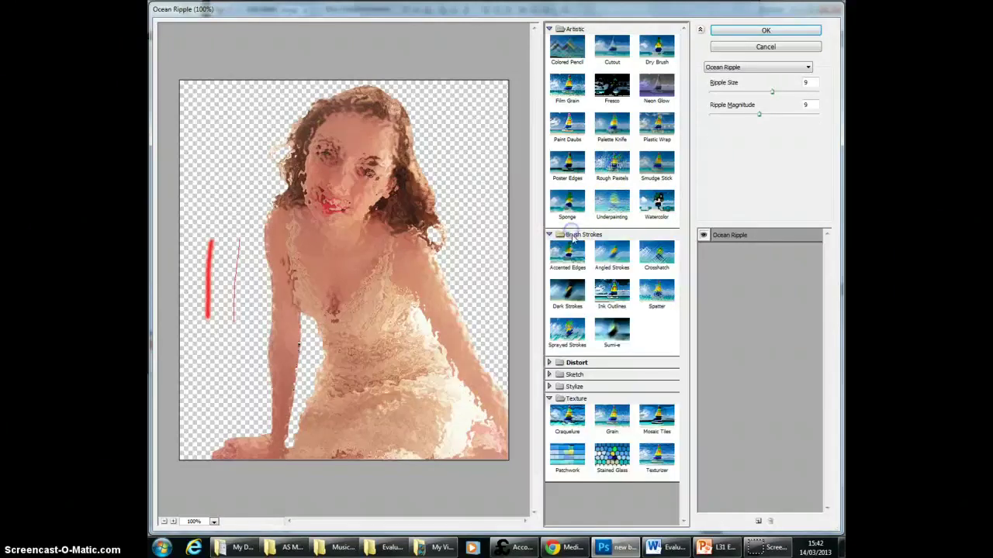
left_click(567, 254)
left_click(656, 254)
left_click(612, 293)
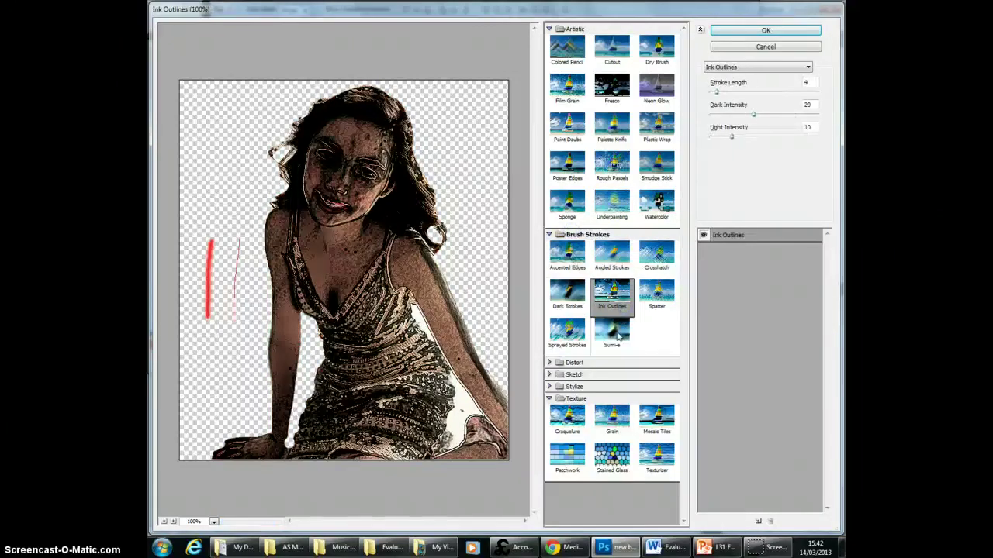
left_click(618, 335)
left_click(656, 256)
left_click(608, 266)
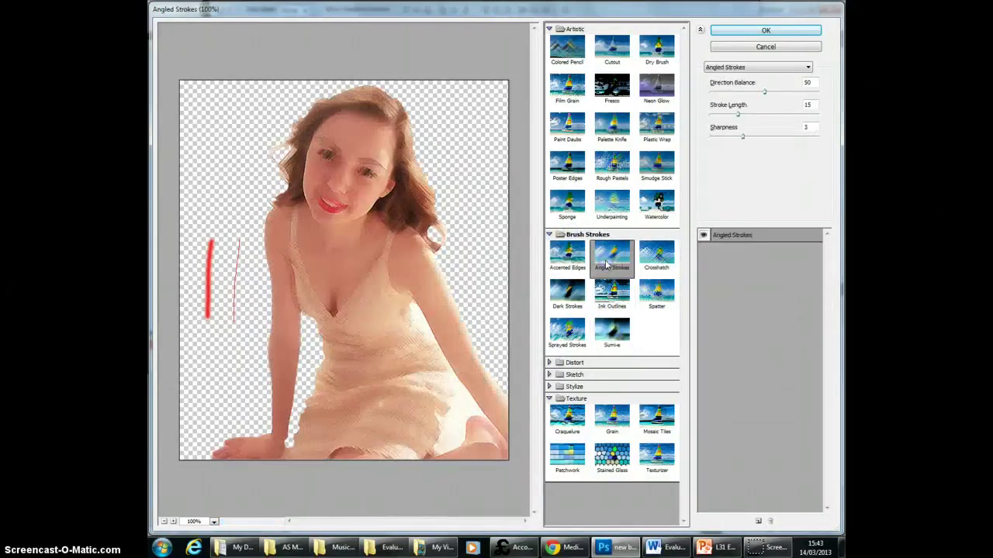
- Apply the Crosshatch filter to the model layer and undo it
left_click(656, 260)
left_click(804, 31)
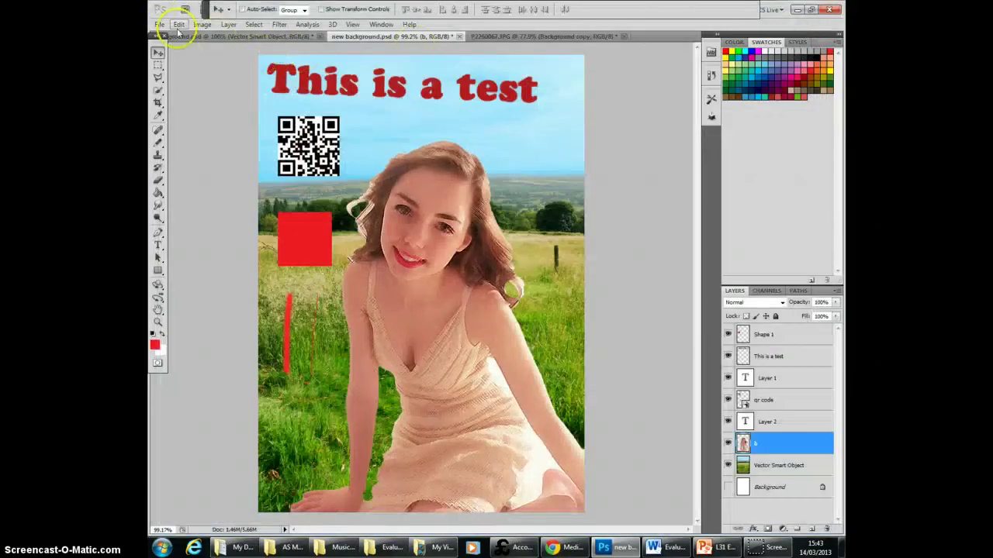
left_click(179, 27)
left_click(199, 59)
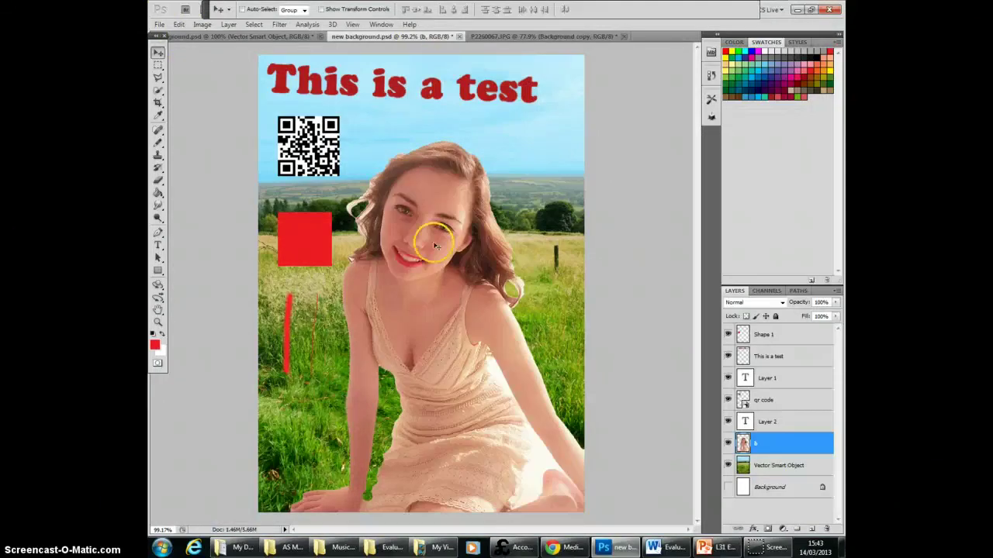
- Switch to Chrome, look at the final front cover draft on the blog and view the combined magazine pages image enlarged
left_click(552, 550)
left_click_drag(843, 151, 843, 209)
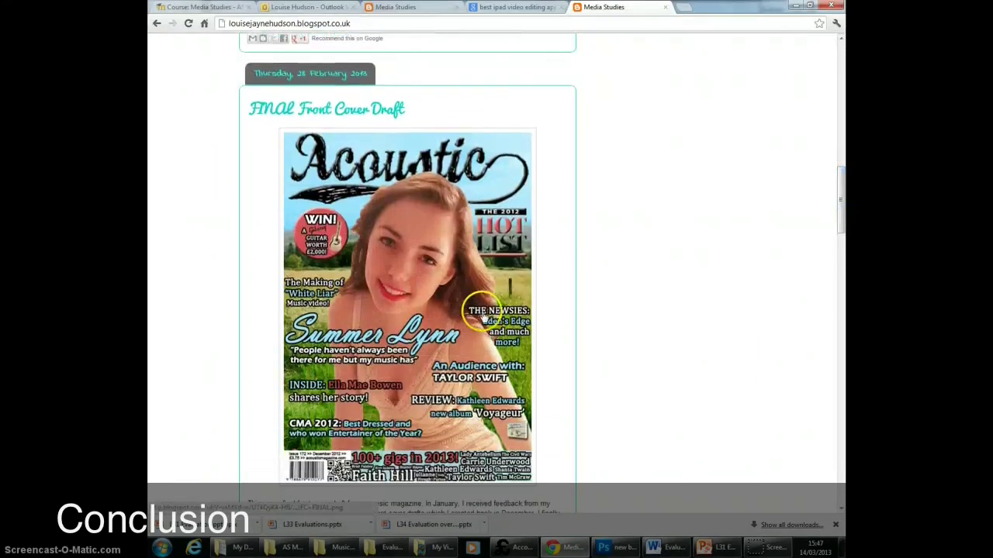
scroll(483, 314, "up", 1)
scroll(482, 314, "up", 12)
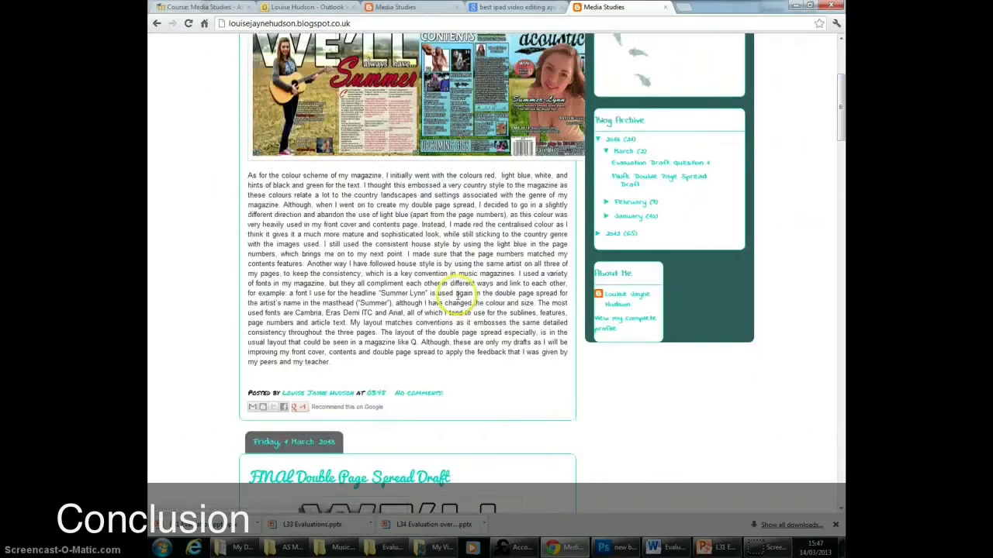
left_click(462, 166)
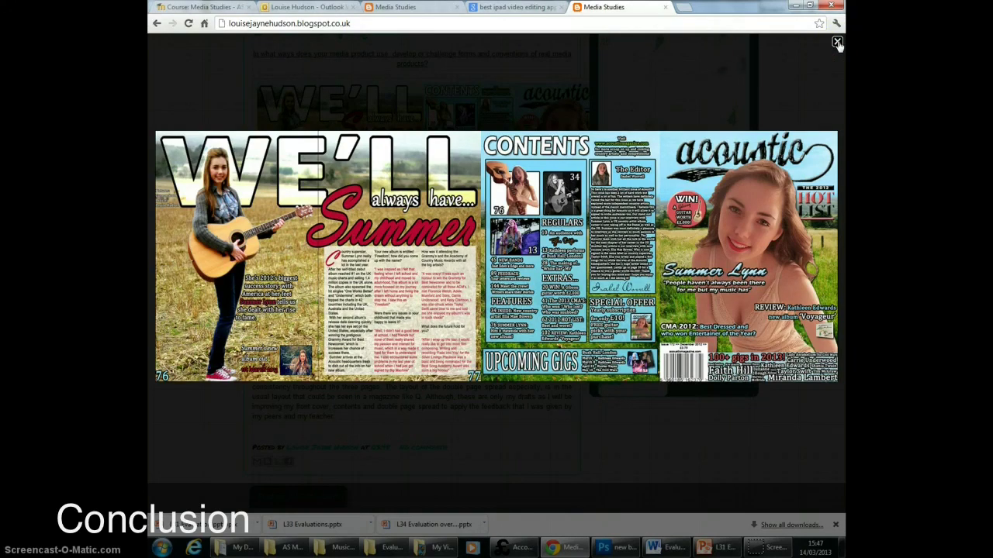
left_click(594, 441)
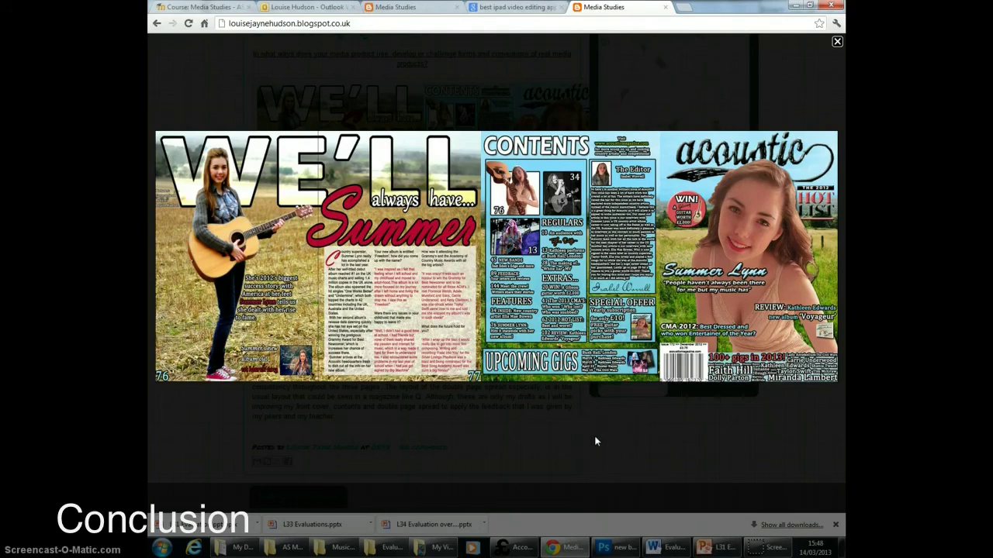